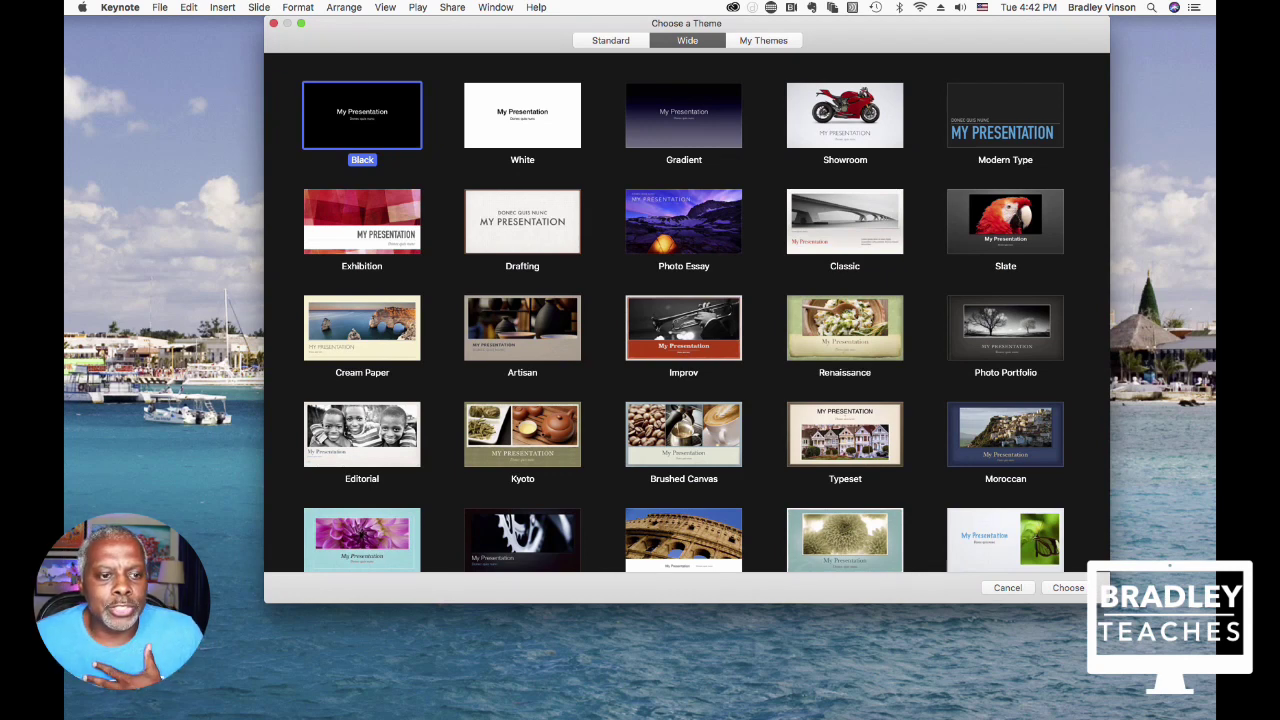
Pick the White wide theme for the new presentation.
{"action": "left_click", "coordinate": [522, 115]}
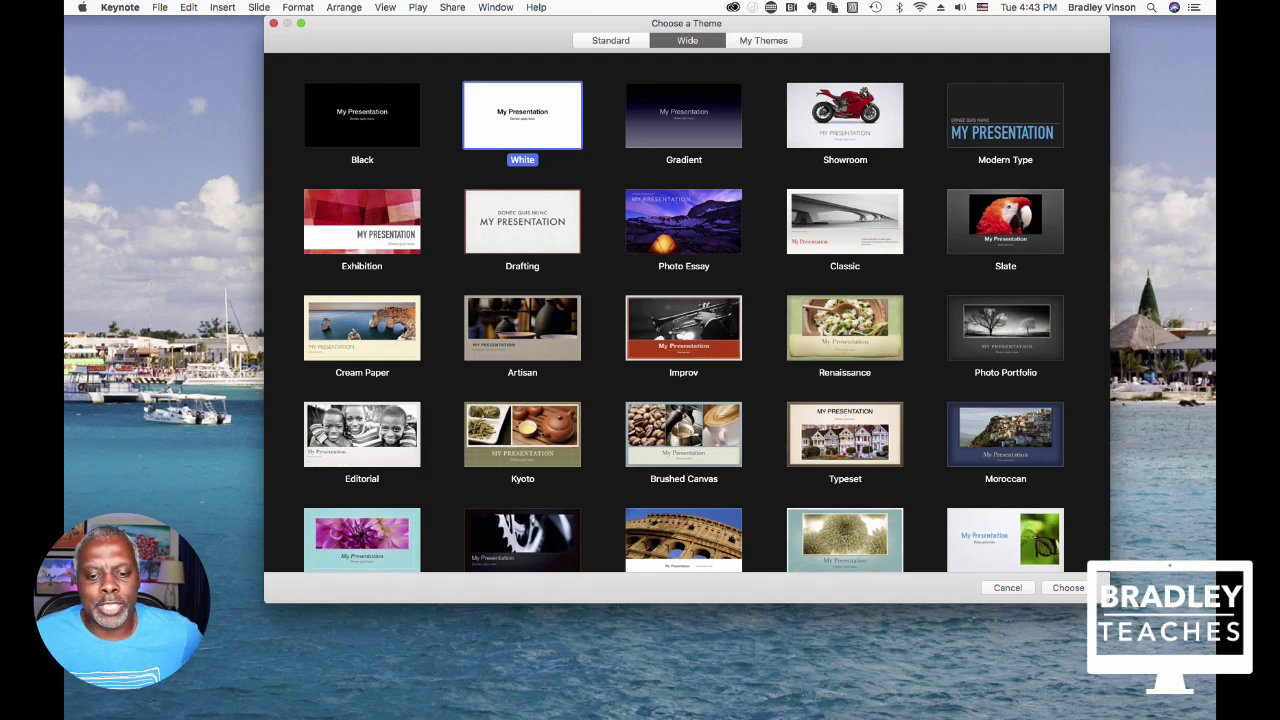
{"action": "key", "text": "Return"}
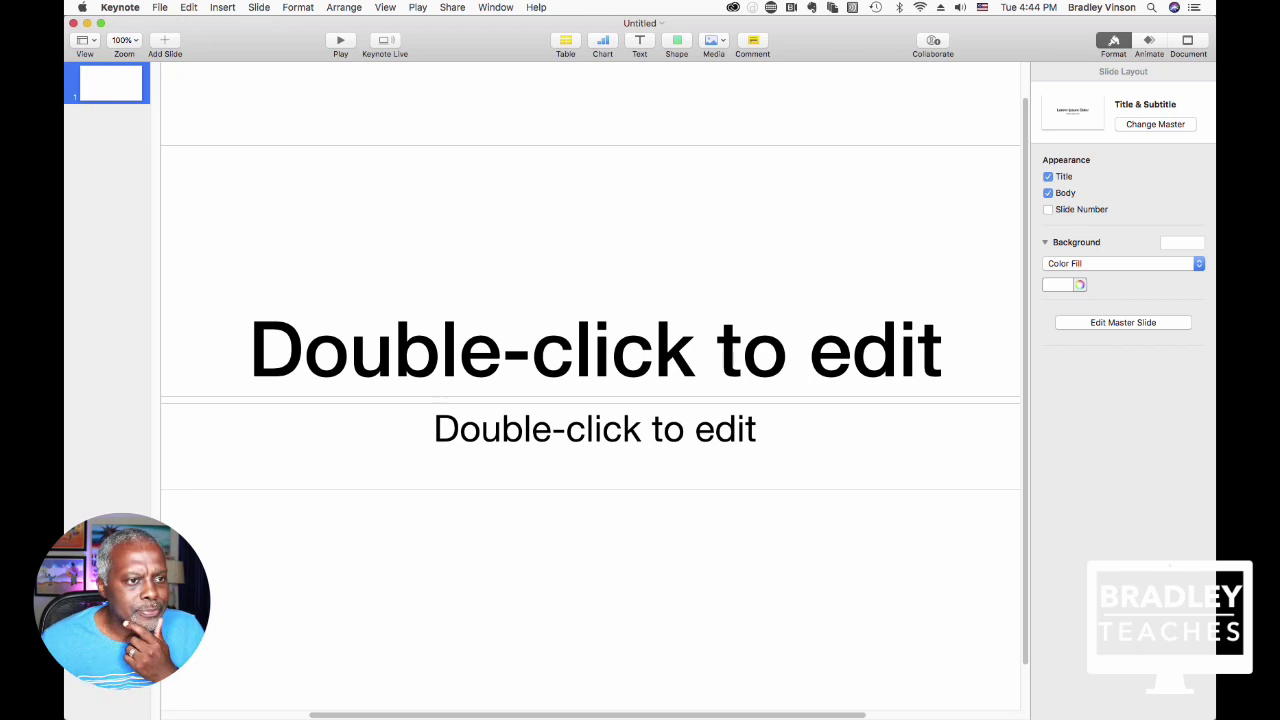
{"action": "left_click", "coordinate": [385, 7]}
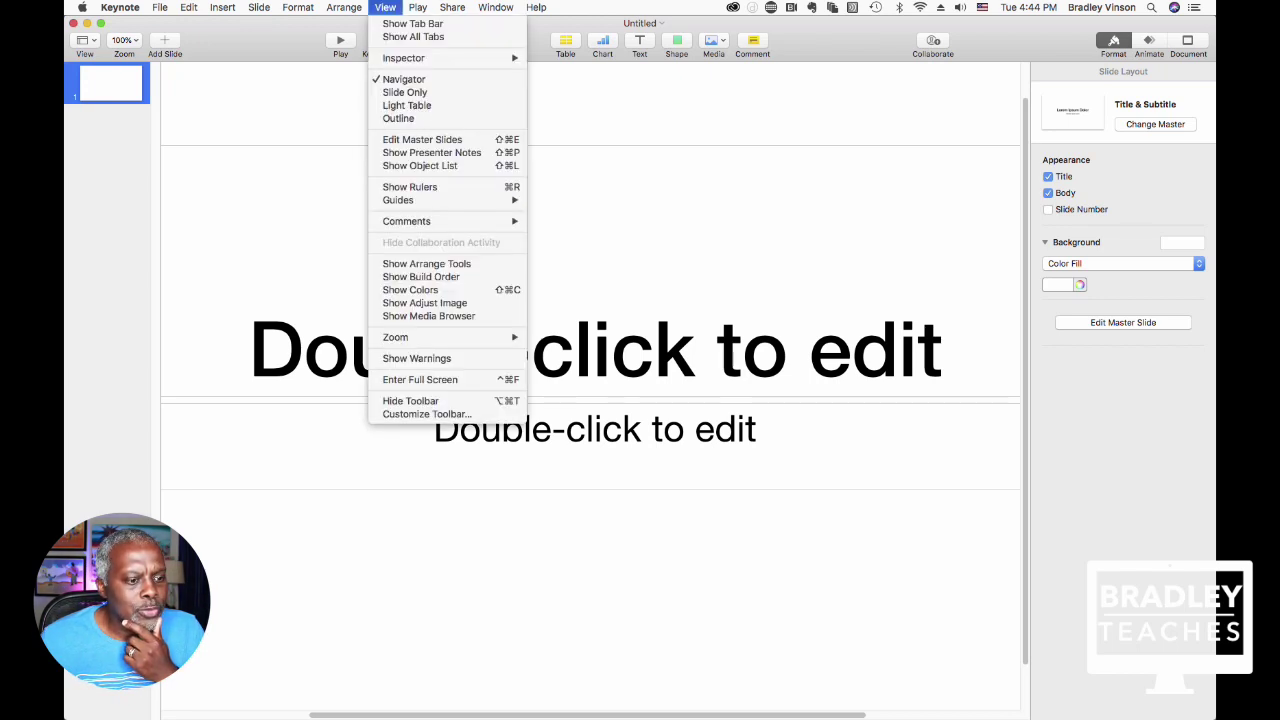
Customize the toolbar, removing Keynote Live, Table, Chart, Comment and Collaborate.
{"action": "left_click", "coordinate": [426, 413]}
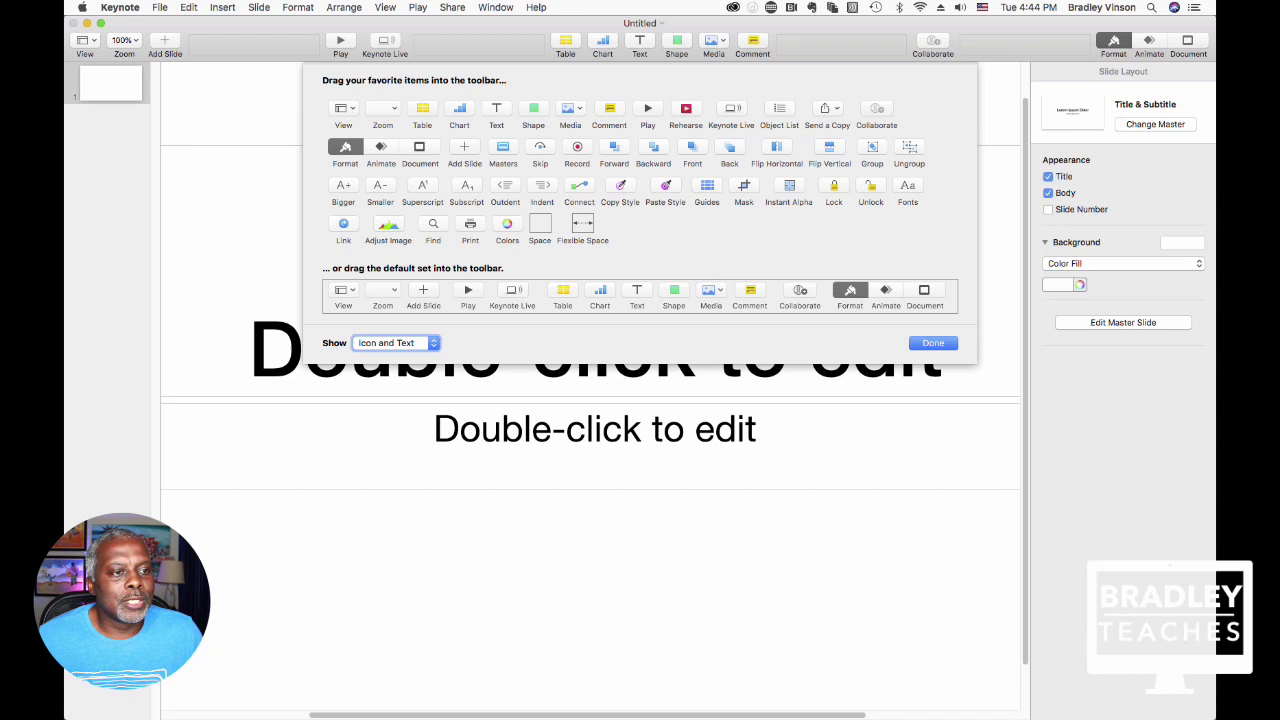
{"action": "left_click_drag", "start_coordinate": [385, 45], "coordinate": [316, 125]}
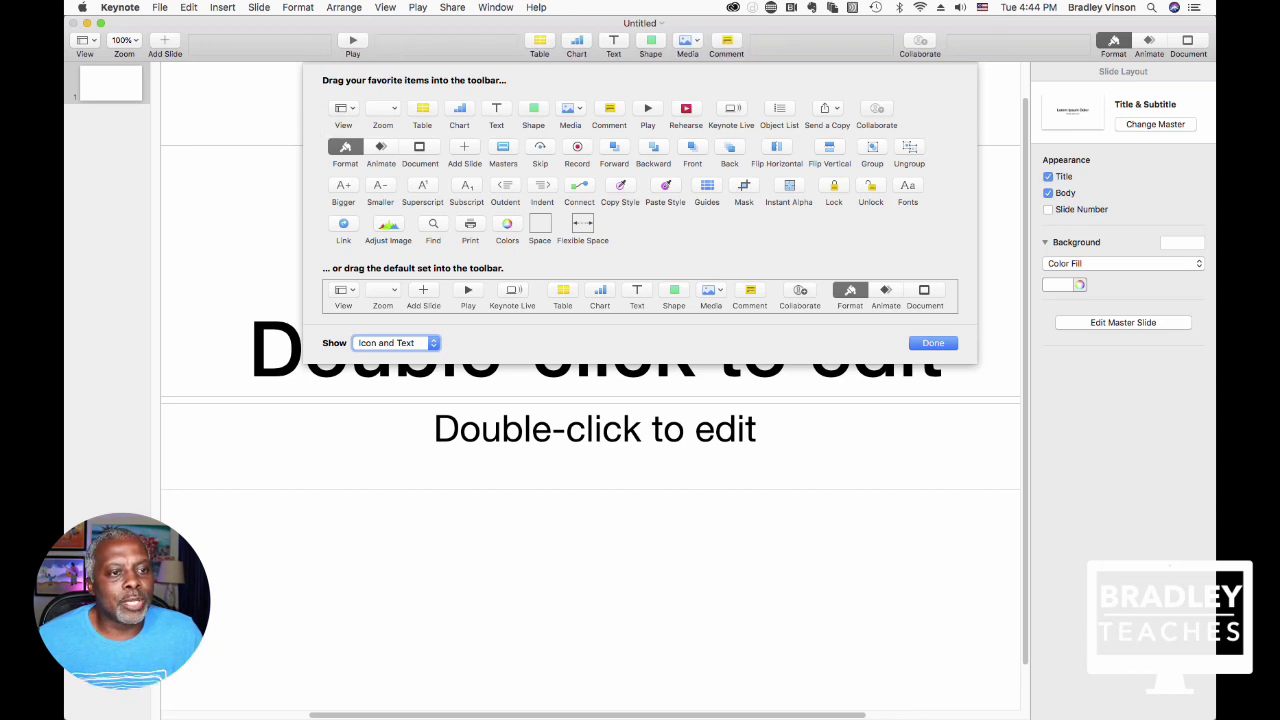
{"action": "left_click_drag", "start_coordinate": [539, 42], "coordinate": [550, 132]}
{"action": "left_click_drag", "start_coordinate": [689, 45], "coordinate": [703, 114]}
{"action": "left_click_drag", "start_coordinate": [901, 45], "coordinate": [928, 118]}
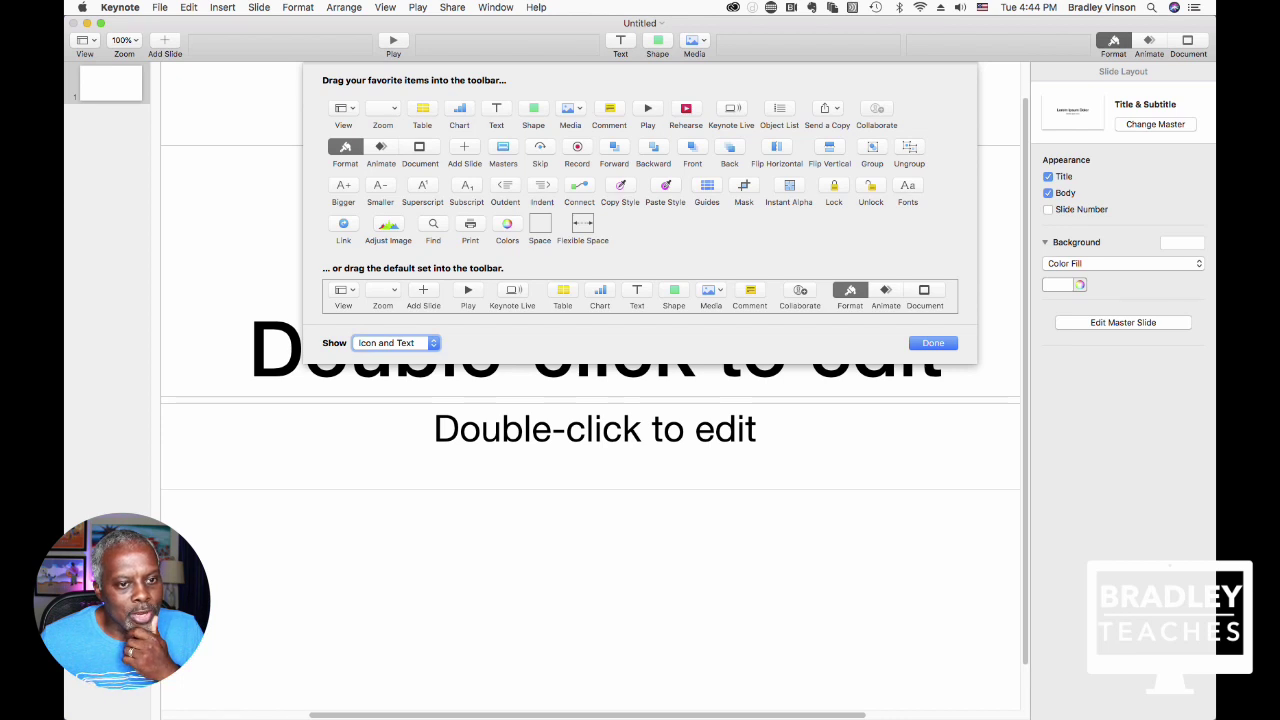
Add Guides, Object List and Fonts to the toolbar, ordering Add Slide, Text, Shape, Media among them.
{"action": "left_click_drag", "start_coordinate": [707, 188], "coordinate": [424, 45]}
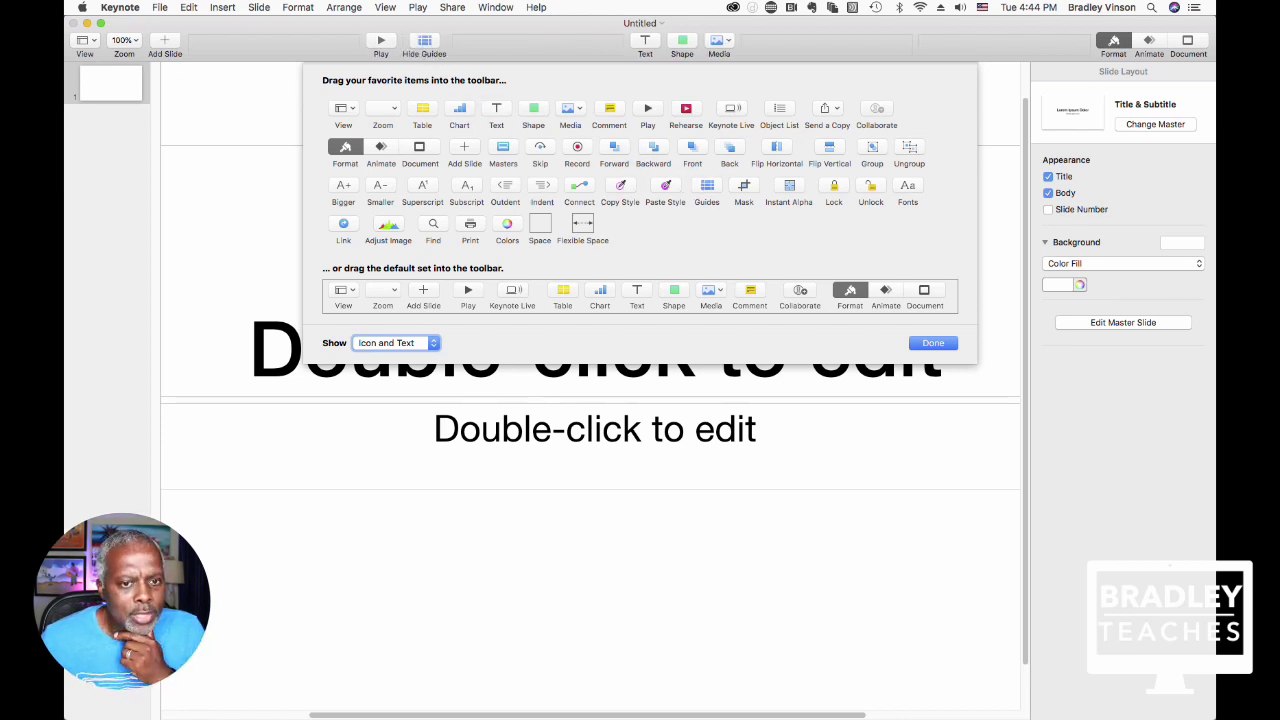
{"action": "left_click_drag", "start_coordinate": [779, 110], "coordinate": [460, 45]}
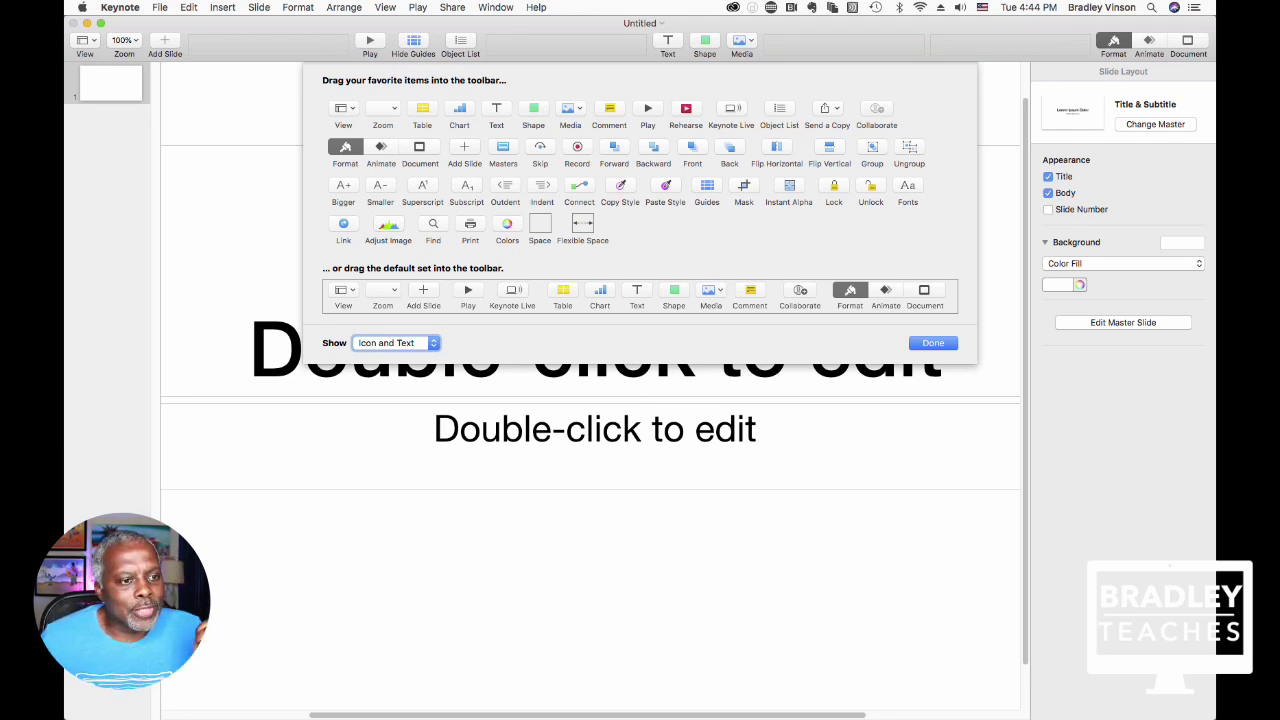
{"action": "left_click_drag", "start_coordinate": [464, 150], "coordinate": [462, 45]}
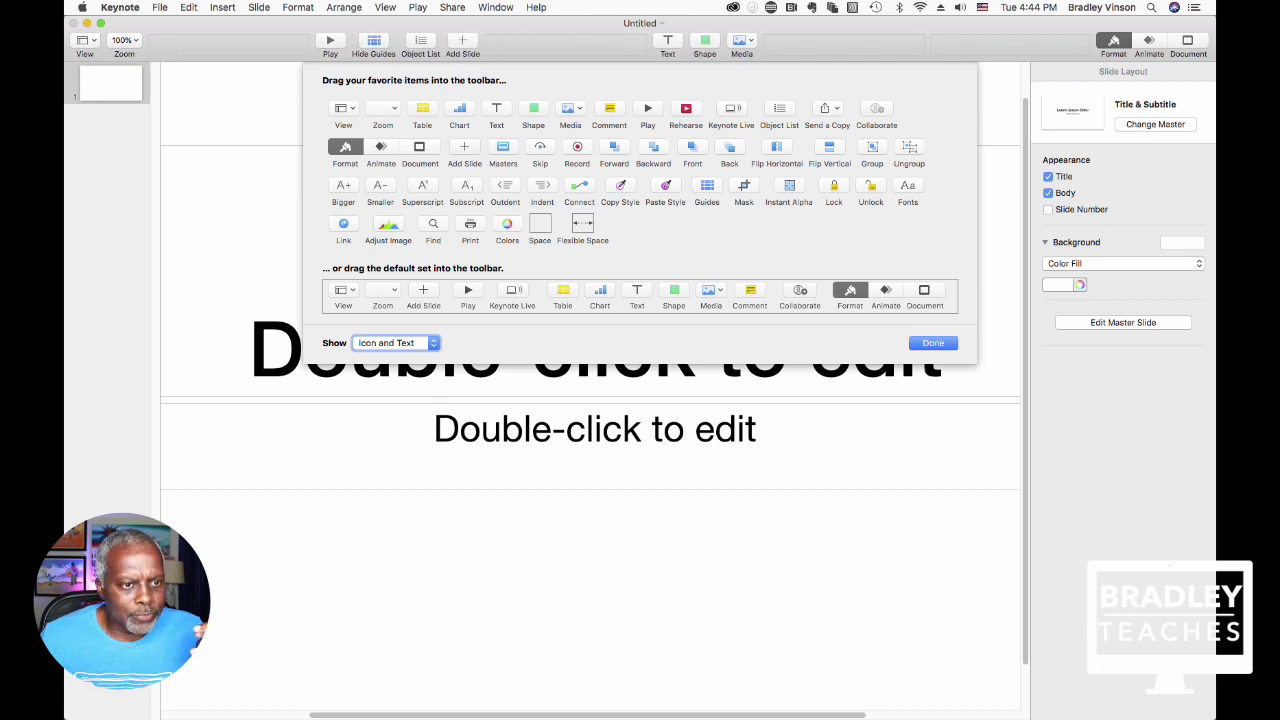
{"action": "left_click_drag", "start_coordinate": [667, 45], "coordinate": [501, 45]}
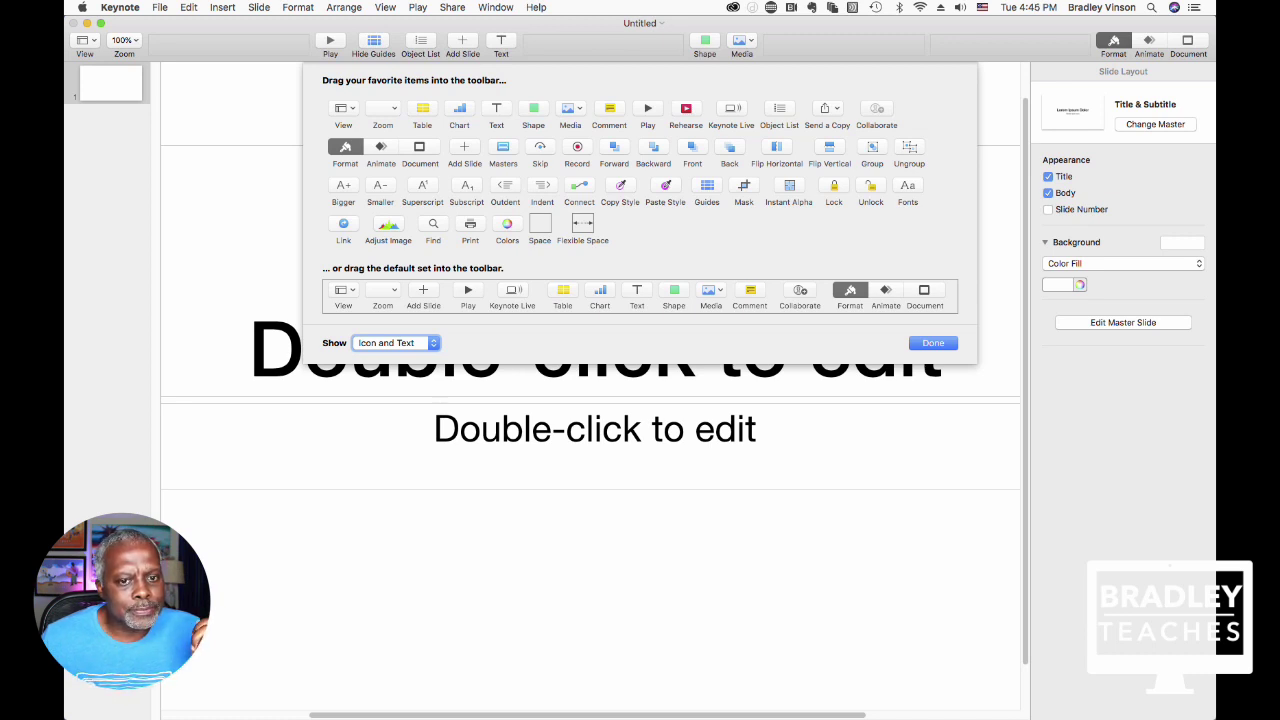
{"action": "left_click_drag", "start_coordinate": [907, 190], "coordinate": [529, 45]}
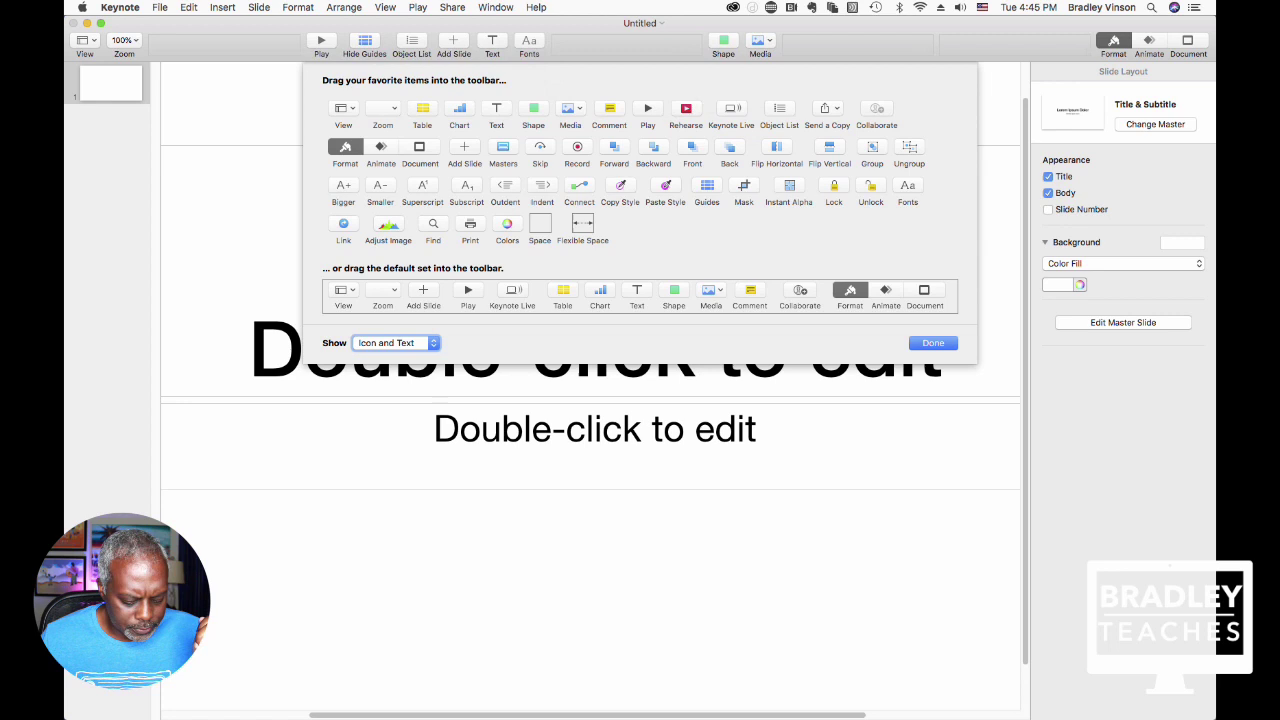
{"action": "left_click_drag", "start_coordinate": [723, 45], "coordinate": [566, 45]}
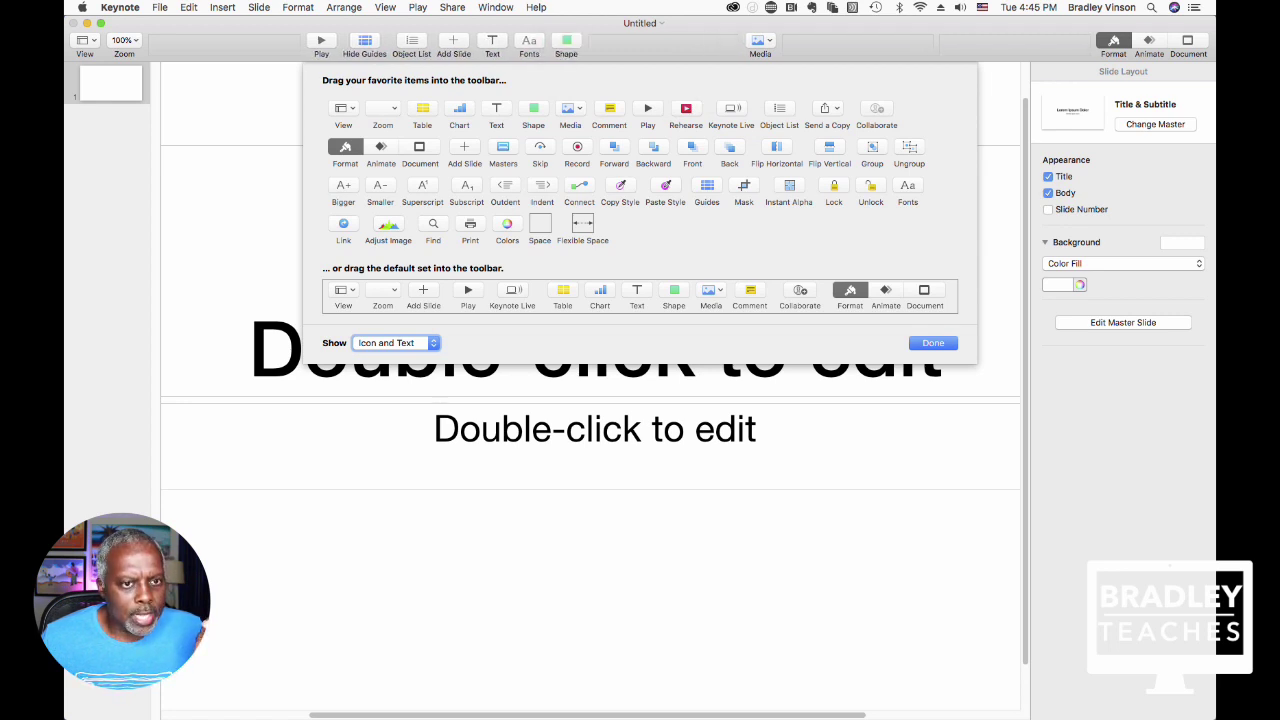
{"action": "left_click_drag", "start_coordinate": [760, 45], "coordinate": [603, 45]}
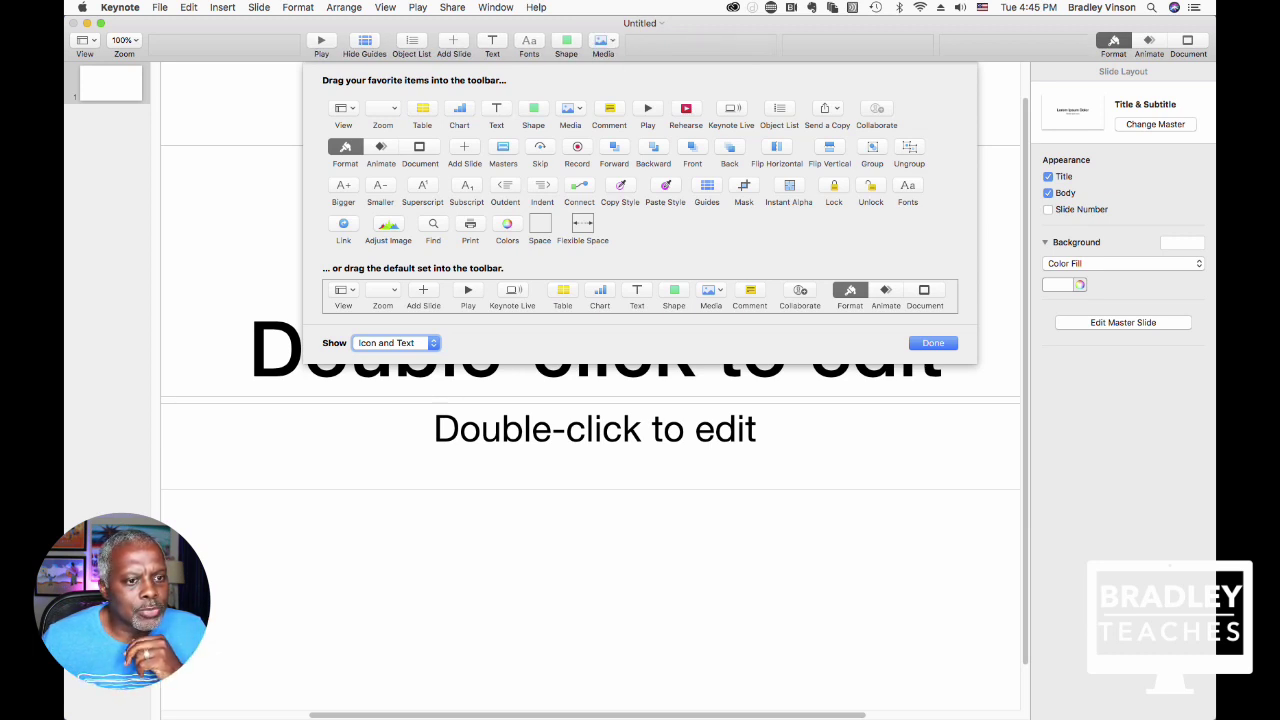
Add Colors, Group, Ungroup, Forward, Backward, Mask and Instant Alpha after Media.
{"action": "left_click_drag", "start_coordinate": [507, 224], "coordinate": [630, 45]}
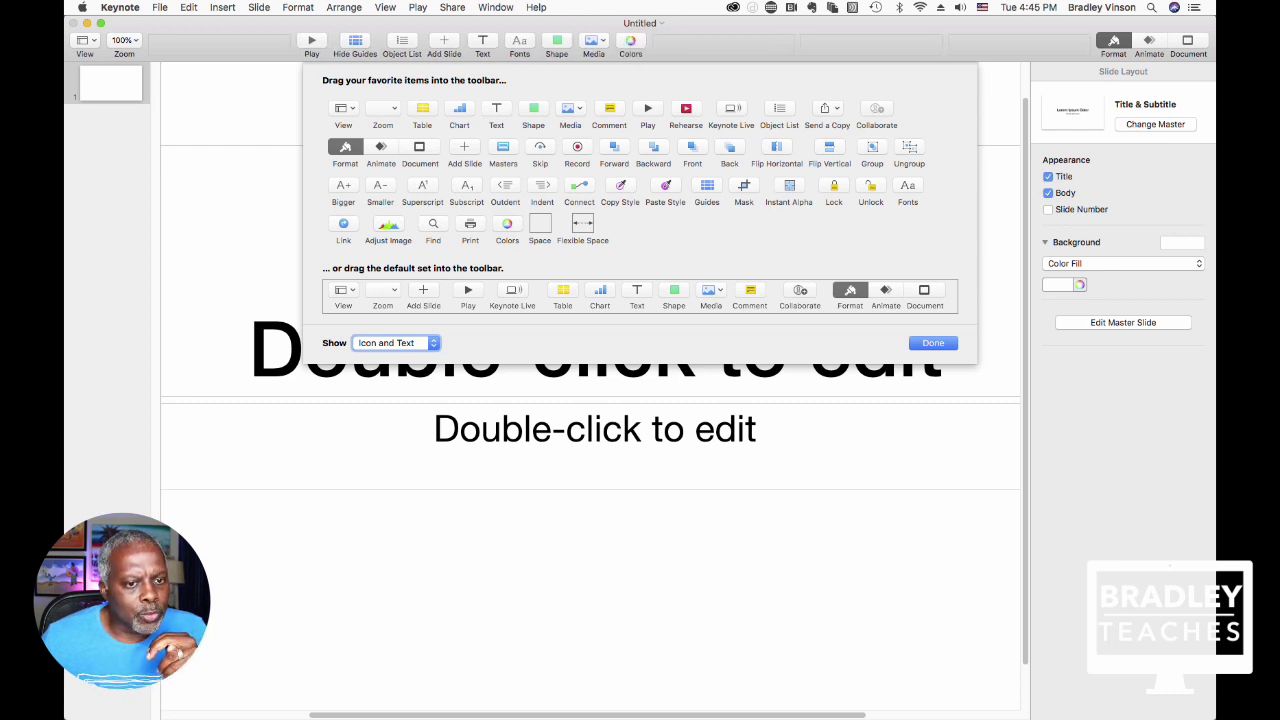
{"action": "left_click_drag", "start_coordinate": [872, 150], "coordinate": [658, 45]}
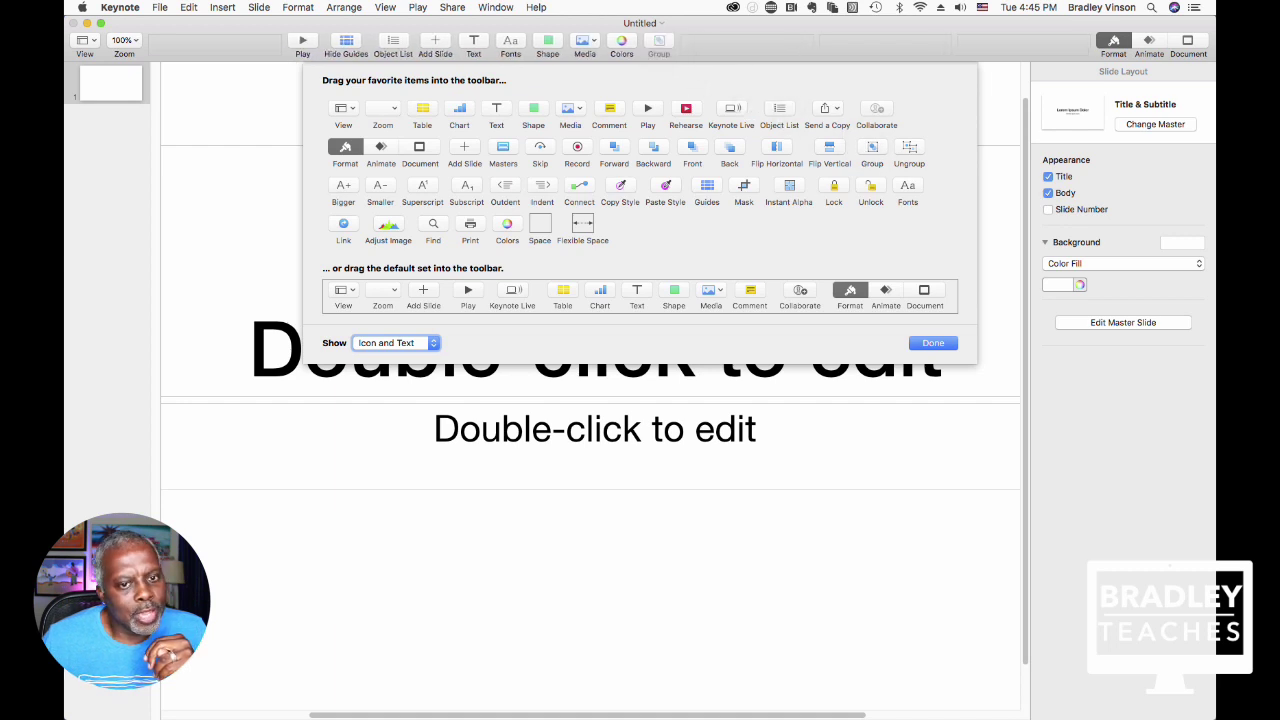
{"action": "left_click_drag", "start_coordinate": [909, 148], "coordinate": [686, 45]}
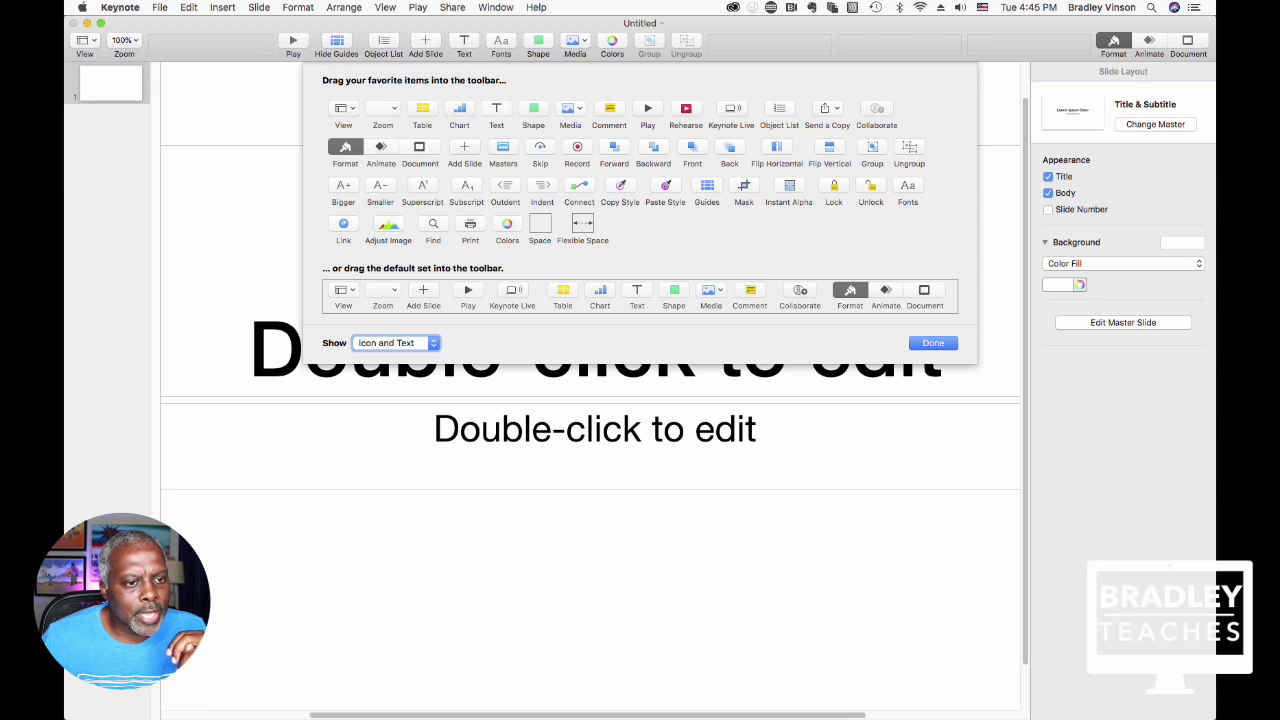
{"action": "left_click_drag", "start_coordinate": [614, 148], "coordinate": [714, 73]}
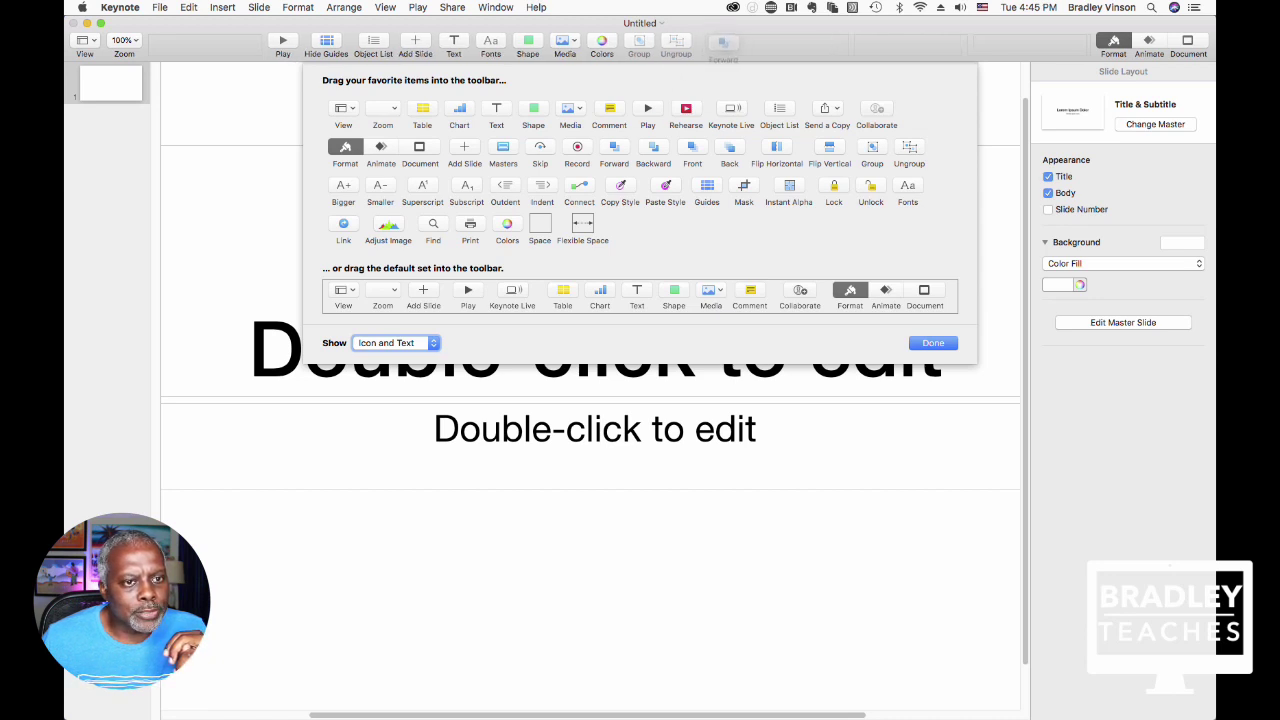
{"action": "left_click_drag", "start_coordinate": [722, 45], "coordinate": [714, 45]}
{"action": "left_click_drag", "start_coordinate": [653, 148], "coordinate": [743, 45]}
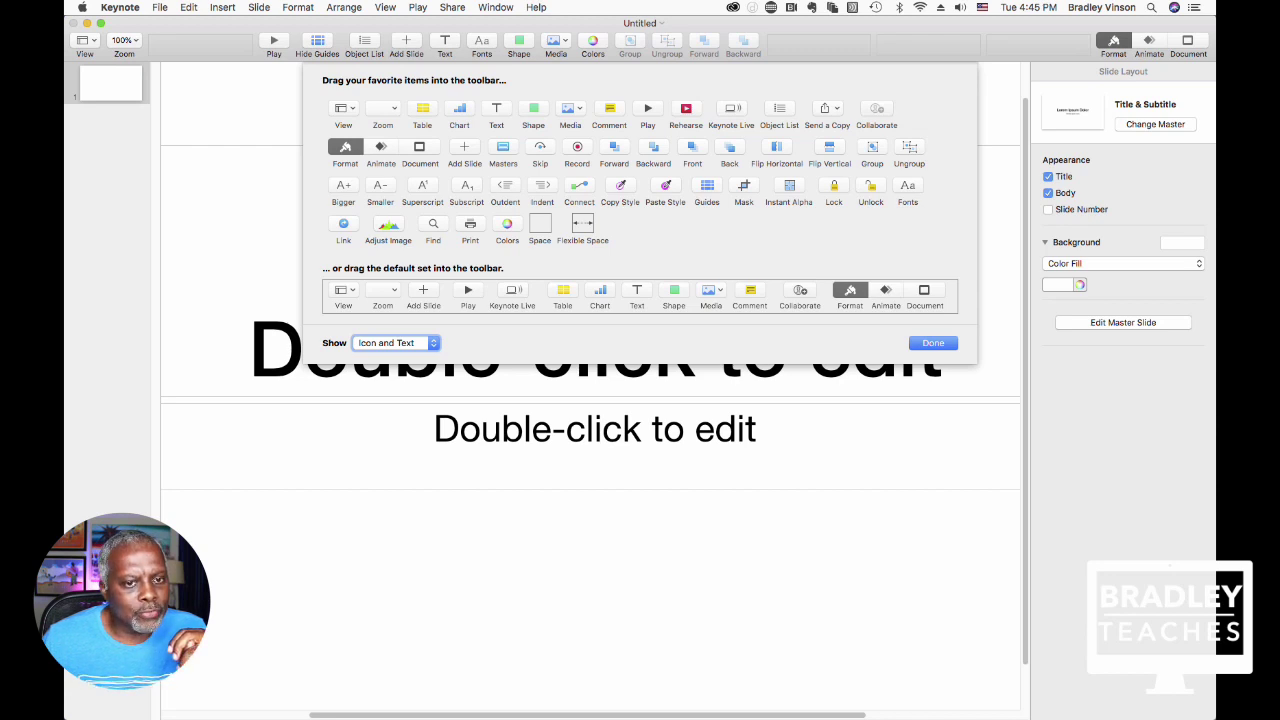
{"action": "left_click_drag", "start_coordinate": [744, 187], "coordinate": [772, 45]}
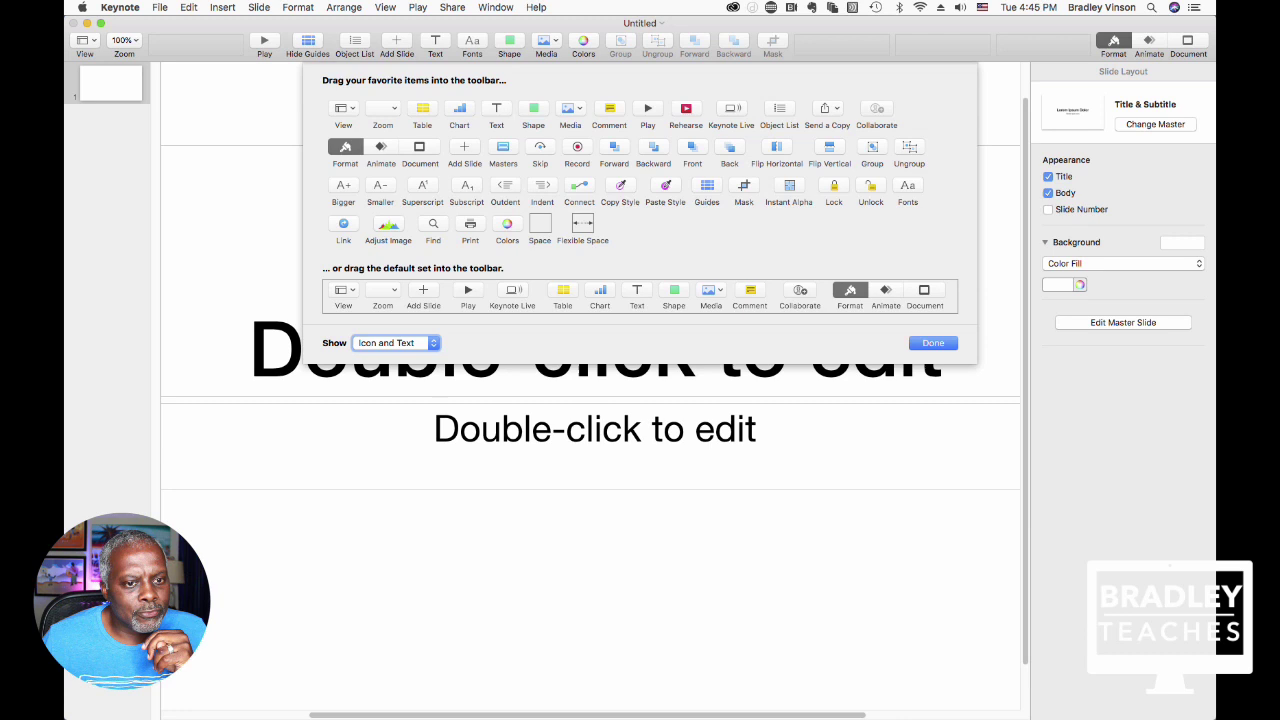
{"action": "left_click_drag", "start_coordinate": [789, 187], "coordinate": [800, 45]}
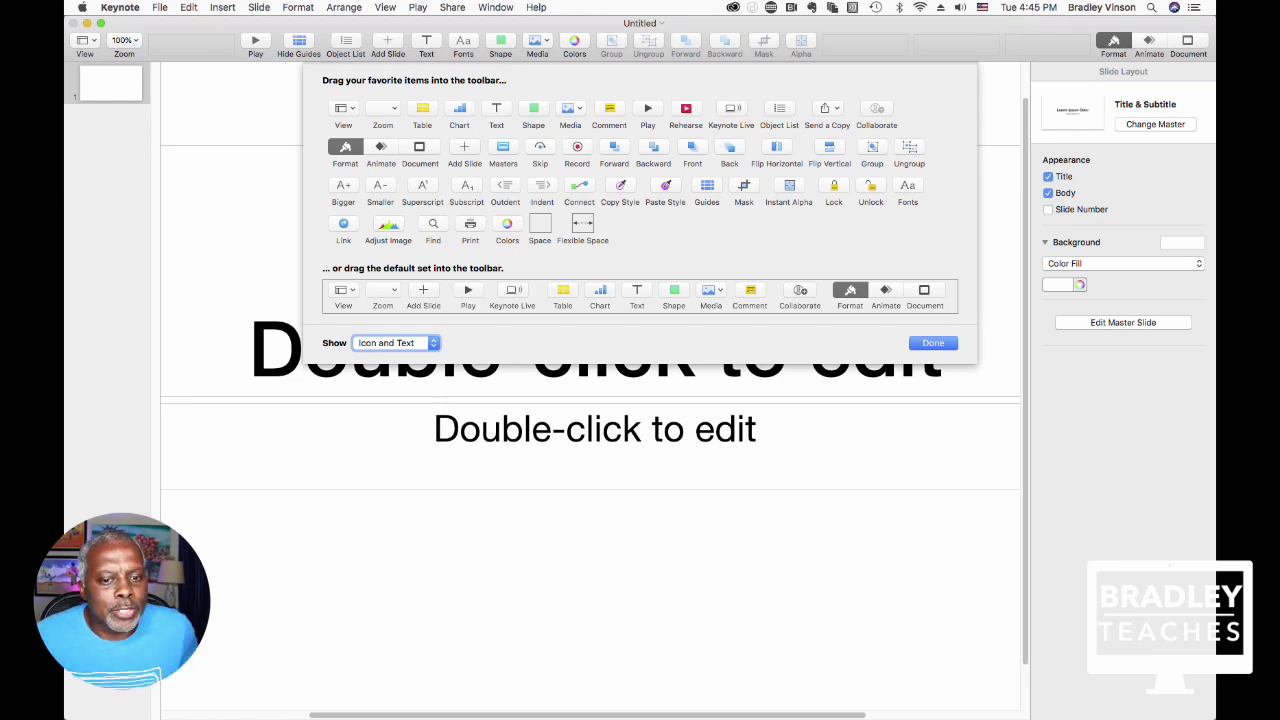
Close the Customize Toolbar sheet to return to the Title & Subtitle slide.
{"action": "key", "text": "Return"}
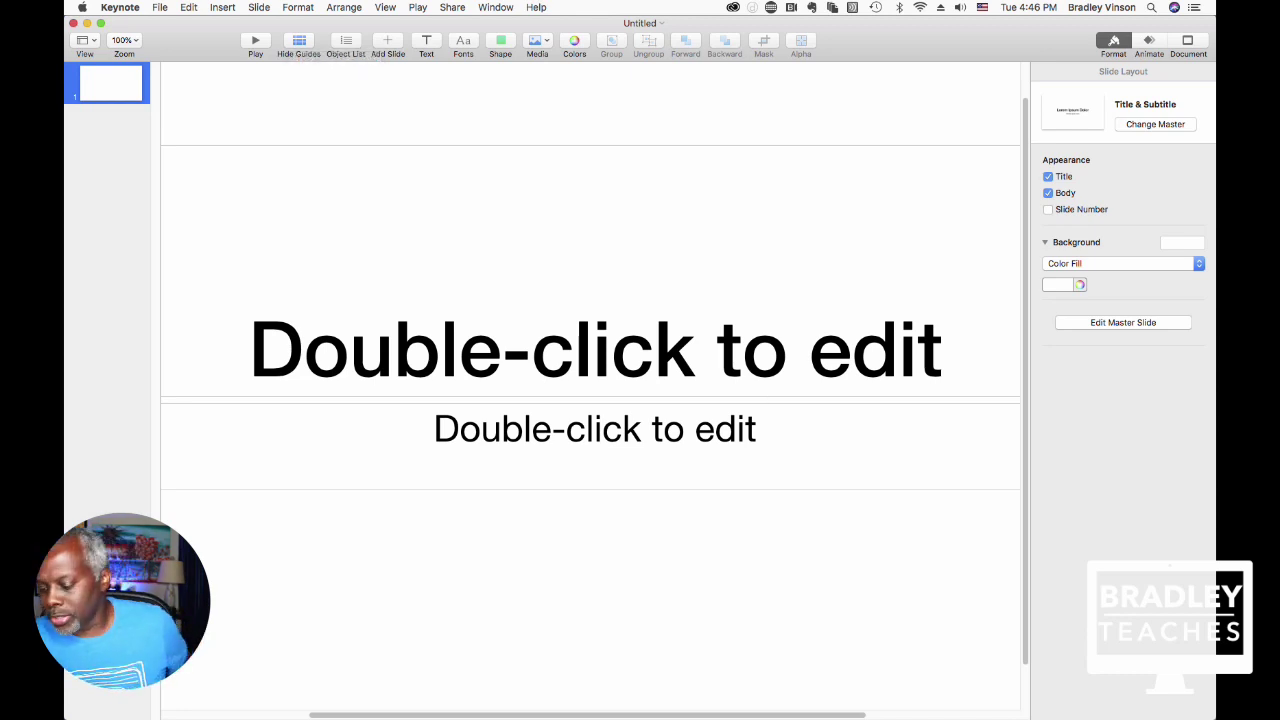
Show rulers and drag out two vertical and two horizontal guides onto the slide.
{"action": "key", "text": "super+r"}
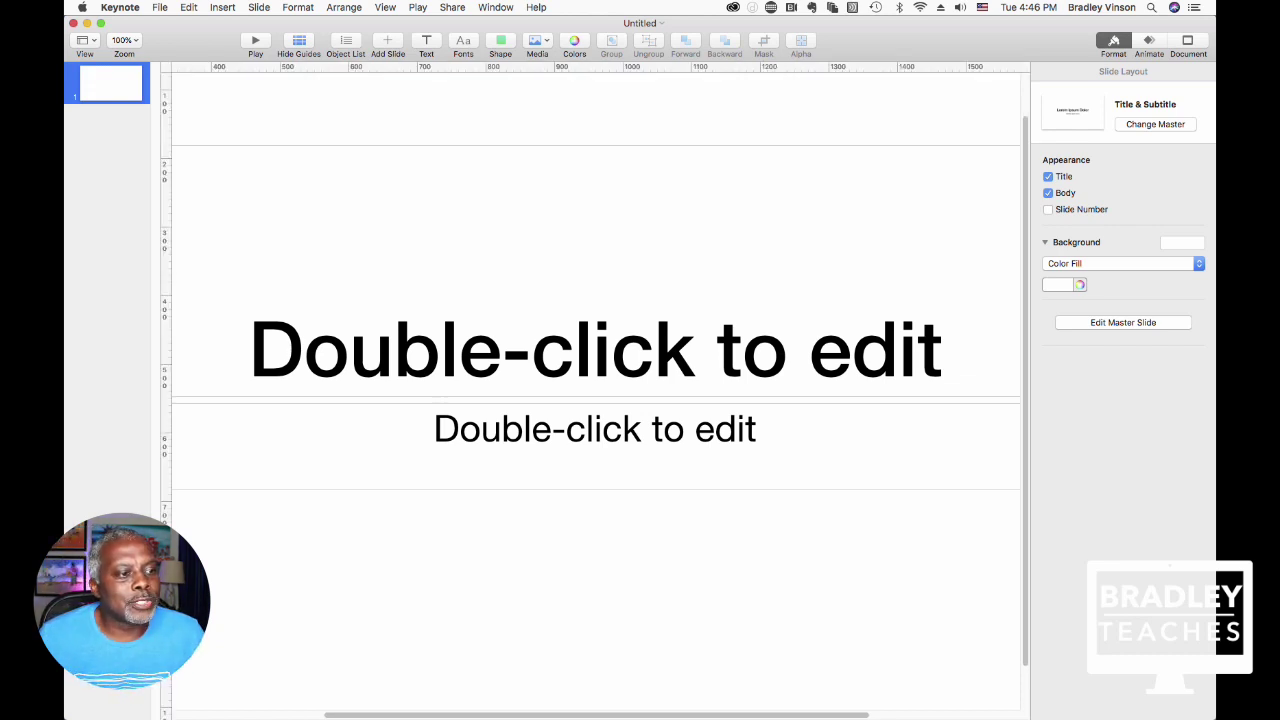
{"action": "left_click_drag", "start_coordinate": [166, 163], "coordinate": [434, 163]}
{"action": "left_click_drag", "start_coordinate": [450, 66], "coordinate": [450, 253]}
{"action": "left_click_drag", "start_coordinate": [166, 160], "coordinate": [368, 160]}
{"action": "left_click_drag", "start_coordinate": [566, 66], "coordinate": [566, 289]}
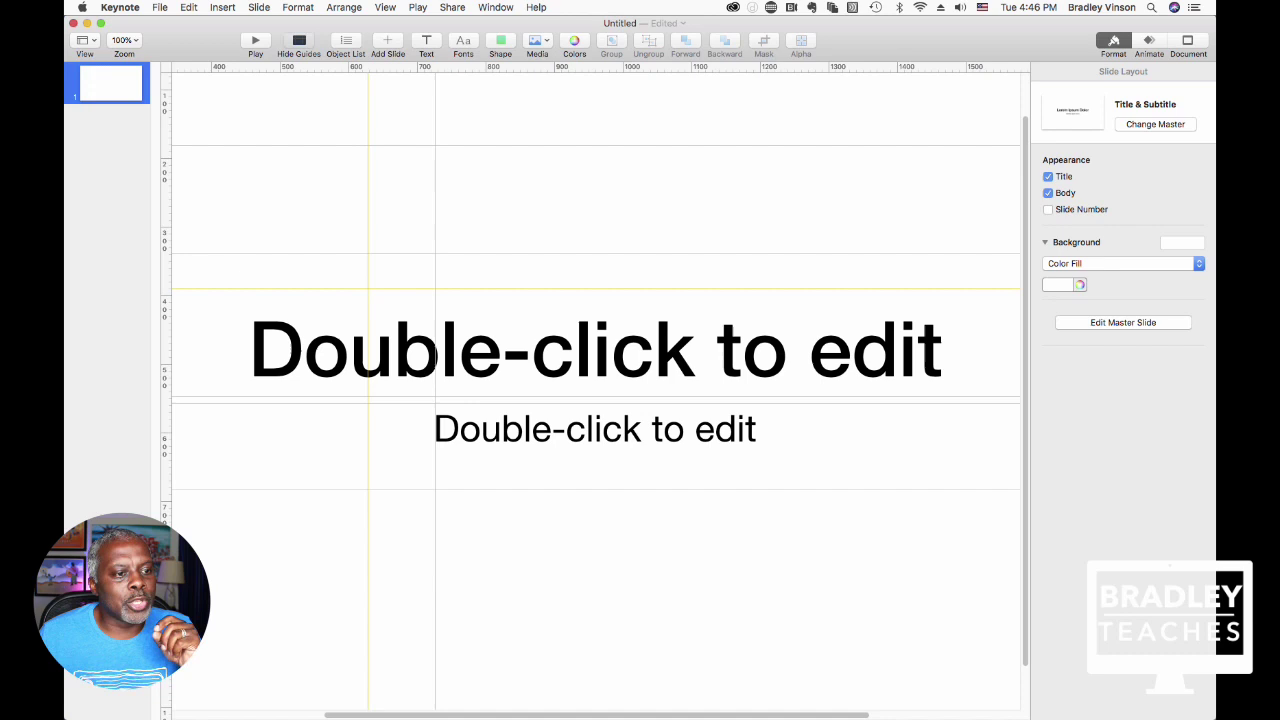
Hide the guides and open the Object List showing Body and Title.
{"action": "left_click", "coordinate": [298, 45]}
{"action": "left_click", "coordinate": [298, 45]}
{"action": "left_click", "coordinate": [298, 45]}
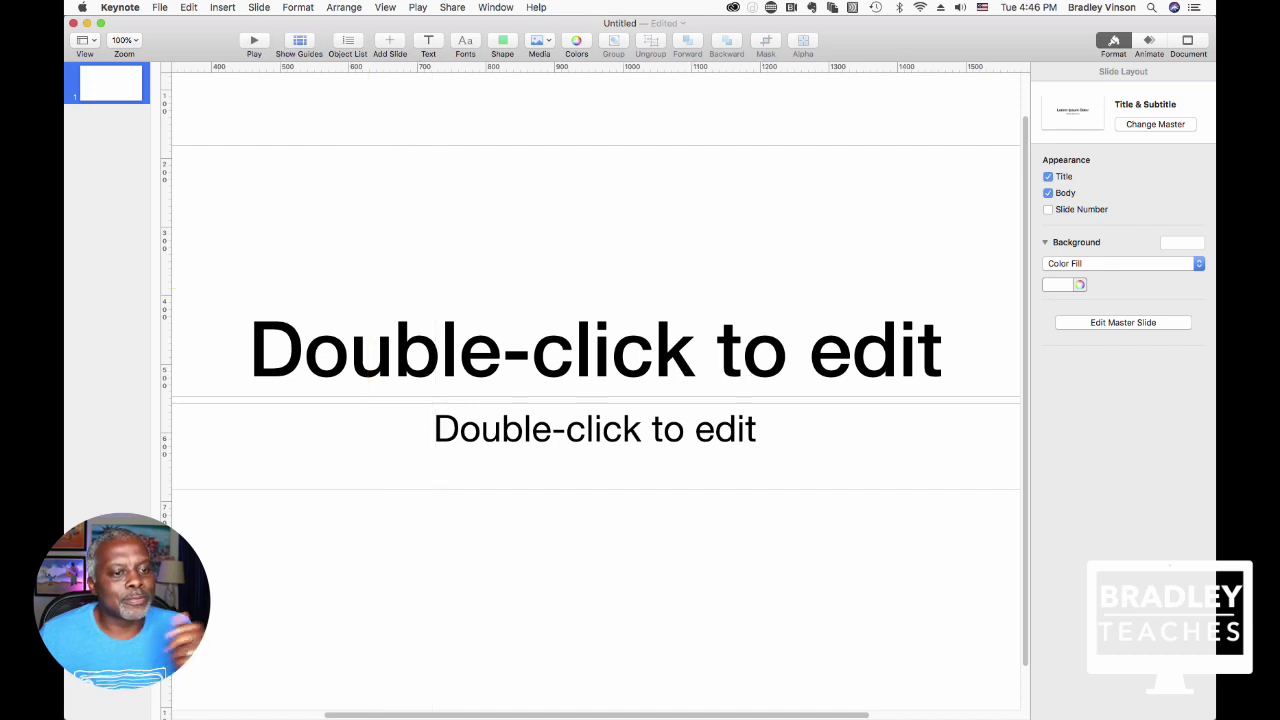
{"action": "left_click", "coordinate": [347, 45]}
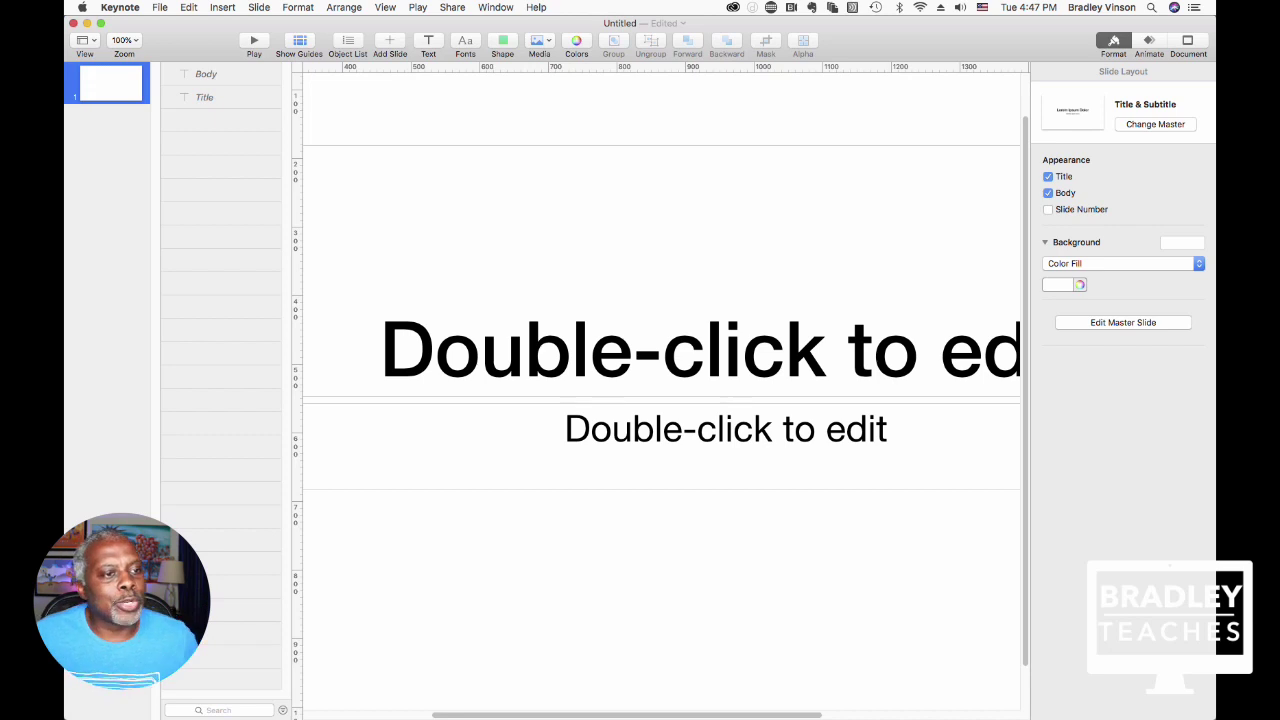
{"action": "left_click", "coordinate": [206, 74]}
{"action": "left_click", "coordinate": [206, 74]}
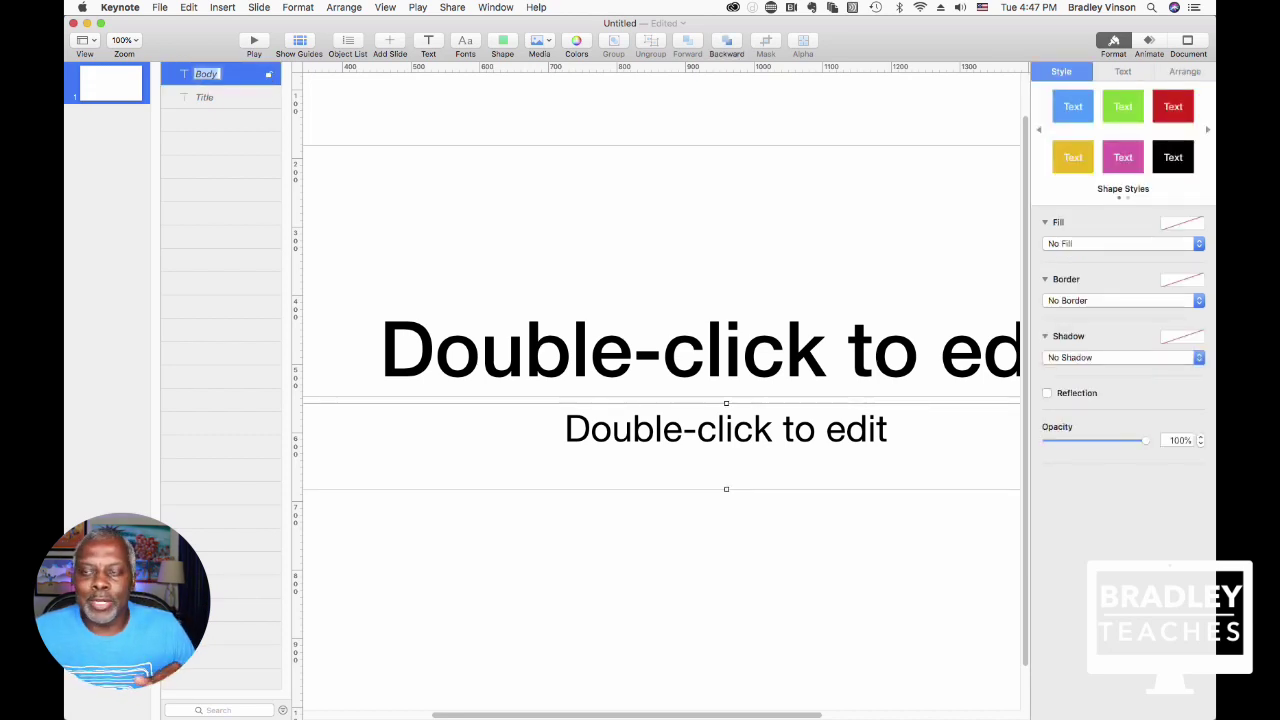
{"action": "left_click_drag", "start_coordinate": [206, 74], "coordinate": [198, 130]}
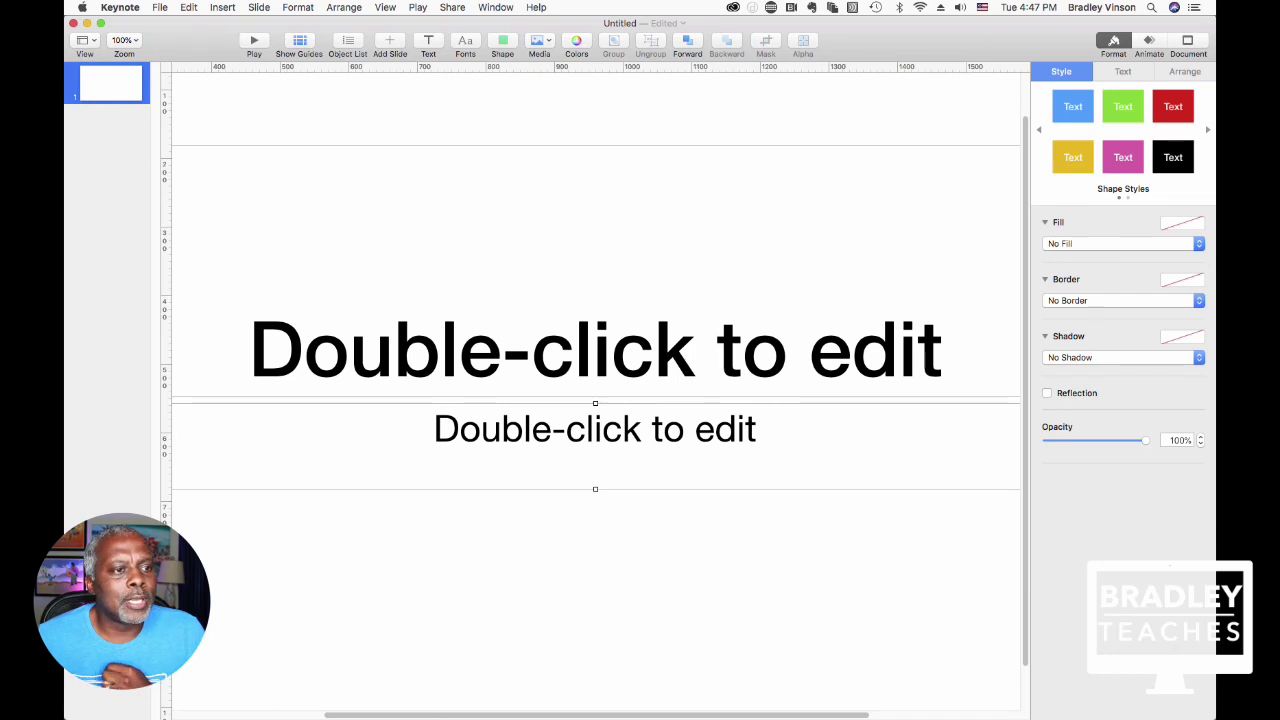
Add a second slide with the Title - Top layout and insert a Text box.
{"action": "left_click", "coordinate": [389, 45]}
{"action": "left_click", "coordinate": [349, 235]}
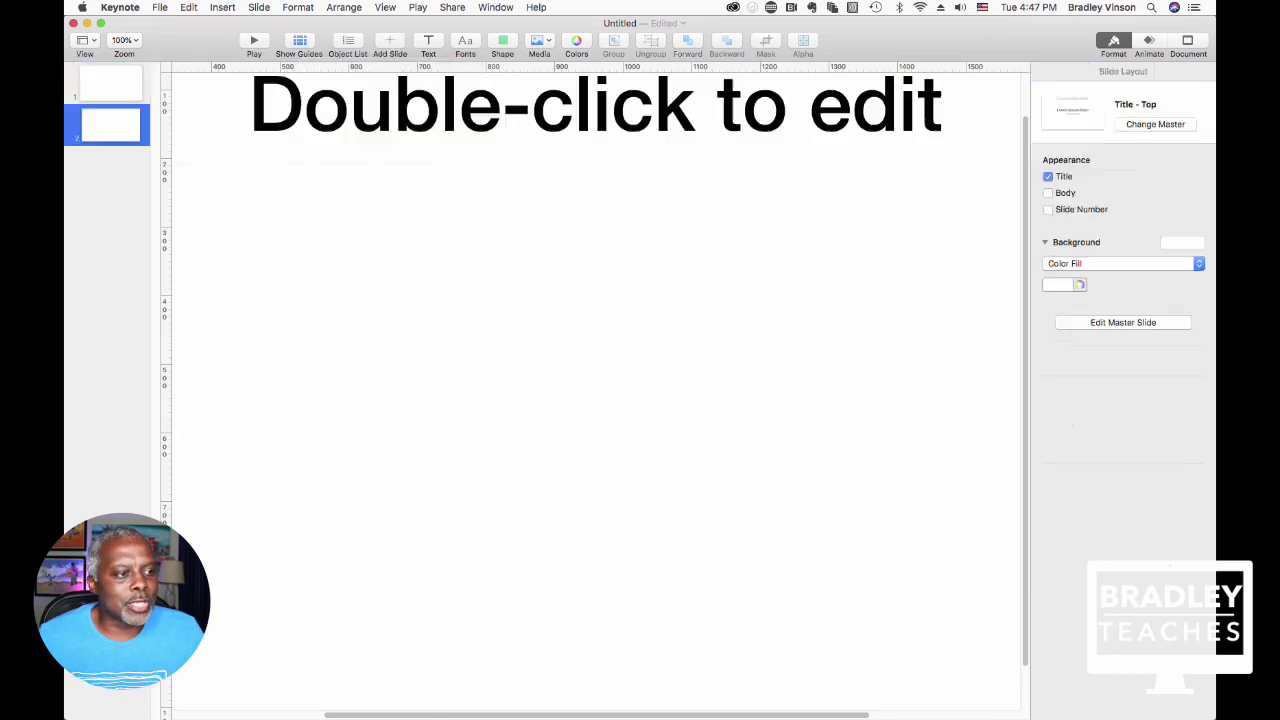
{"action": "scroll", "coordinate": [596, 390], "scroll_direction": "up", "scroll_amount": 3}
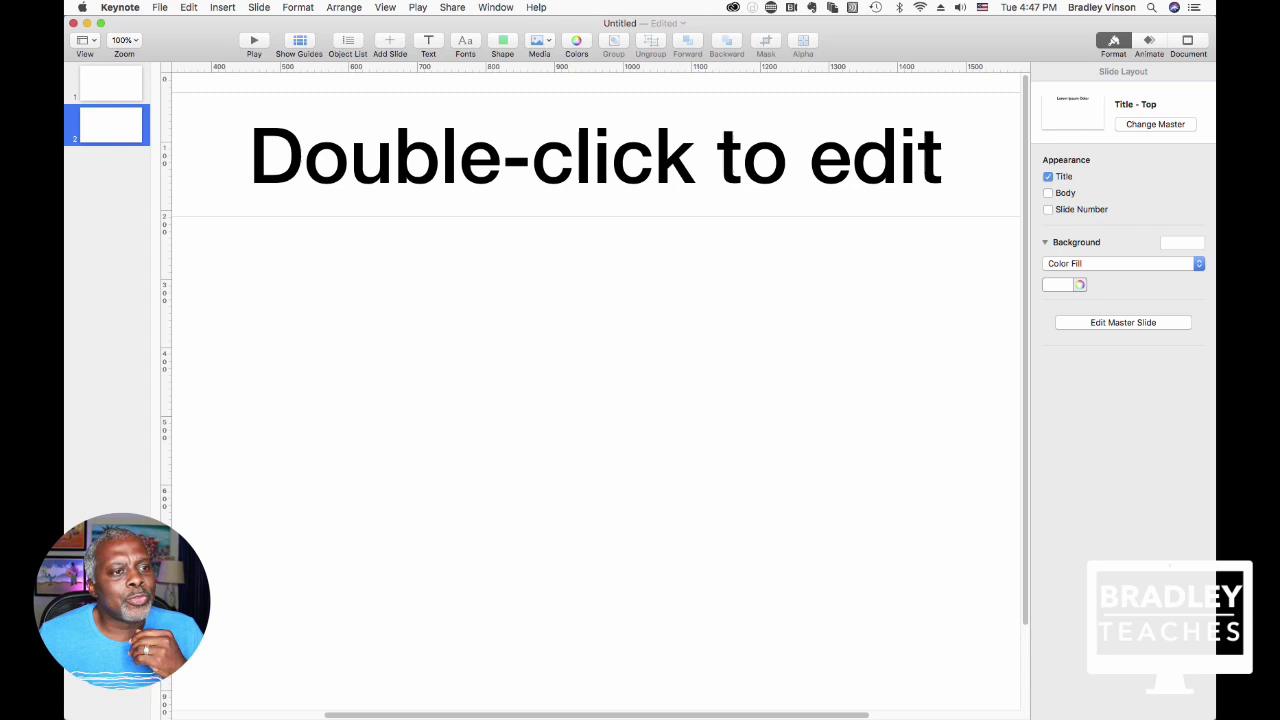
{"action": "left_click", "coordinate": [428, 40]}
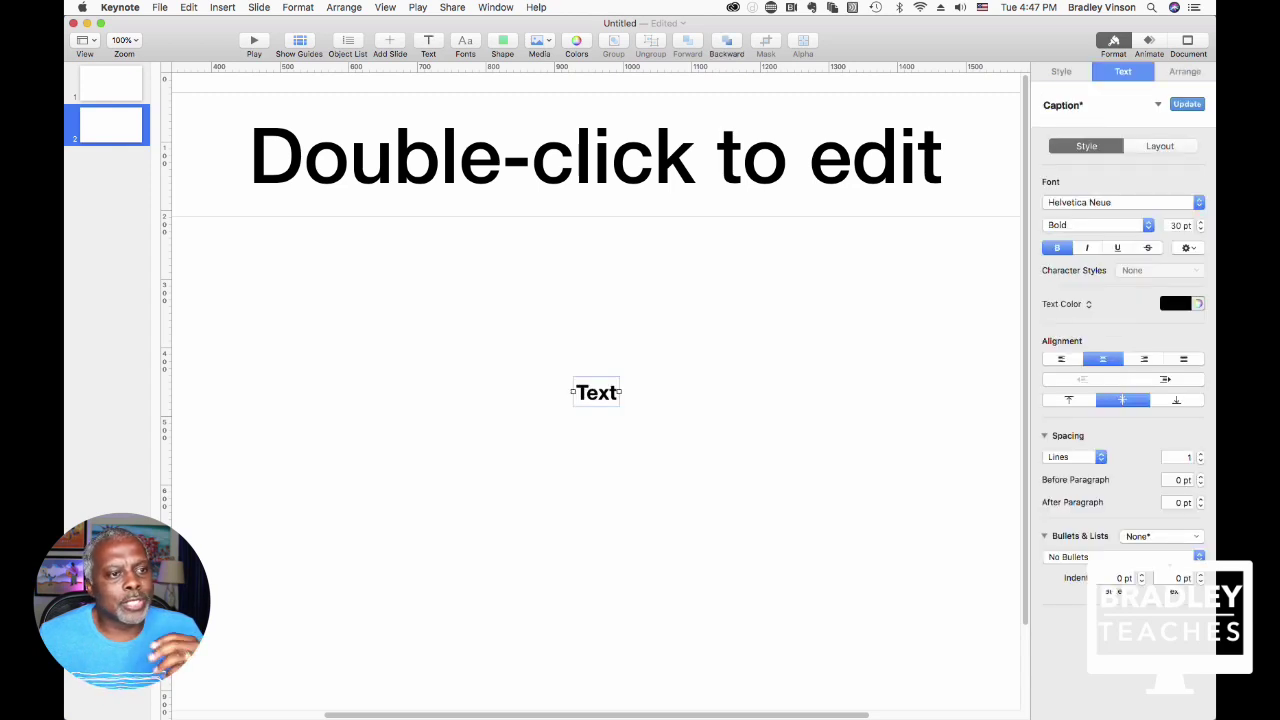
Set the text box font to Hello Sunshine Ornaments and insert a blue square.
{"action": "left_click", "coordinate": [465, 40]}
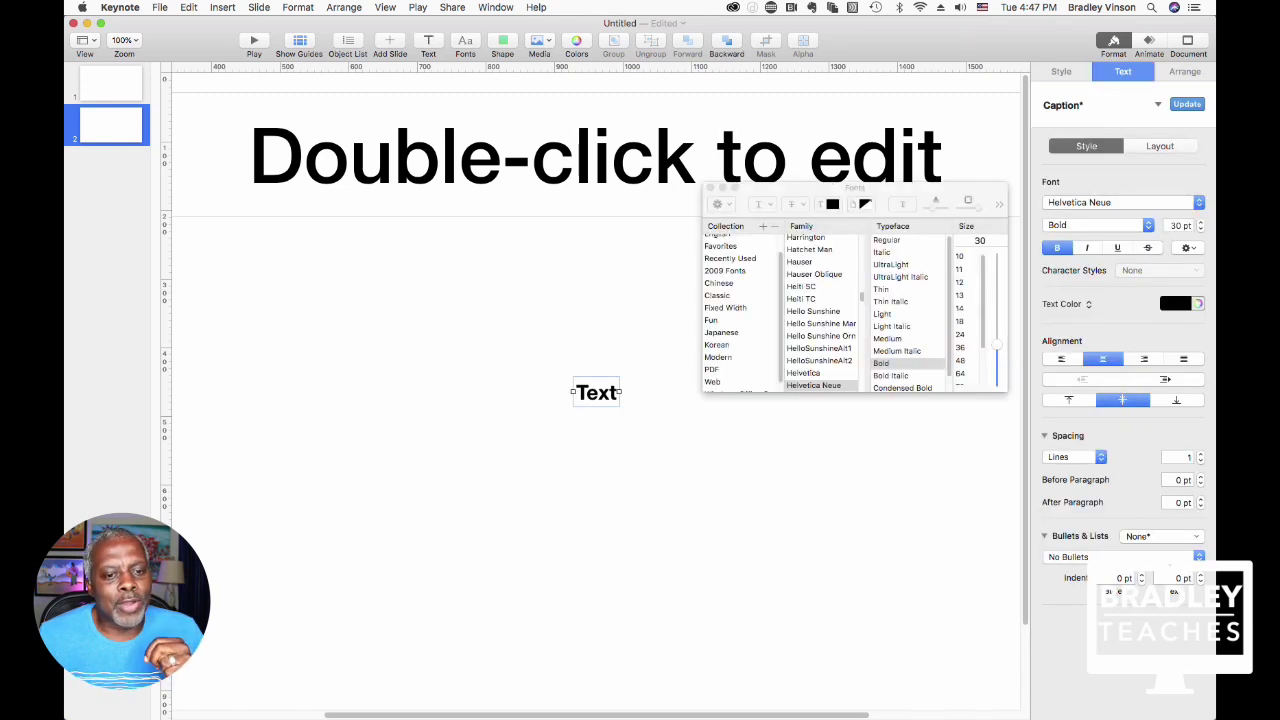
{"action": "left_click", "coordinate": [813, 311]}
{"action": "left_click", "coordinate": [820, 335]}
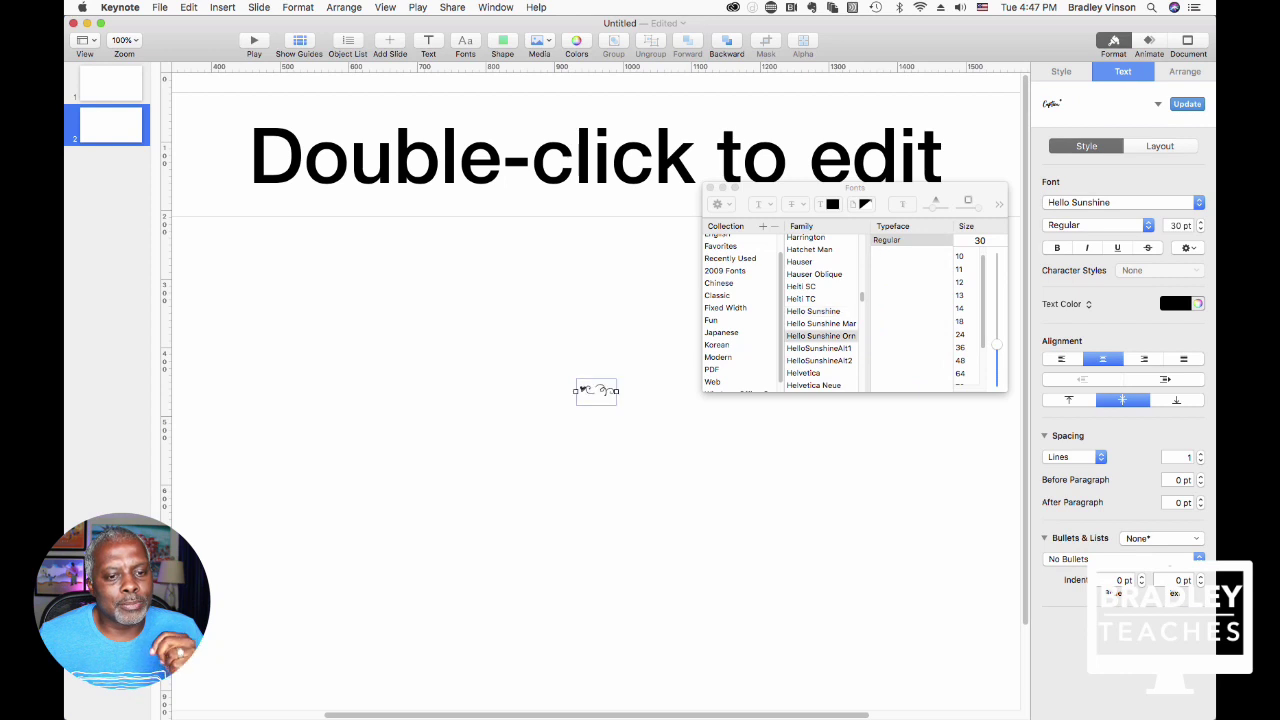
{"action": "left_click", "coordinate": [717, 295]}
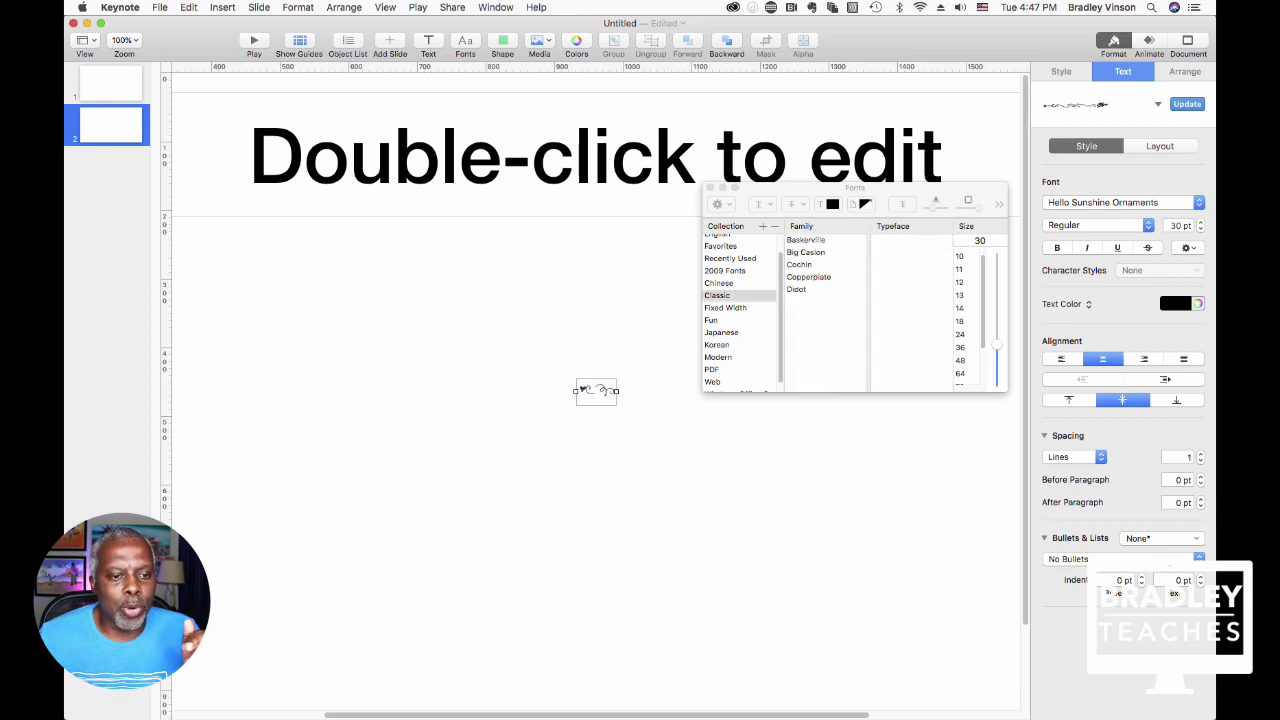
{"action": "left_click", "coordinate": [724, 270]}
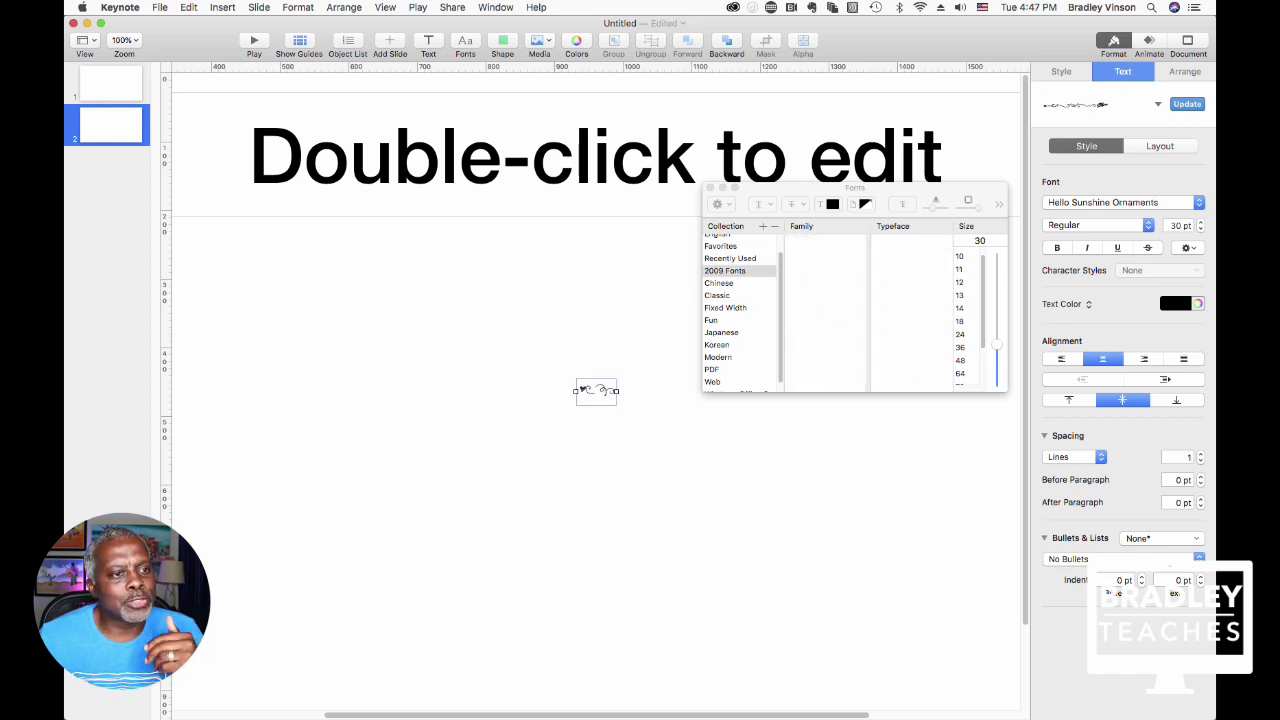
{"action": "left_click", "coordinate": [502, 45]}
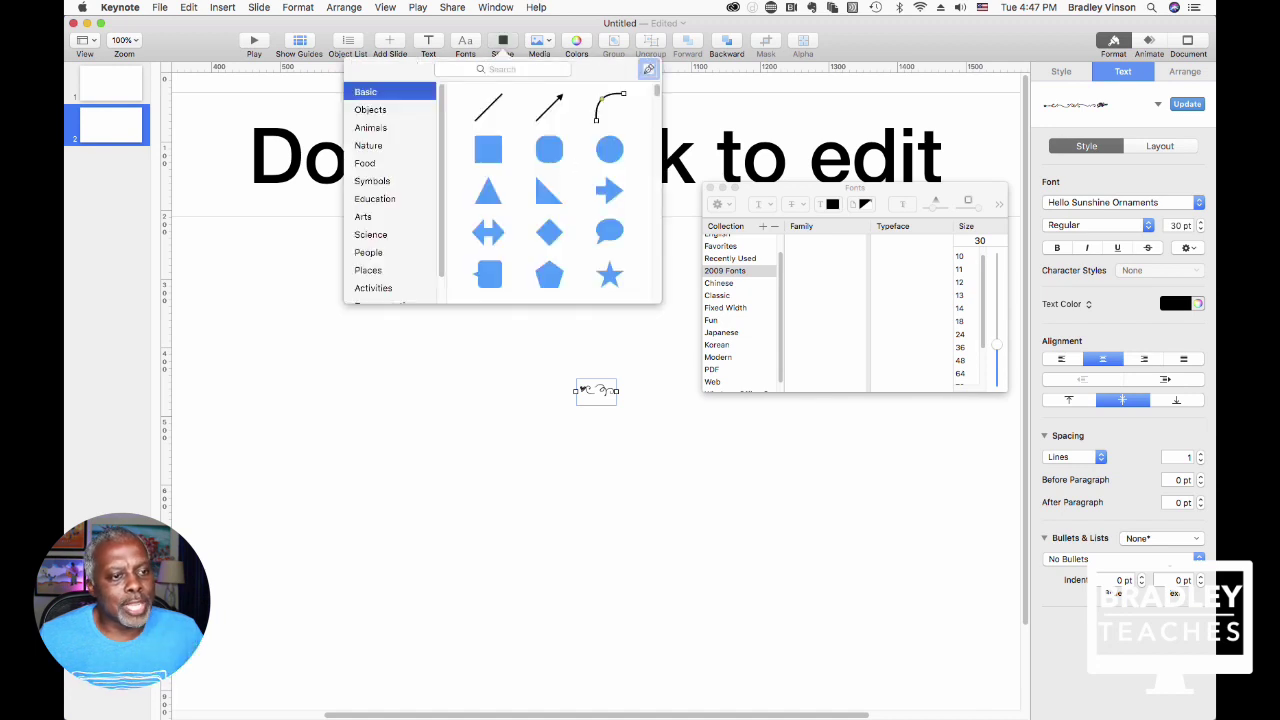
{"action": "left_click", "coordinate": [488, 149]}
Move the square up-left of the text and change its fill to light purple.
{"action": "left_click_drag", "start_coordinate": [600, 398], "coordinate": [462, 347]}
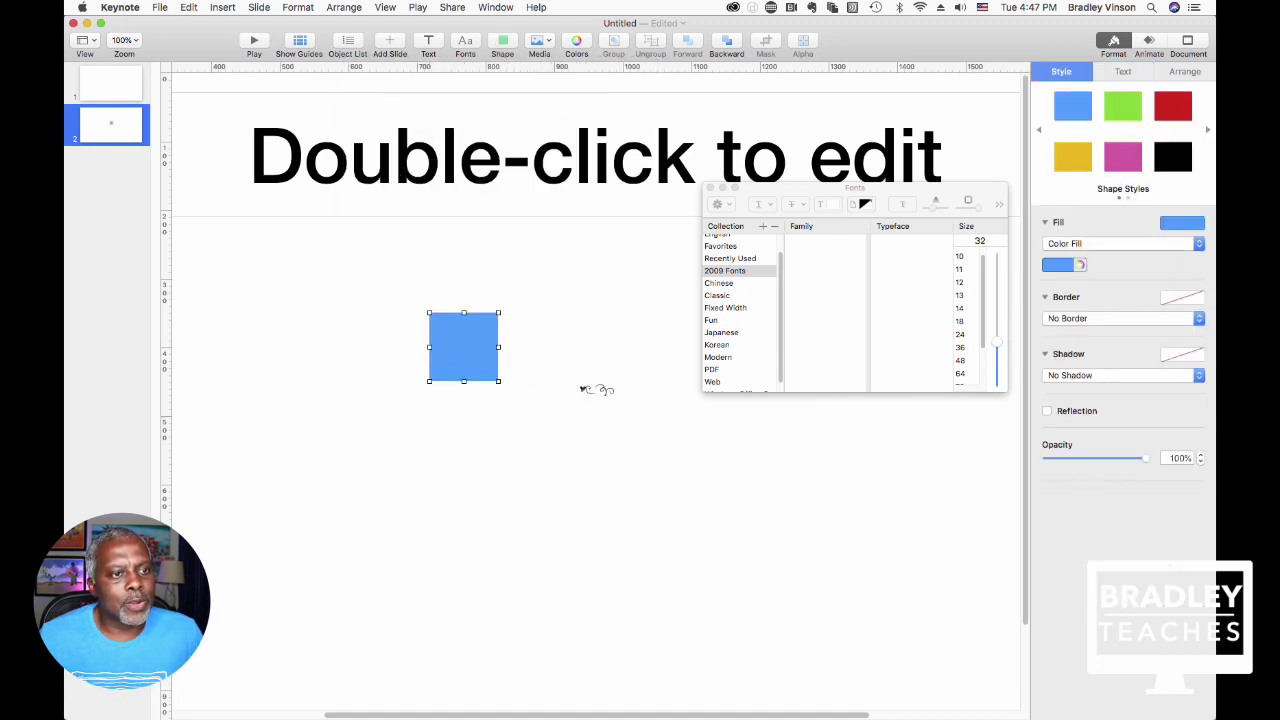
{"action": "left_click", "coordinate": [539, 45]}
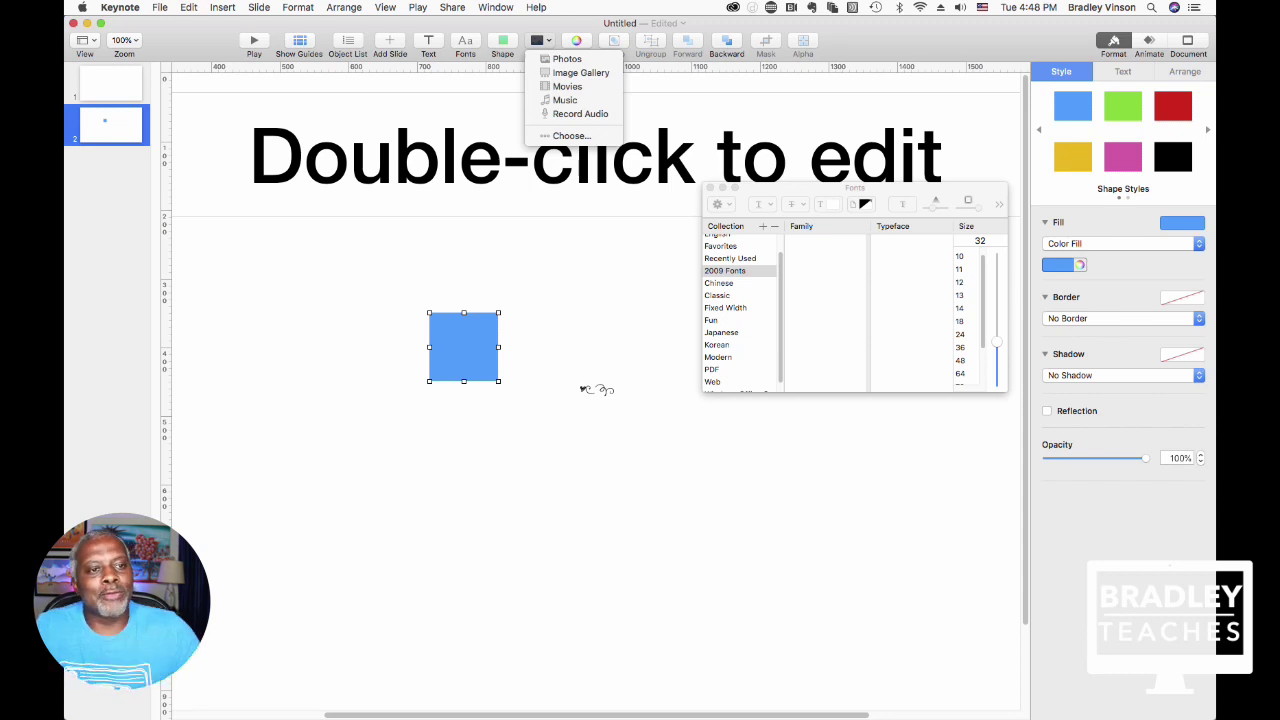
{"action": "key", "text": "Escape"}
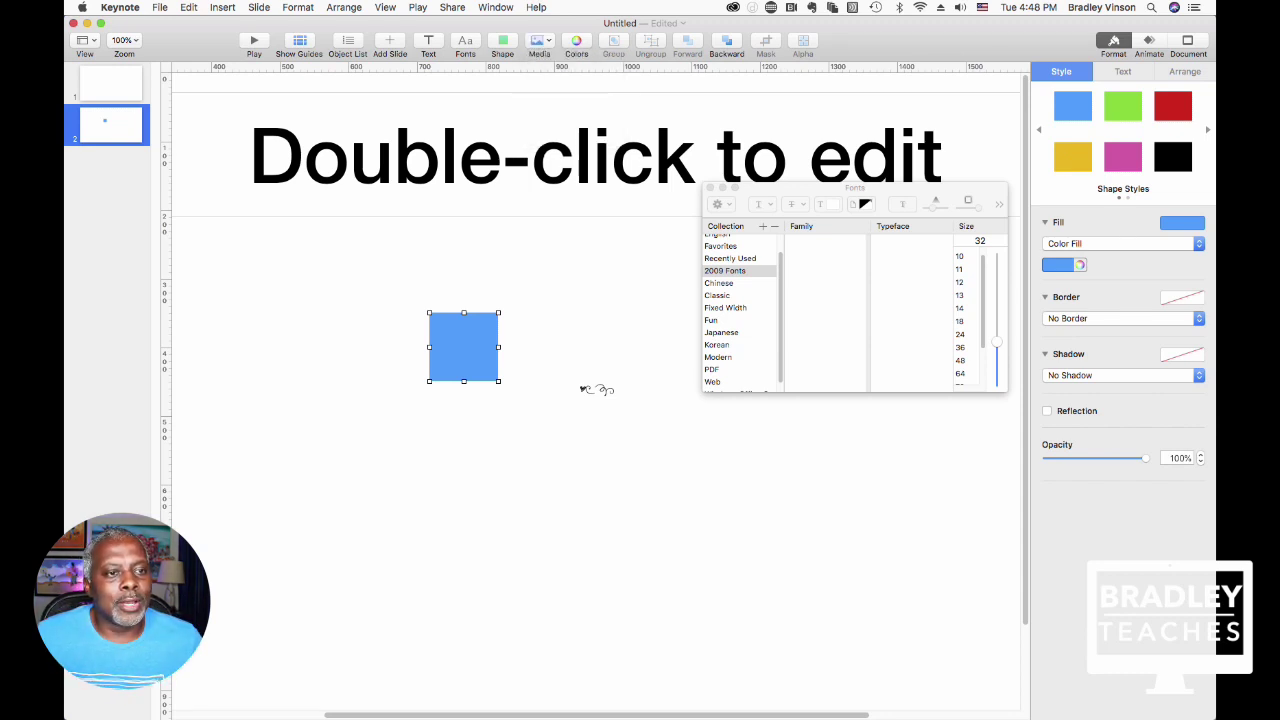
{"action": "left_click", "coordinate": [576, 40]}
{"action": "left_click_drag", "start_coordinate": [852, 178], "coordinate": [686, 121]}
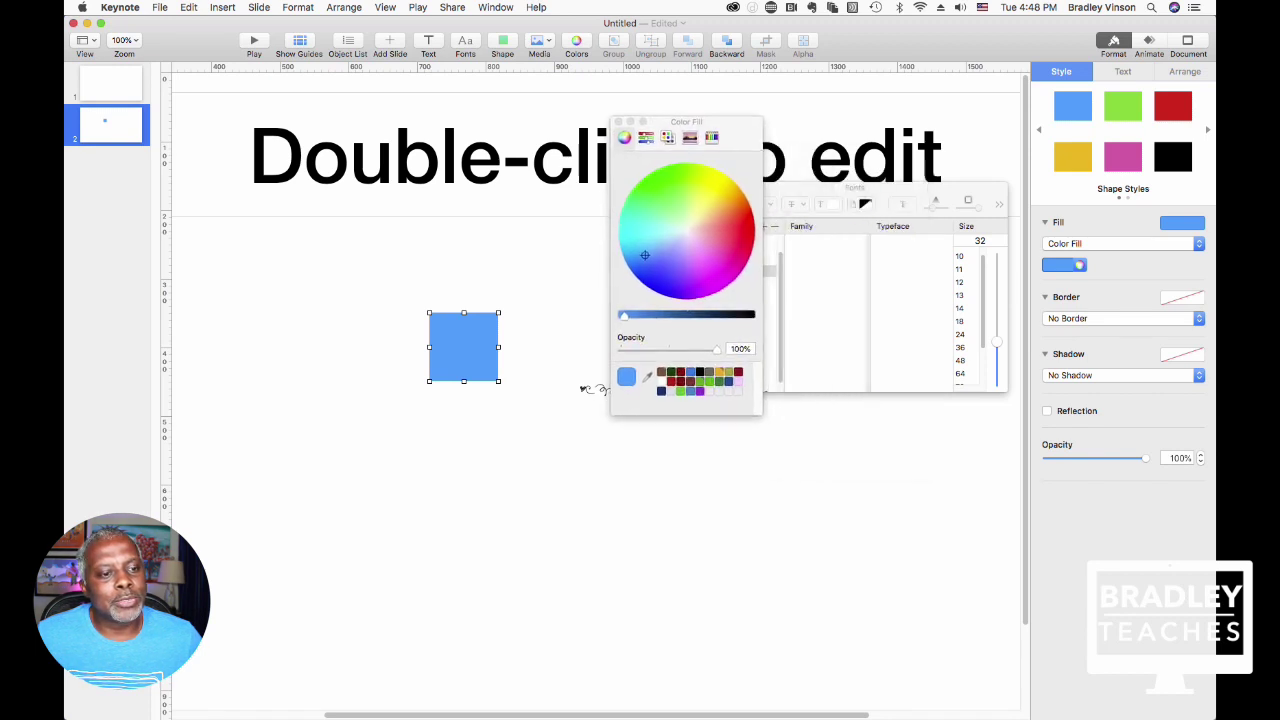
{"action": "left_click_drag", "start_coordinate": [632, 228], "coordinate": [688, 249]}
{"action": "left_click", "coordinate": [617, 121]}
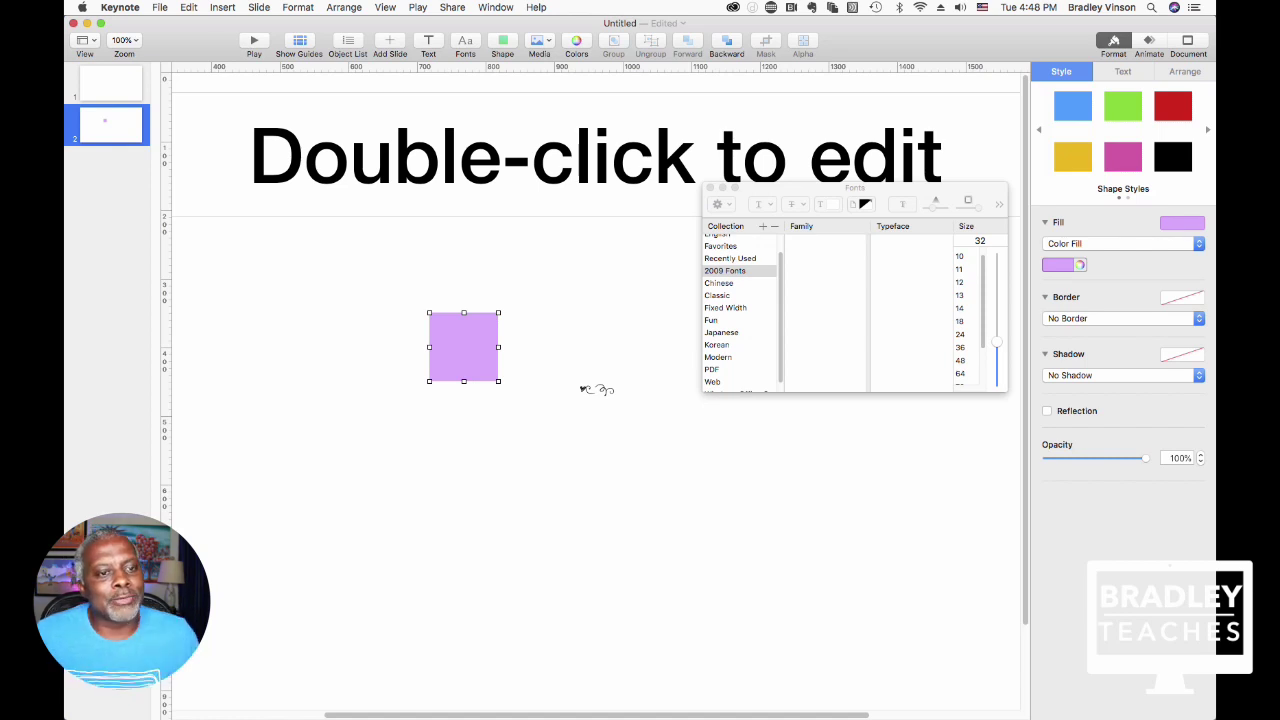
{"action": "left_click", "coordinate": [583, 395]}
Delete the ornament text box and insert a blue rounded square below-left.
{"action": "left_click", "coordinate": [590, 390]}
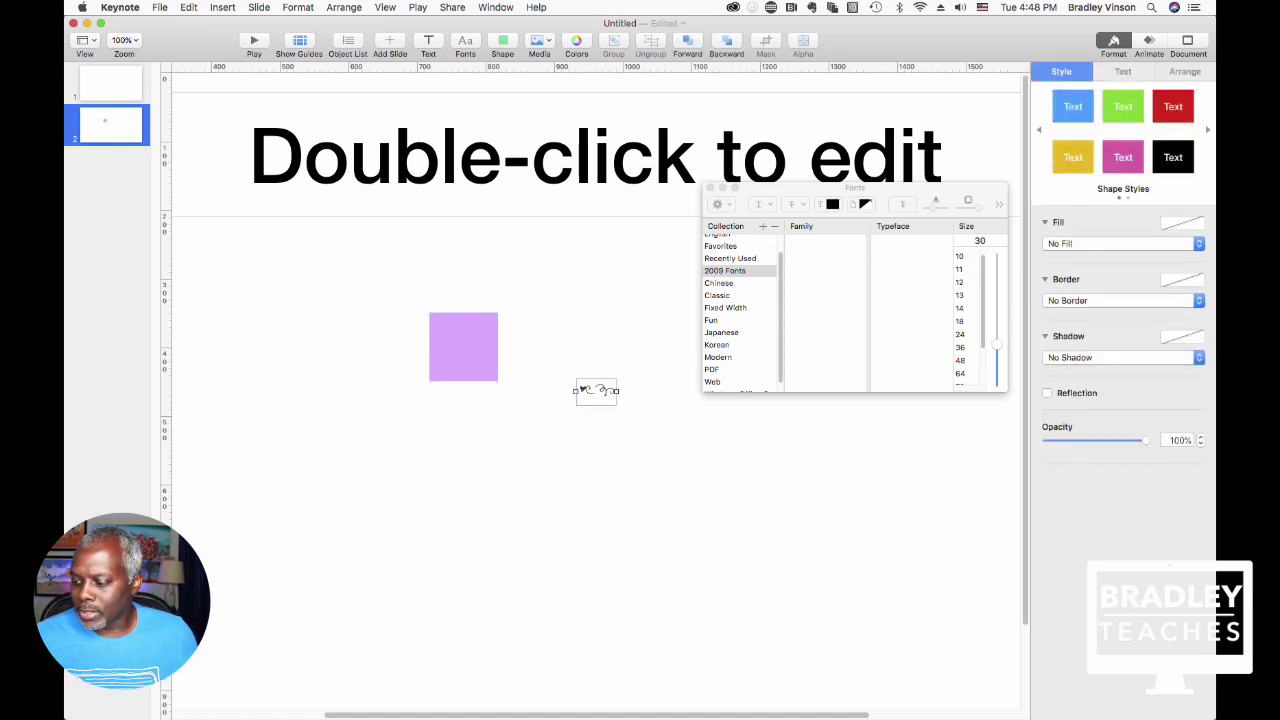
{"action": "key", "text": "Delete"}
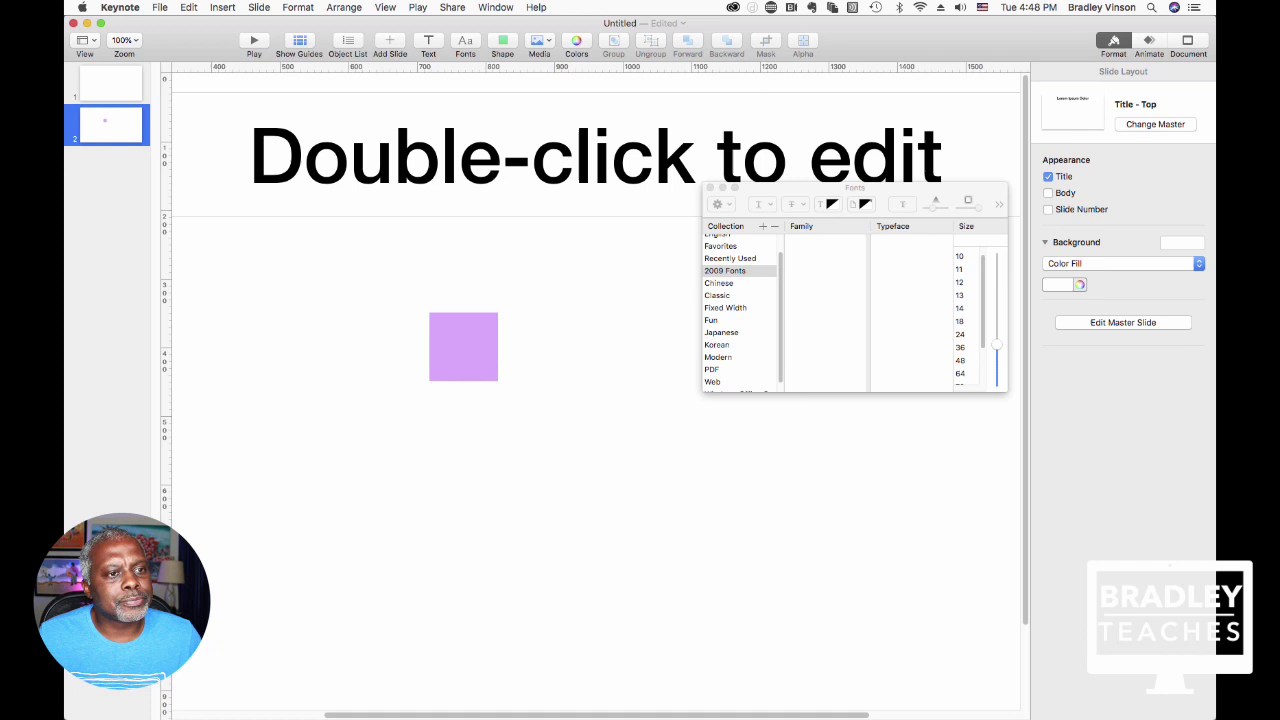
{"action": "left_click", "coordinate": [502, 45]}
{"action": "left_click", "coordinate": [546, 149]}
{"action": "left_click_drag", "start_coordinate": [610, 372], "coordinate": [522, 410]}
{"action": "key", "text": "Escape"}
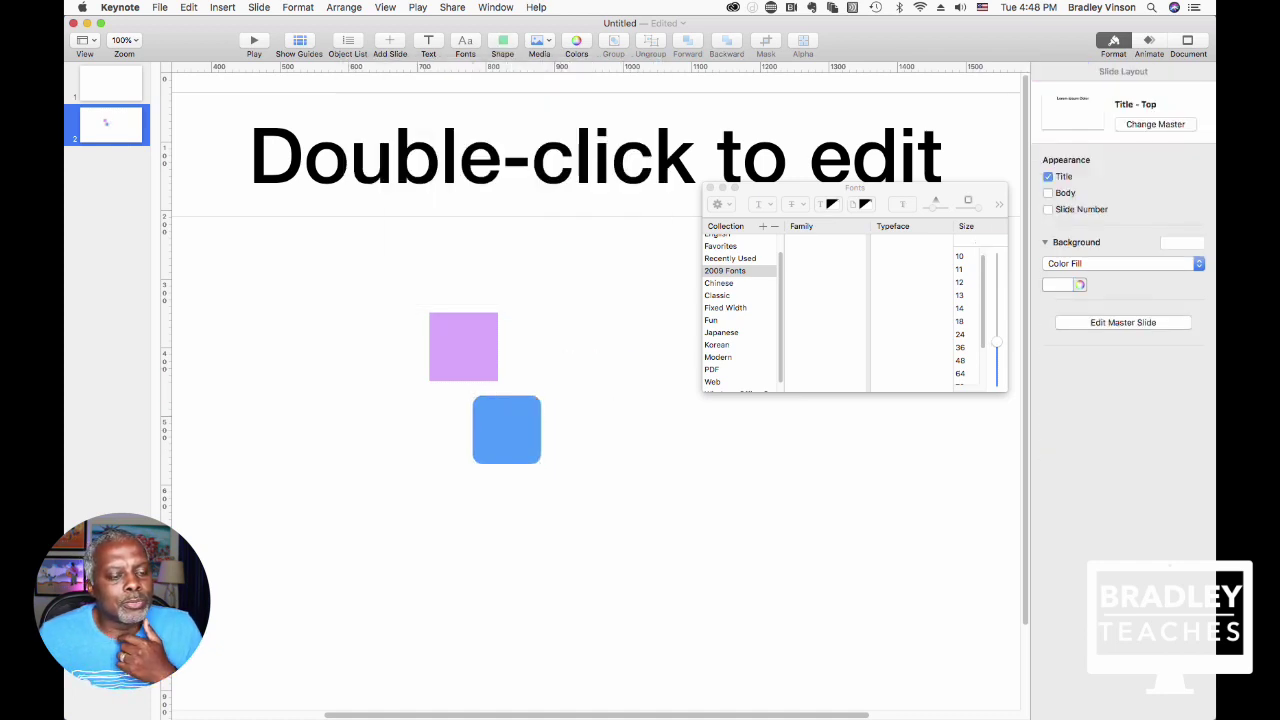
Group both squares to move them up, then set them level side by side.
{"action": "left_click_drag", "start_coordinate": [368, 306], "coordinate": [572, 524]}
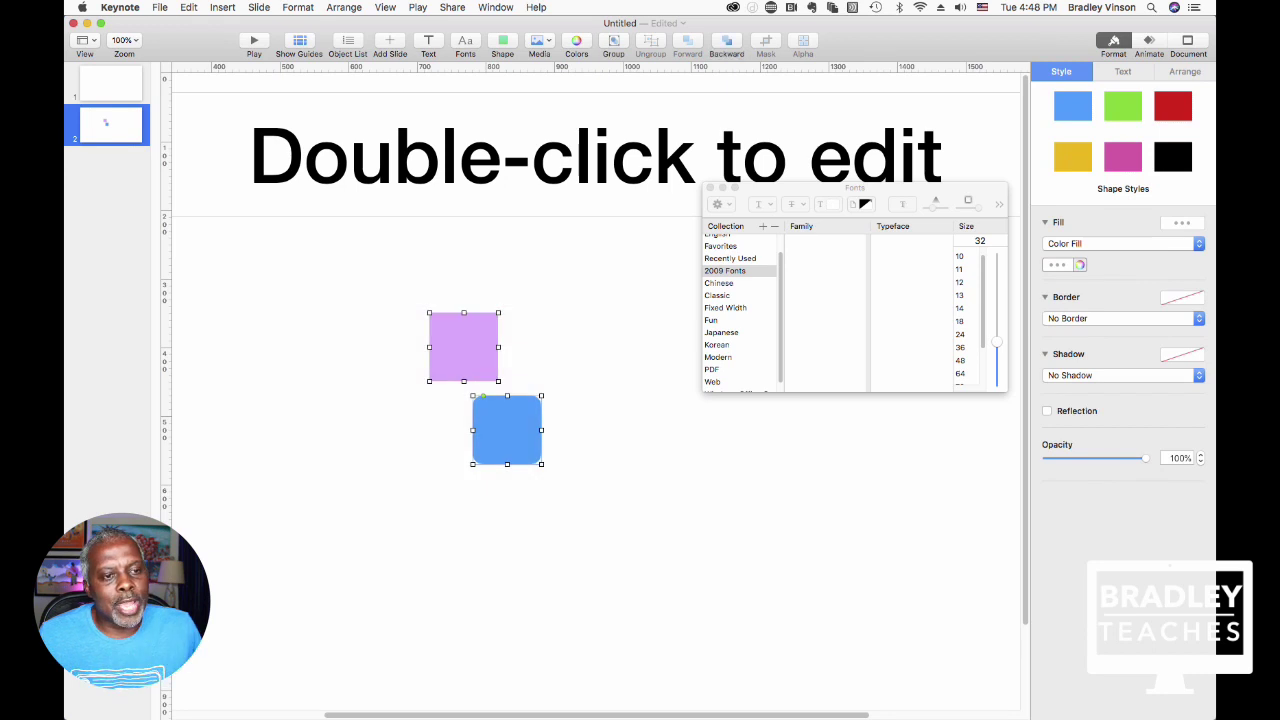
{"action": "left_click_drag", "start_coordinate": [370, 300], "coordinate": [632, 544]}
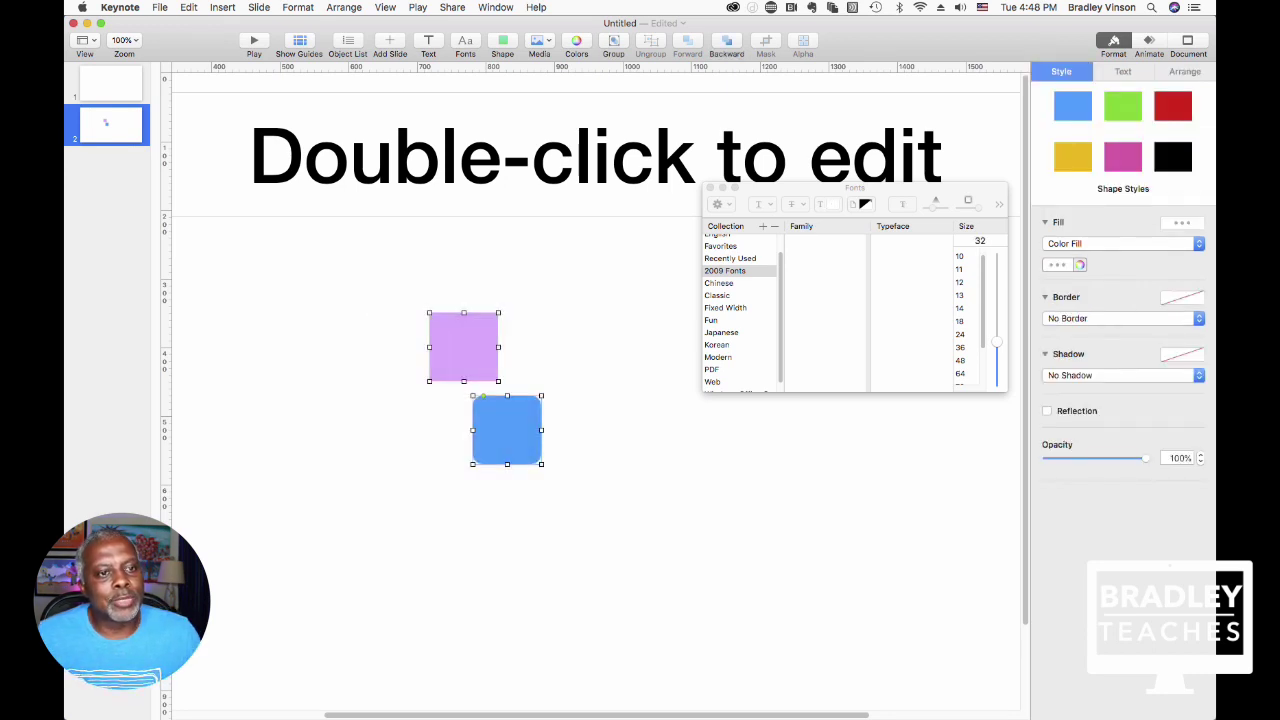
{"action": "left_click", "coordinate": [613, 40]}
{"action": "left_click_drag", "start_coordinate": [513, 408], "coordinate": [521, 355]}
{"action": "left_click", "coordinate": [600, 470]}
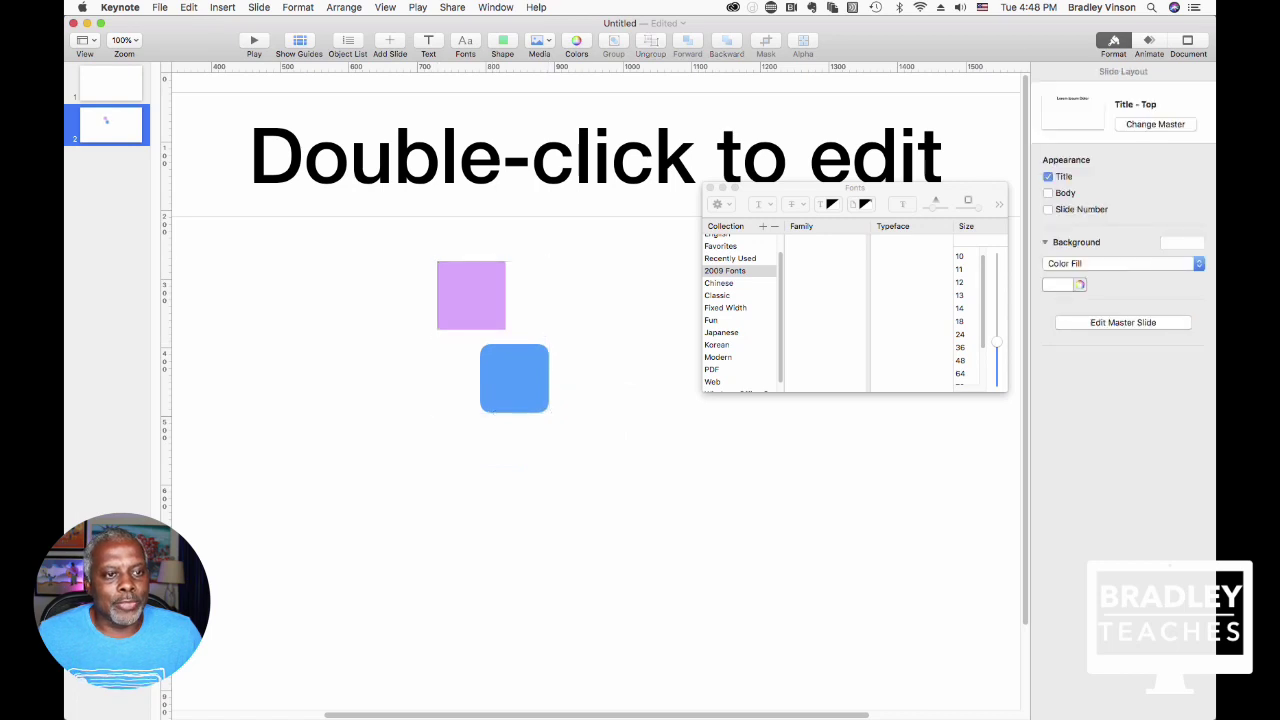
{"action": "left_click", "coordinate": [460, 295]}
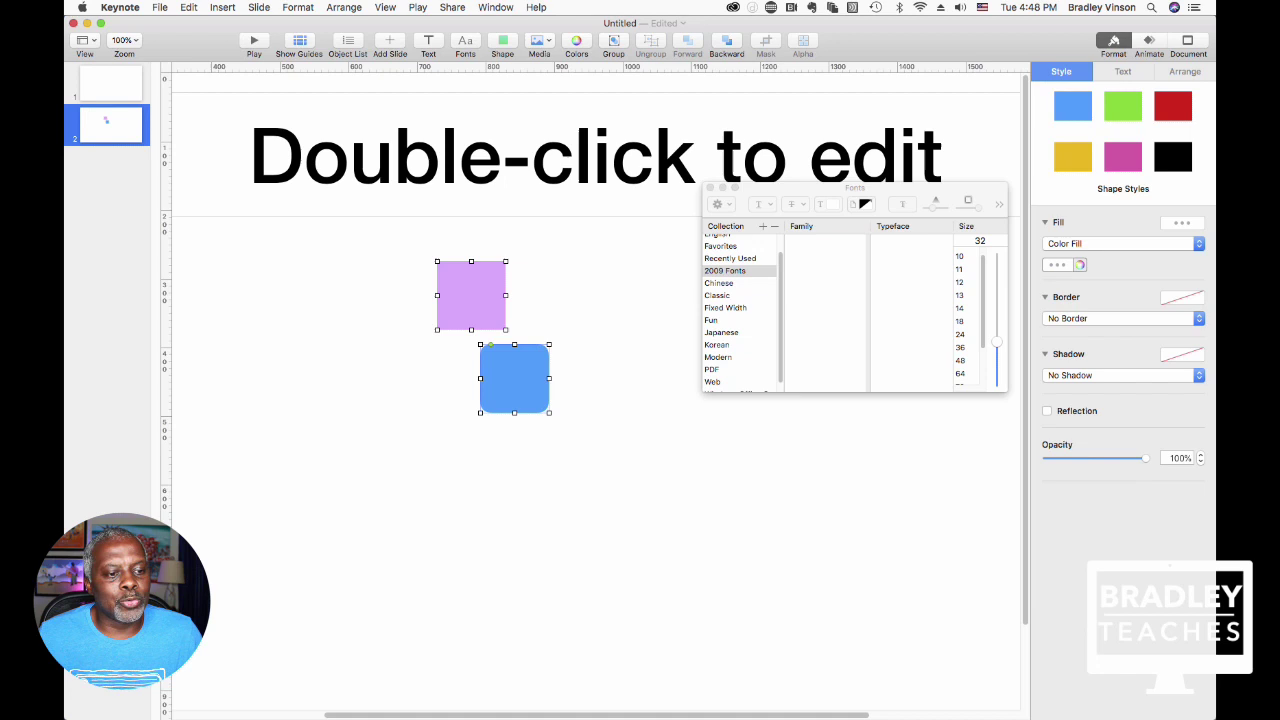
{"action": "left_click", "coordinate": [600, 470]}
{"action": "left_click_drag", "start_coordinate": [515, 378], "coordinate": [396, 397]}
{"action": "left_click_drag", "start_coordinate": [471, 295], "coordinate": [548, 397]}
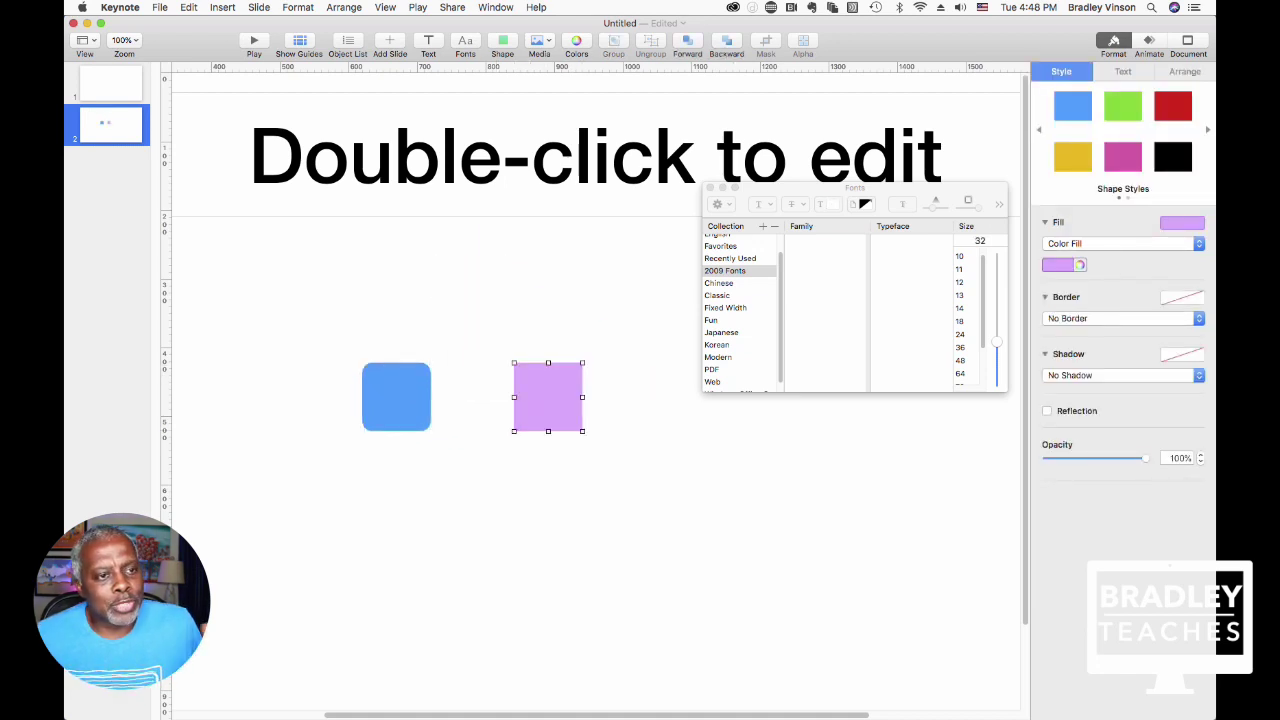
Overlap the blue rounded square with the purple one and send it behind.
{"action": "left_click_drag", "start_coordinate": [396, 397], "coordinate": [574, 363]}
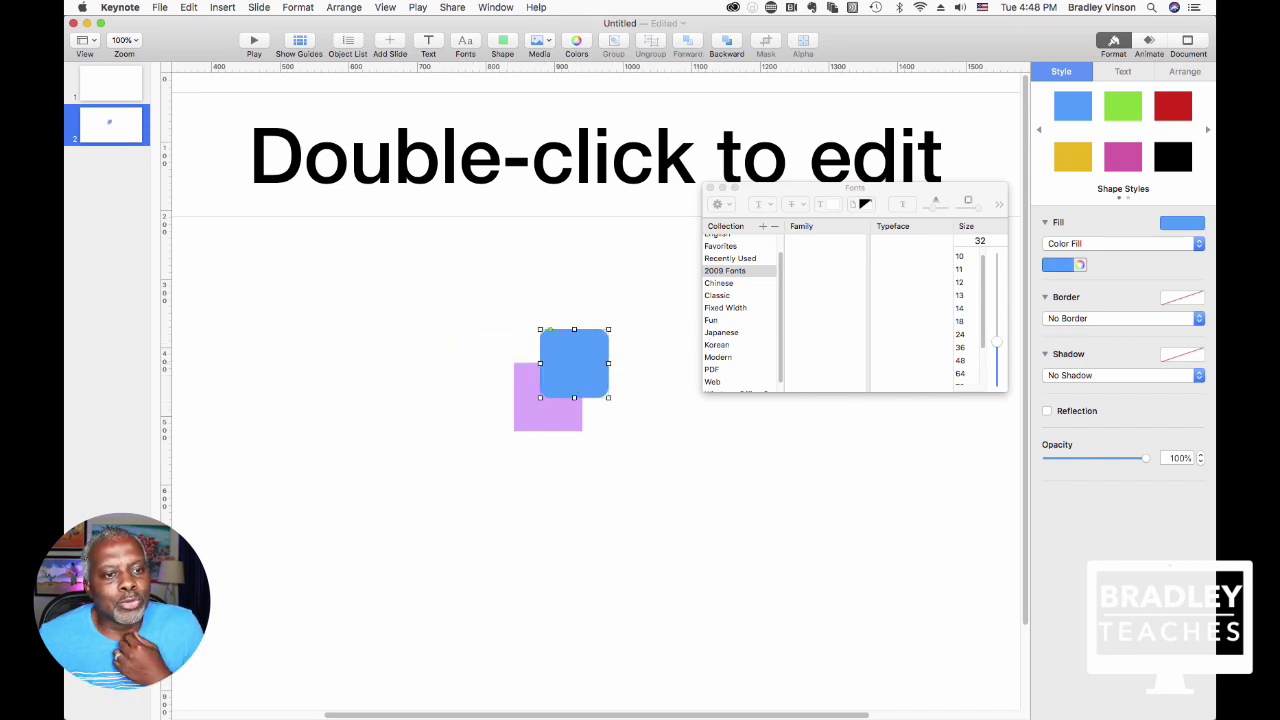
{"action": "left_click", "coordinate": [726, 42]}
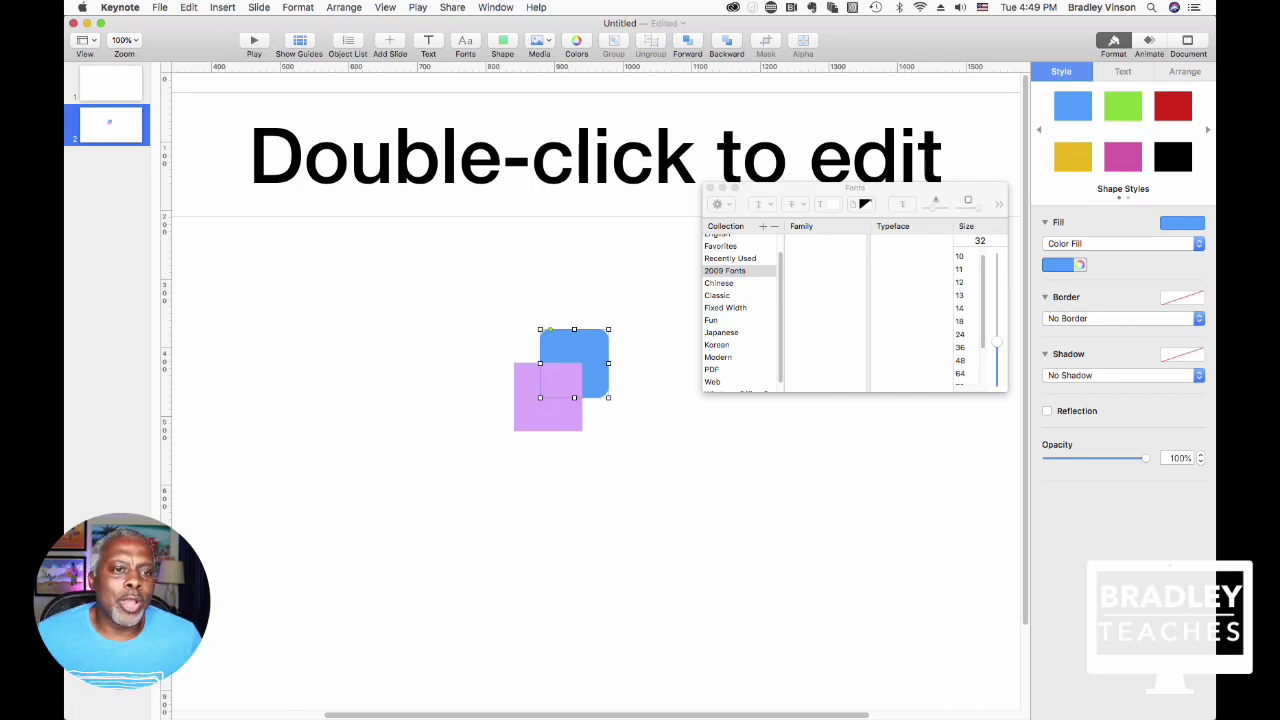
{"action": "key", "text": "Escape"}
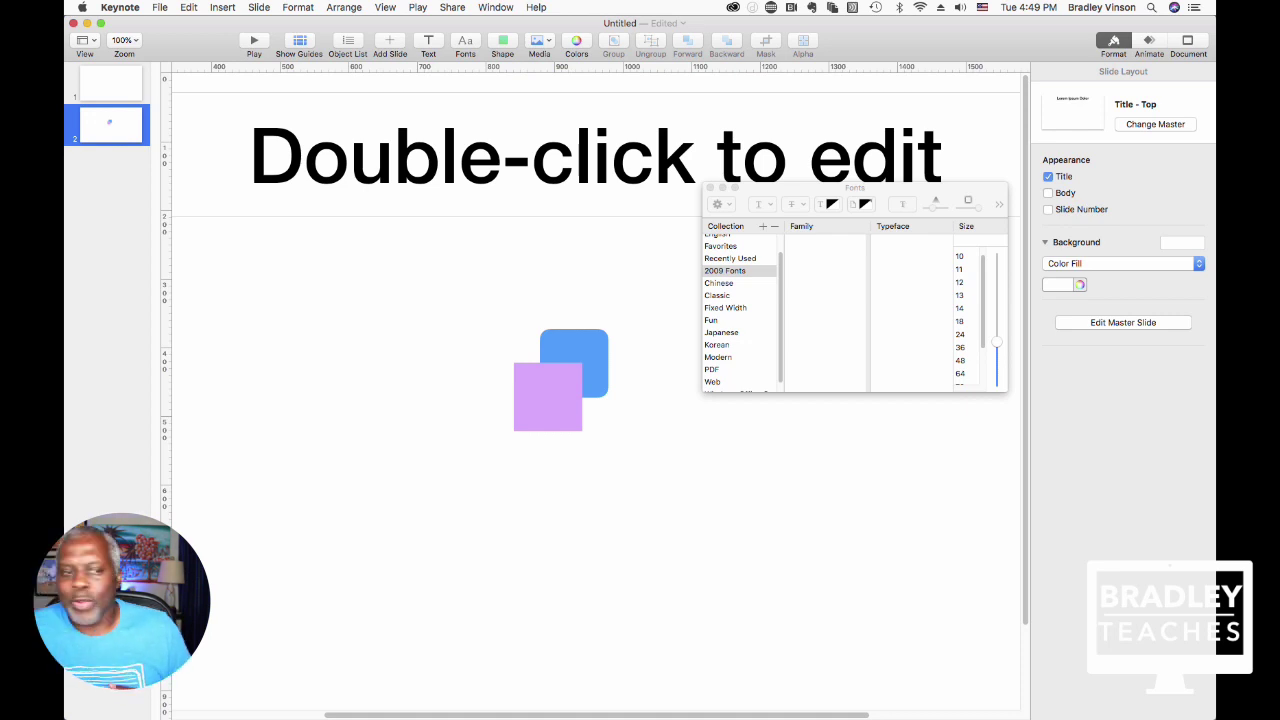
Drop the Memoji screenshot onto the slide and bring the blue square forward over it.
{"action": "left_click_drag", "start_coordinate": [1014, 690], "coordinate": [438, 308]}
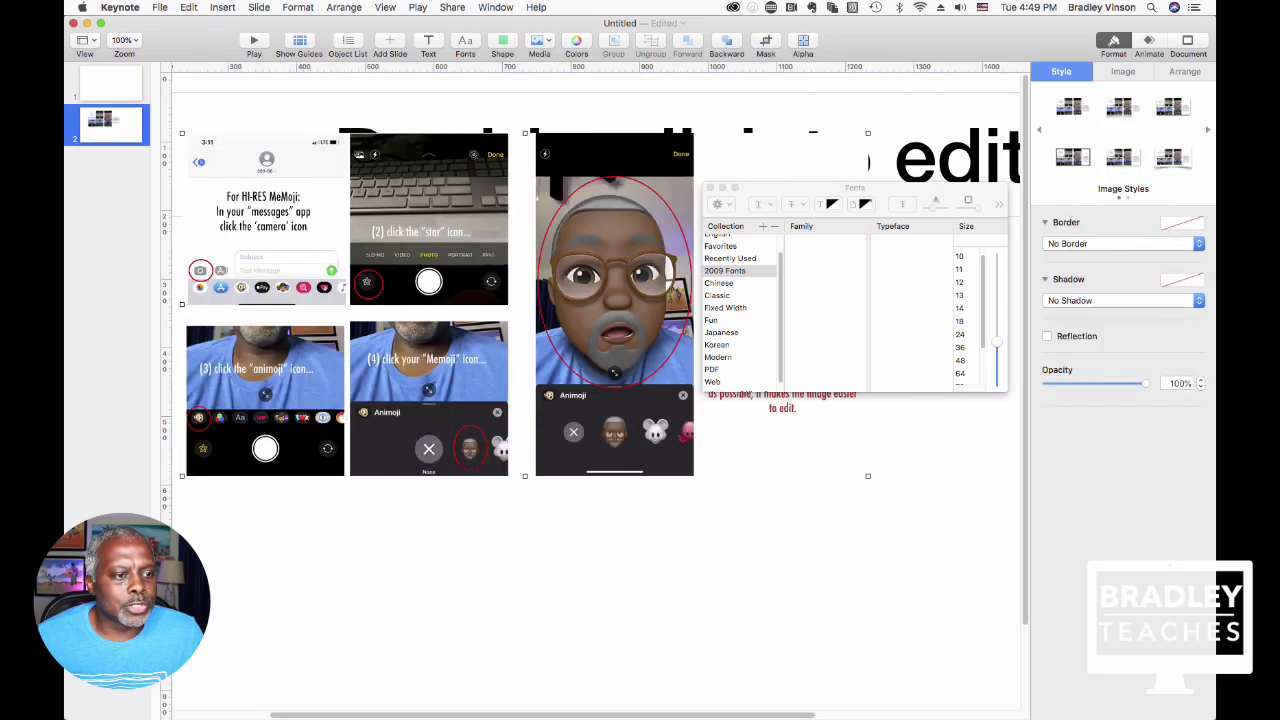
{"action": "left_click_drag", "start_coordinate": [459, 444], "coordinate": [492, 451]}
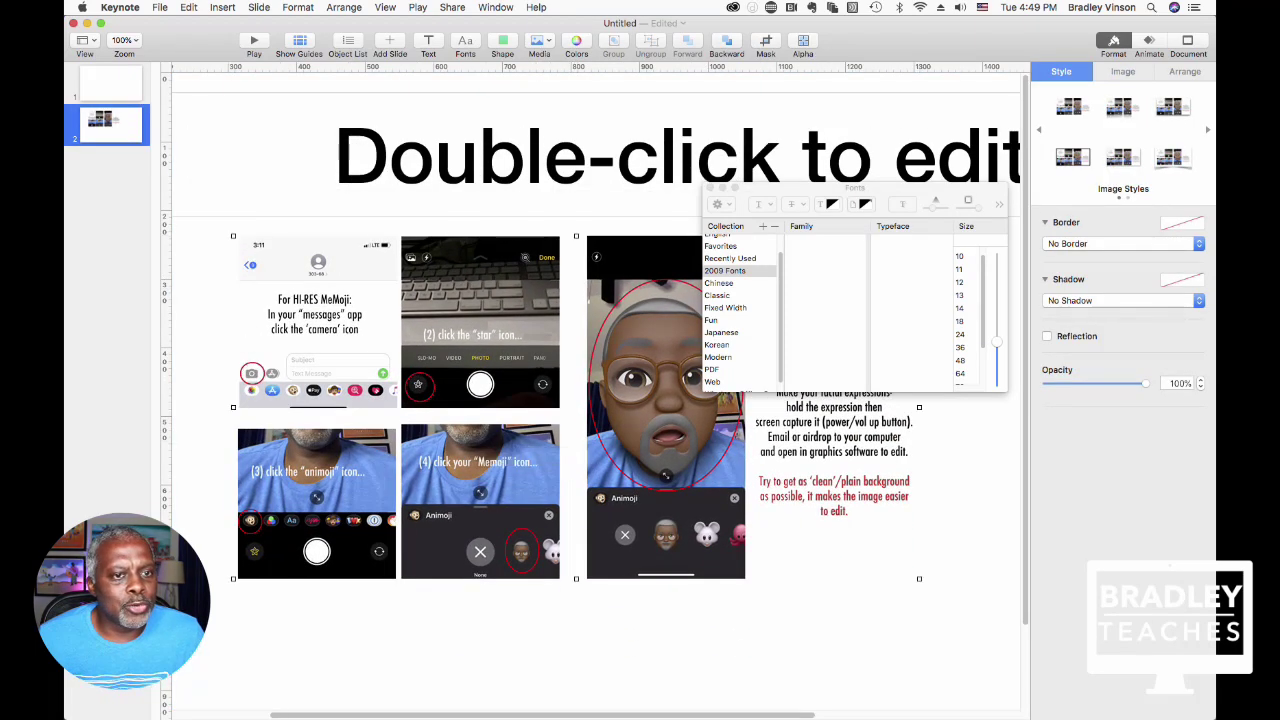
{"action": "left_click_drag", "start_coordinate": [500, 300], "coordinate": [485, 516]}
{"action": "left_click", "coordinate": [659, 345]}
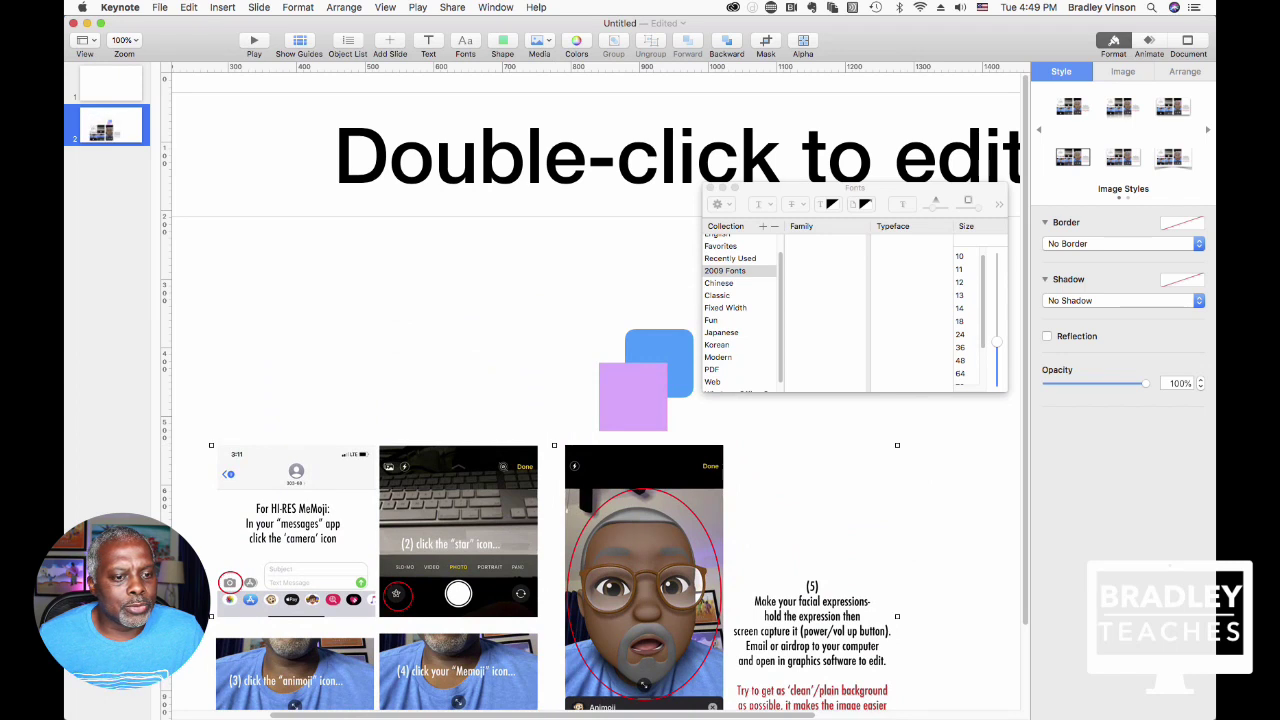
{"action": "left_click", "coordinate": [687, 43]}
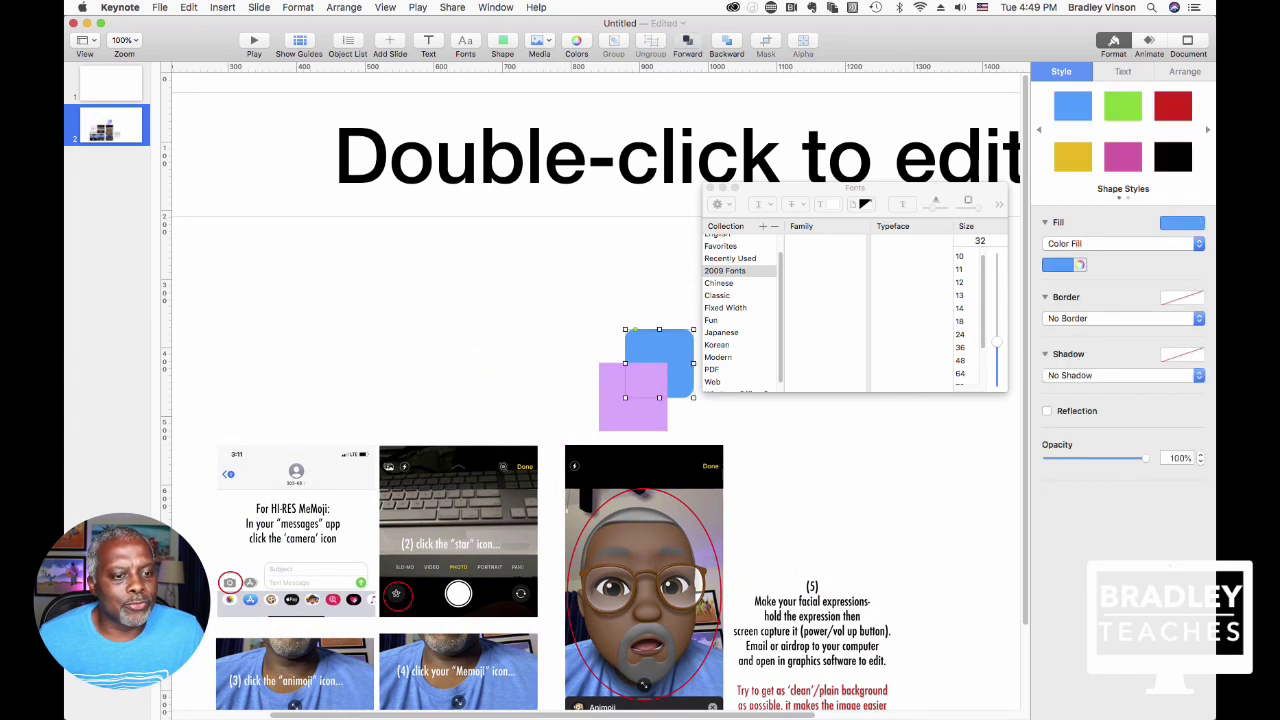
{"action": "left_click_drag", "start_coordinate": [659, 363], "coordinate": [694, 626]}
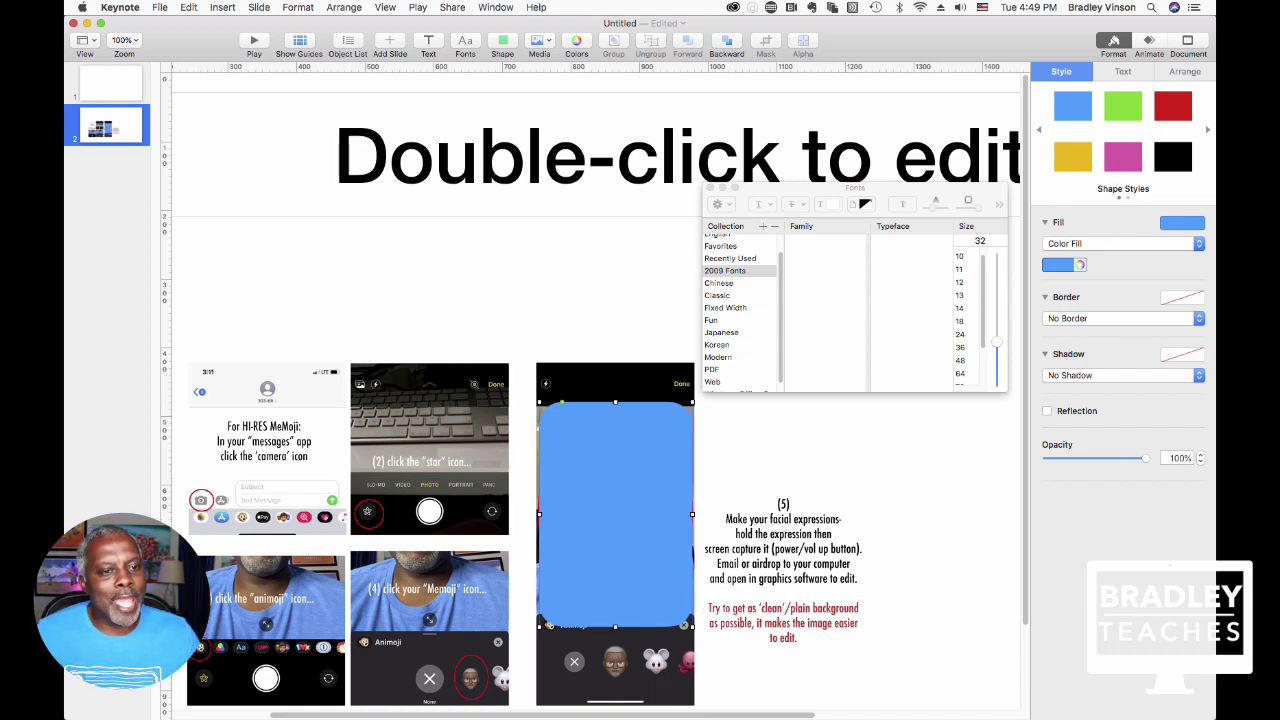
Mask the Memoji screenshots with the blue square, then undo back to the unmasked images.
{"action": "left_click_drag", "start_coordinate": [523, 292], "coordinate": [600, 452]}
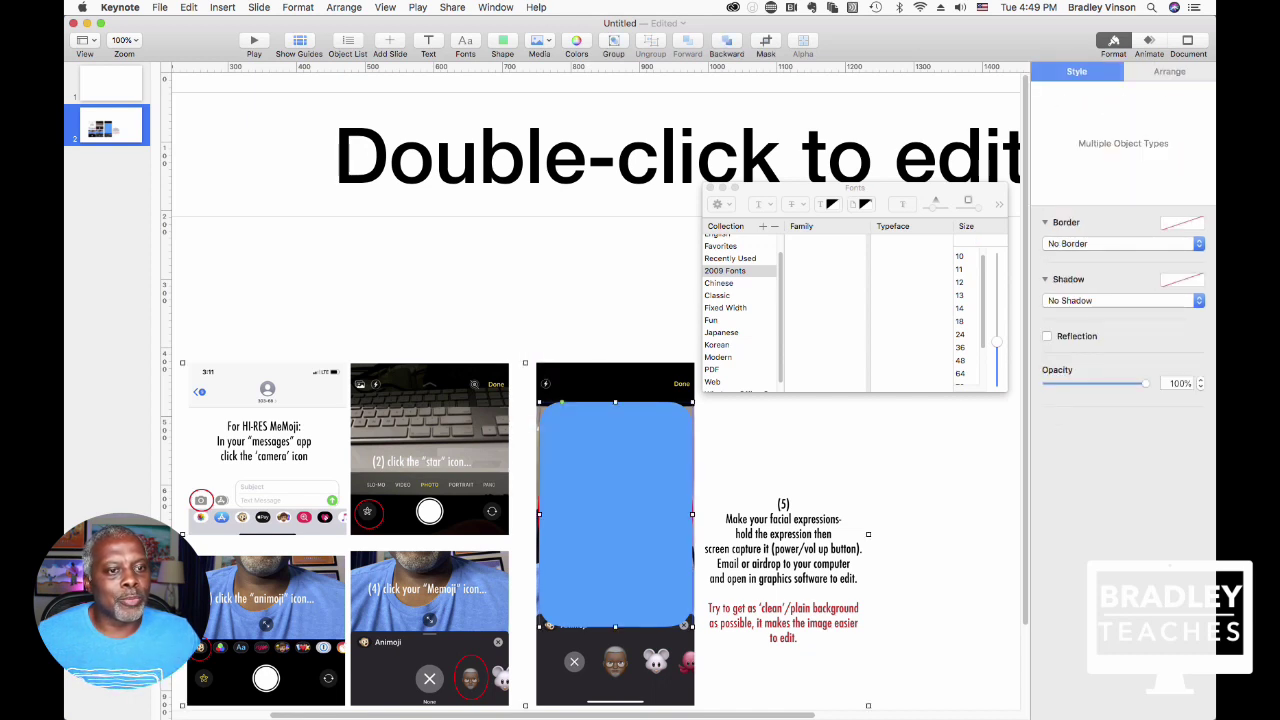
{"action": "left_click", "coordinate": [766, 42]}
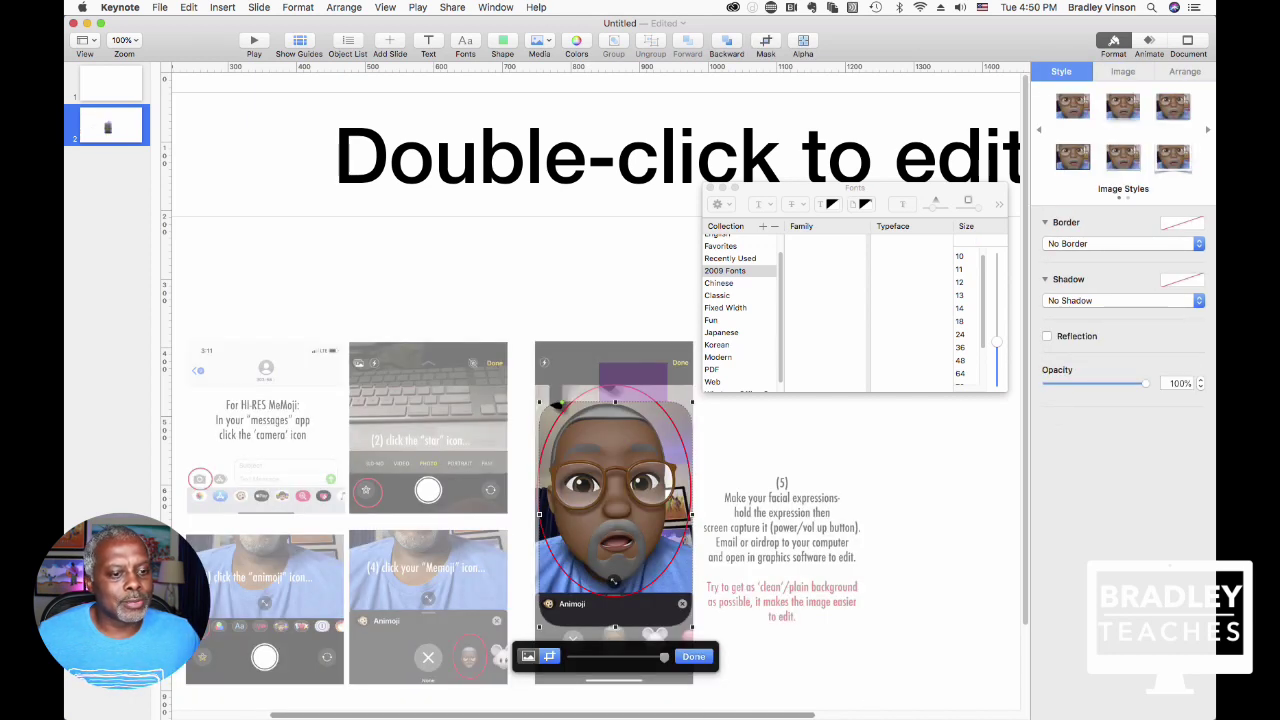
{"action": "key", "text": "Return"}
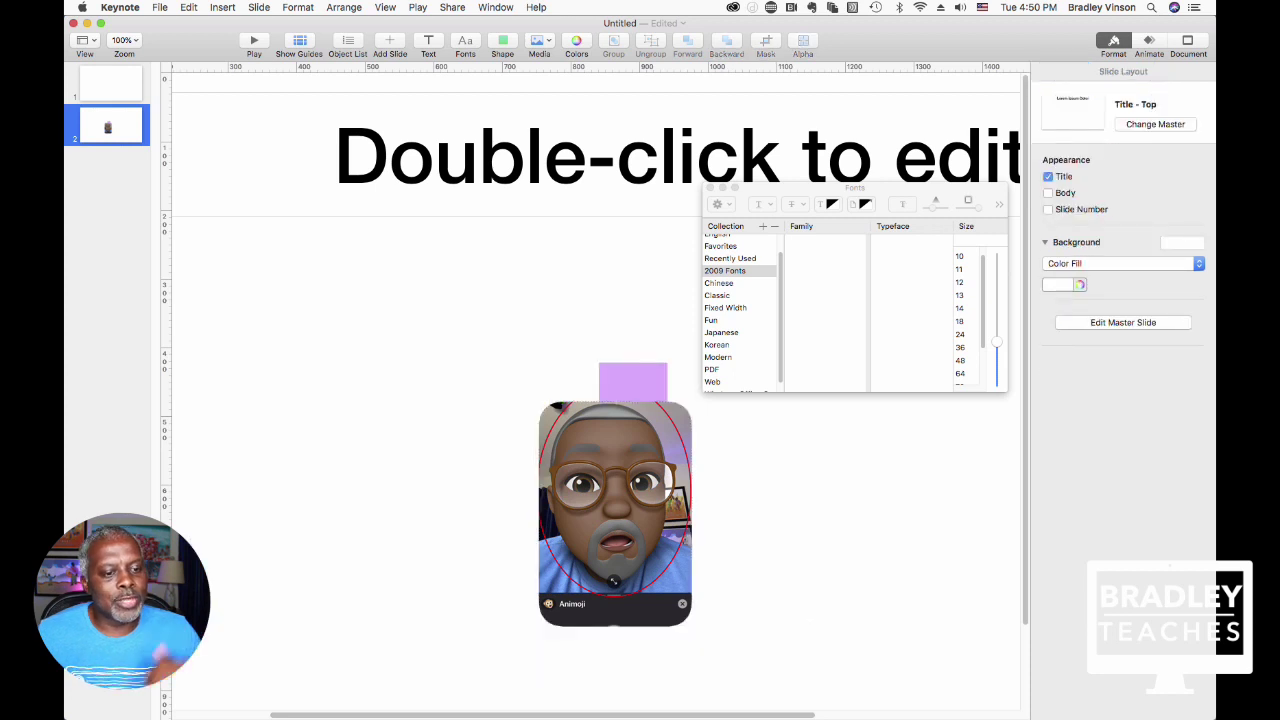
{"action": "left_click_drag", "start_coordinate": [614, 580], "coordinate": [432, 456]}
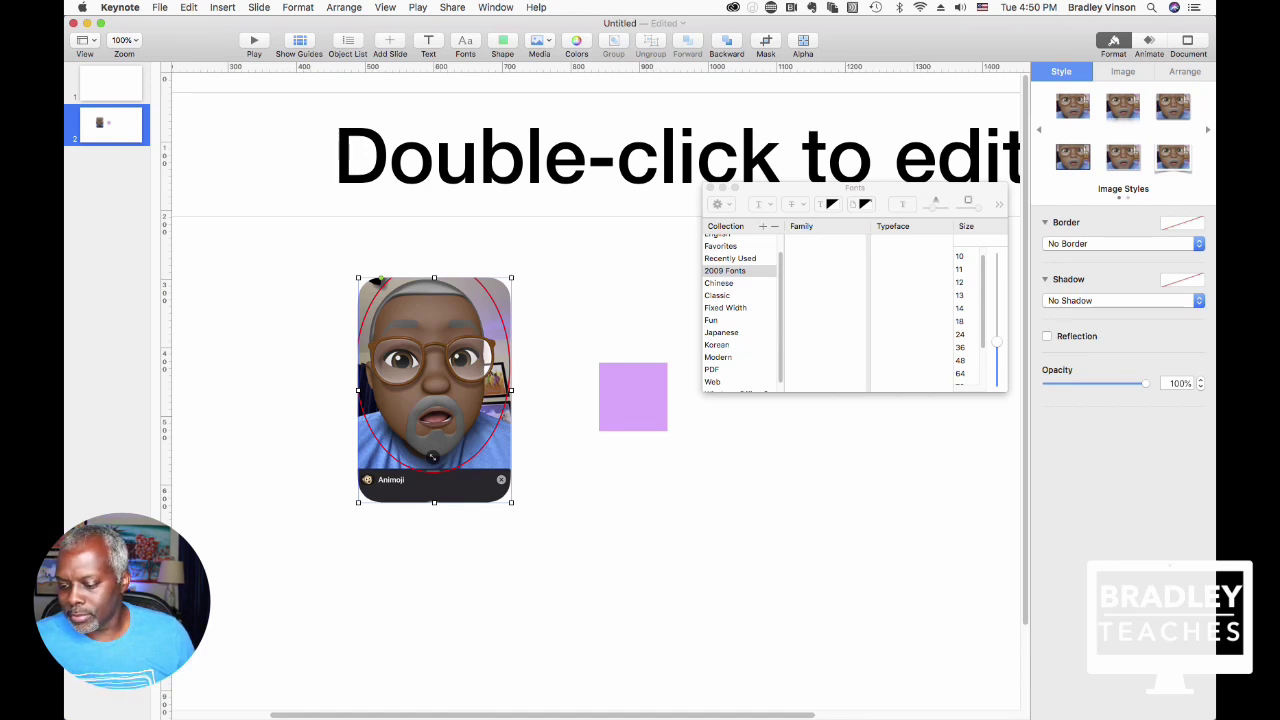
{"action": "key", "text": "super+z"}
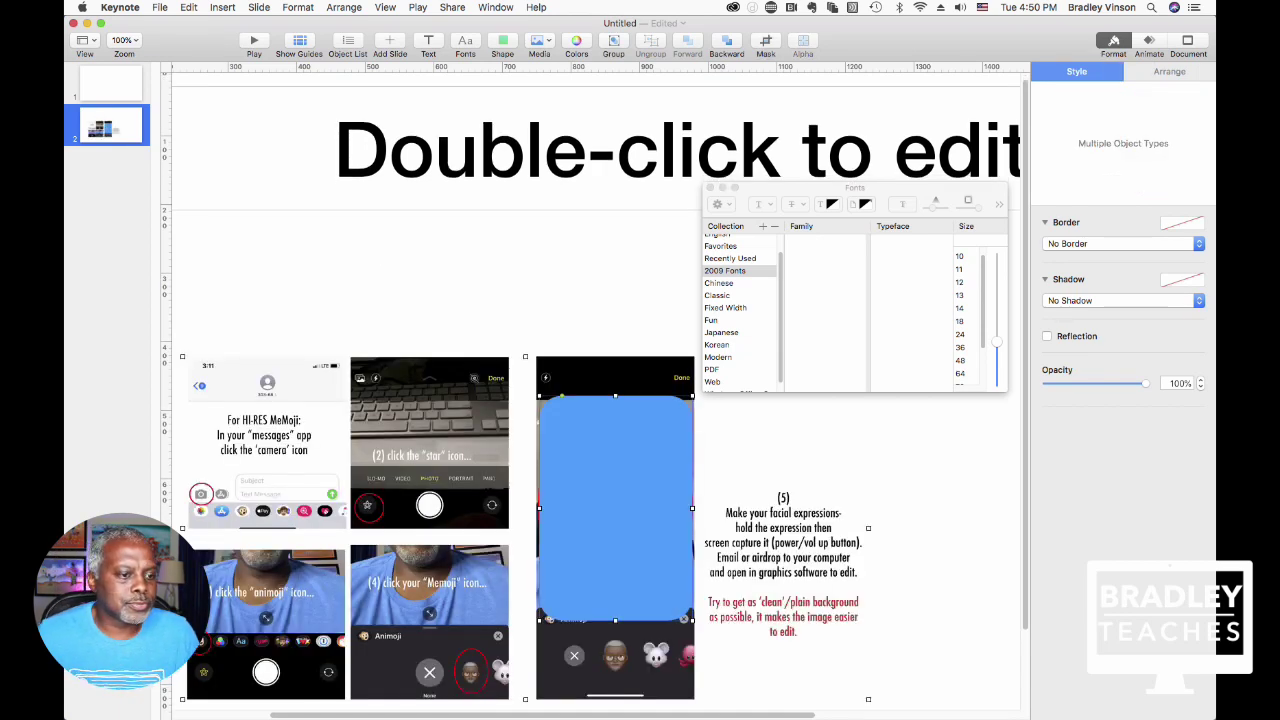
Delete the blue rectangle from the slide.
{"action": "left_click", "coordinate": [800, 280]}
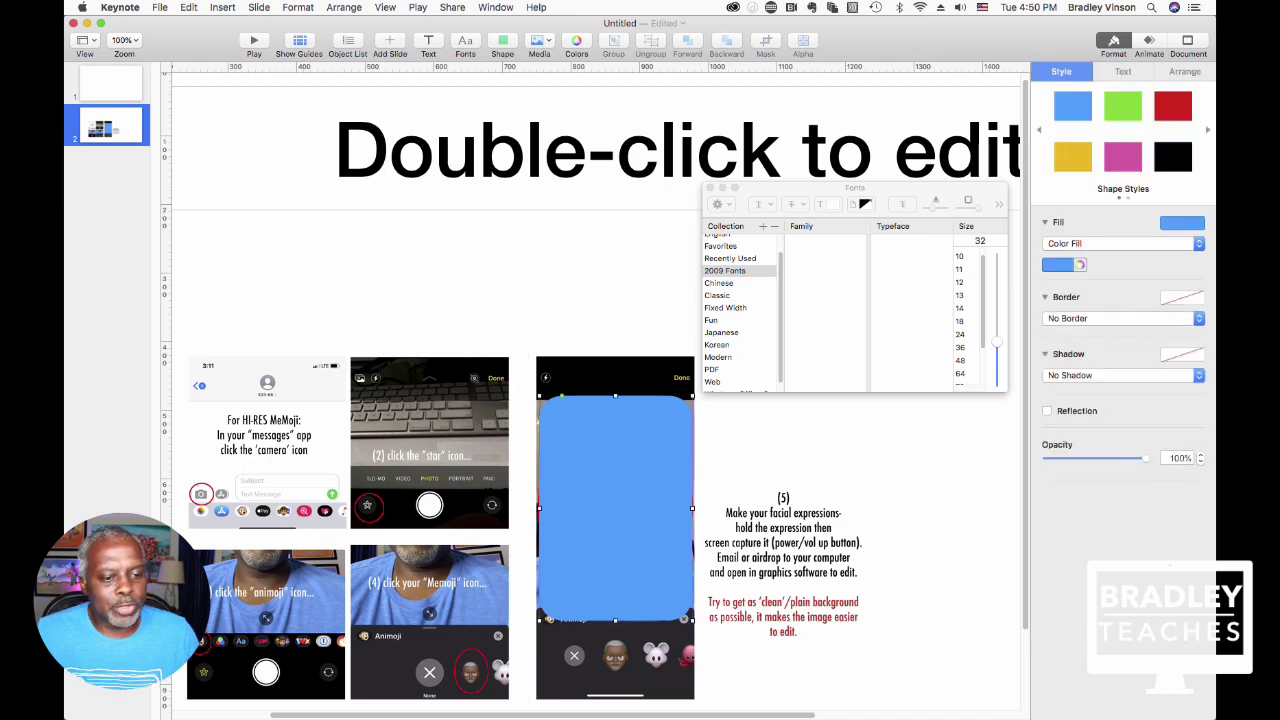
{"action": "left_click", "coordinate": [615, 507]}
{"action": "key", "text": "Delete"}
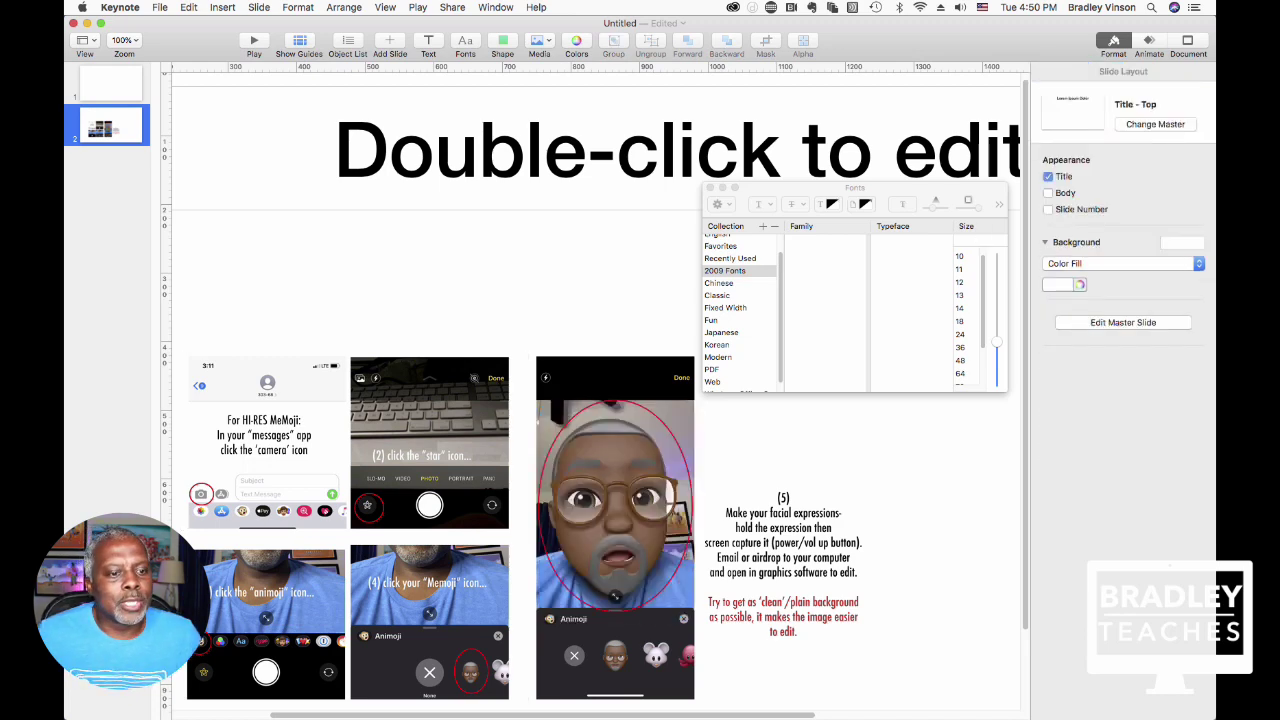
Make the screenshot's black top band transparent with Instant Alpha, then delete everything on the slide.
{"action": "left_click_drag", "start_coordinate": [615, 500], "coordinate": [589, 377]}
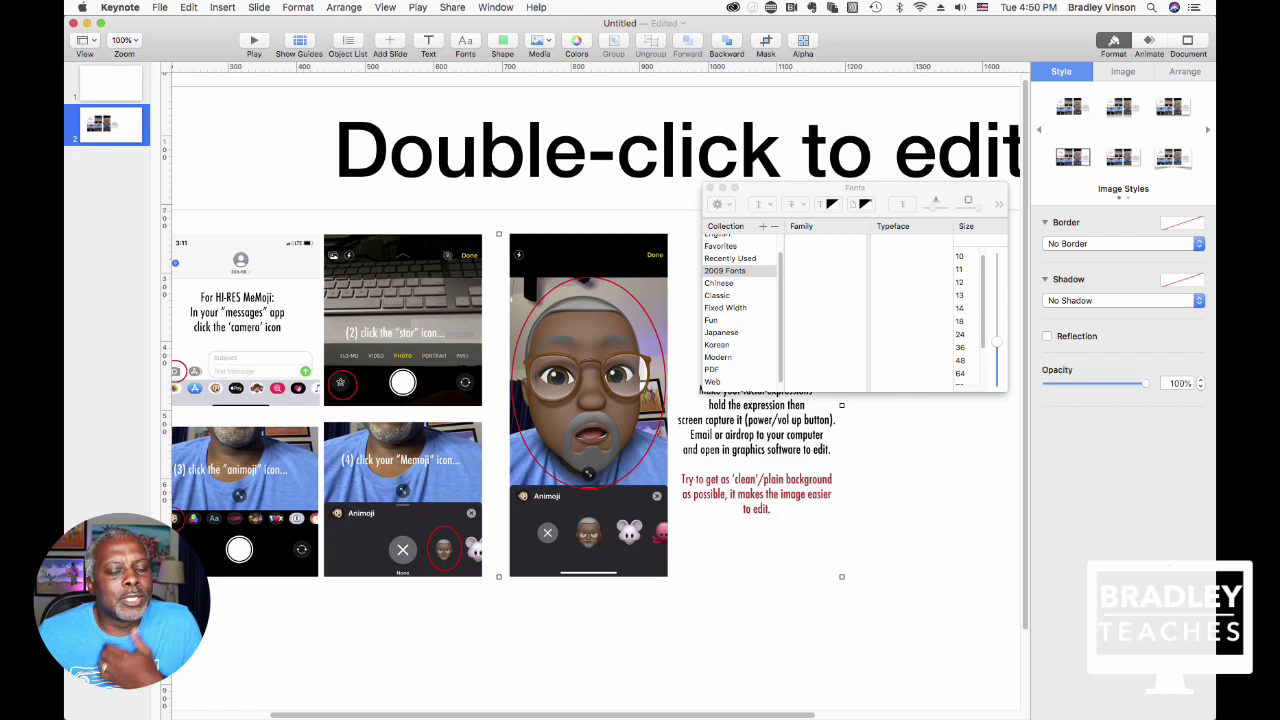
{"action": "left_click", "coordinate": [803, 42]}
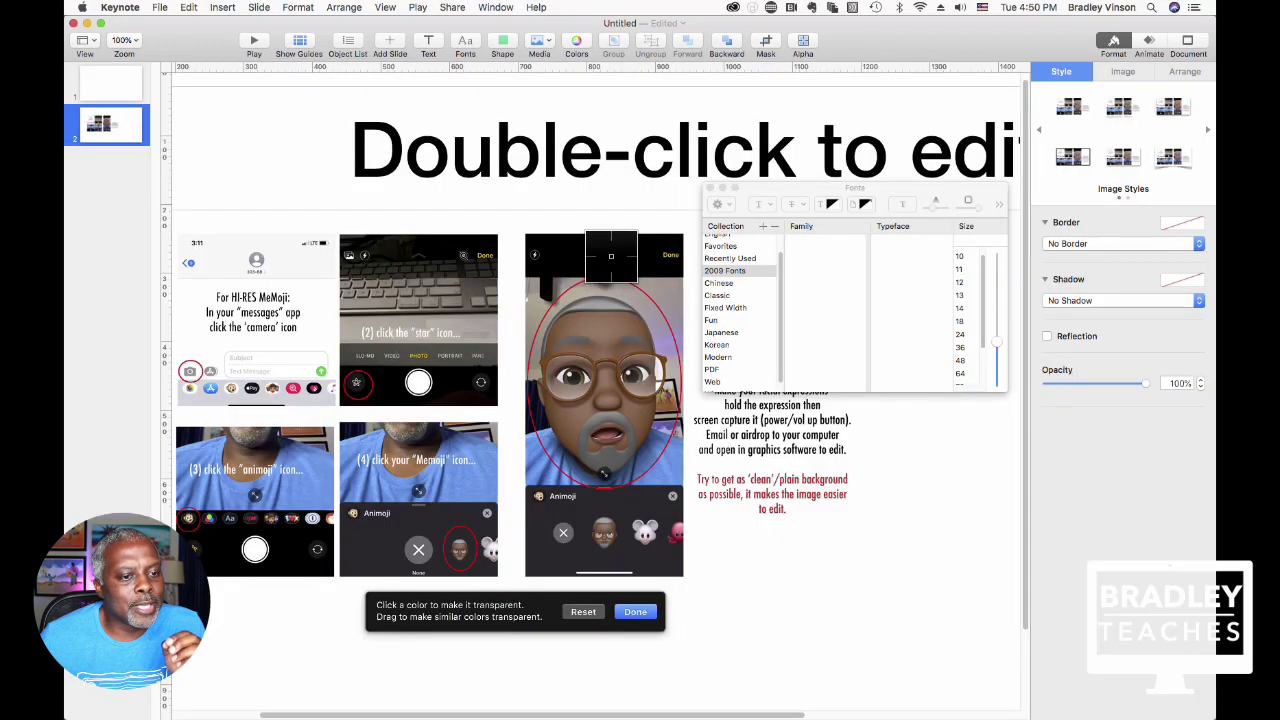
{"action": "left_click", "coordinate": [611, 256]}
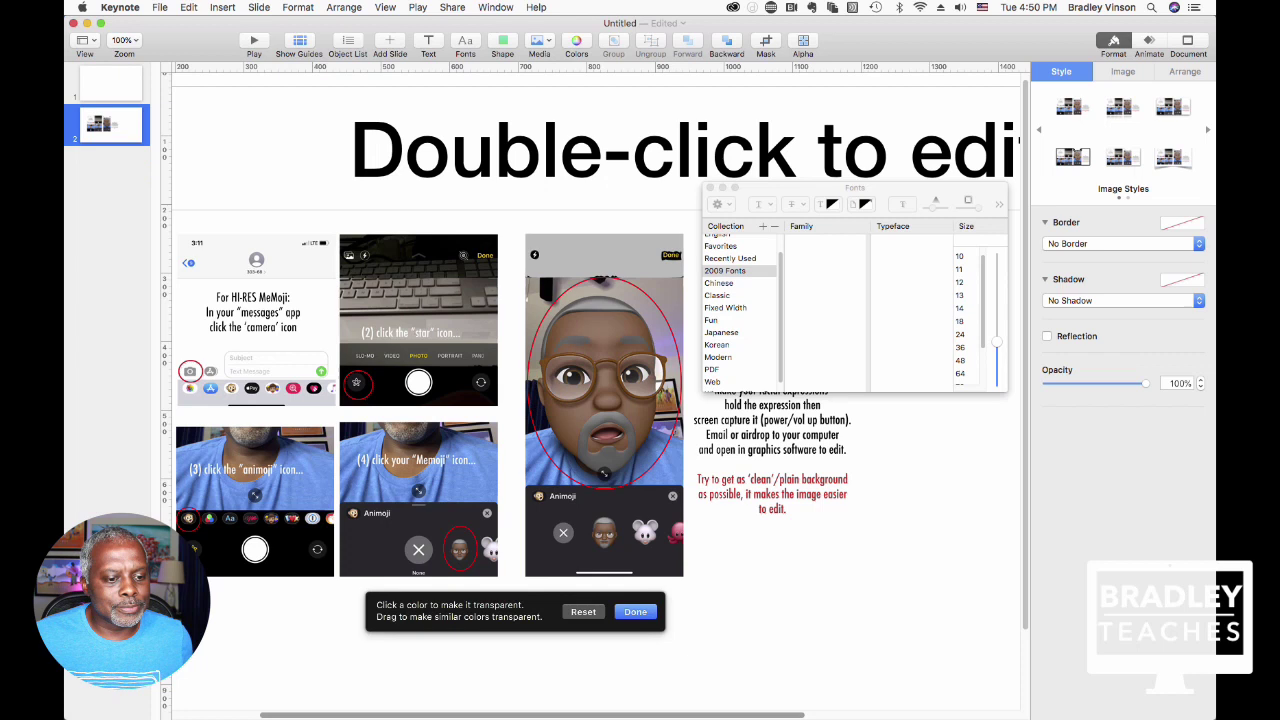
{"action": "left_click", "coordinate": [604, 256]}
{"action": "key", "text": "Return"}
{"action": "left_click_drag", "start_coordinate": [807, 637], "coordinate": [318, 96]}
{"action": "key", "text": "Delete"}
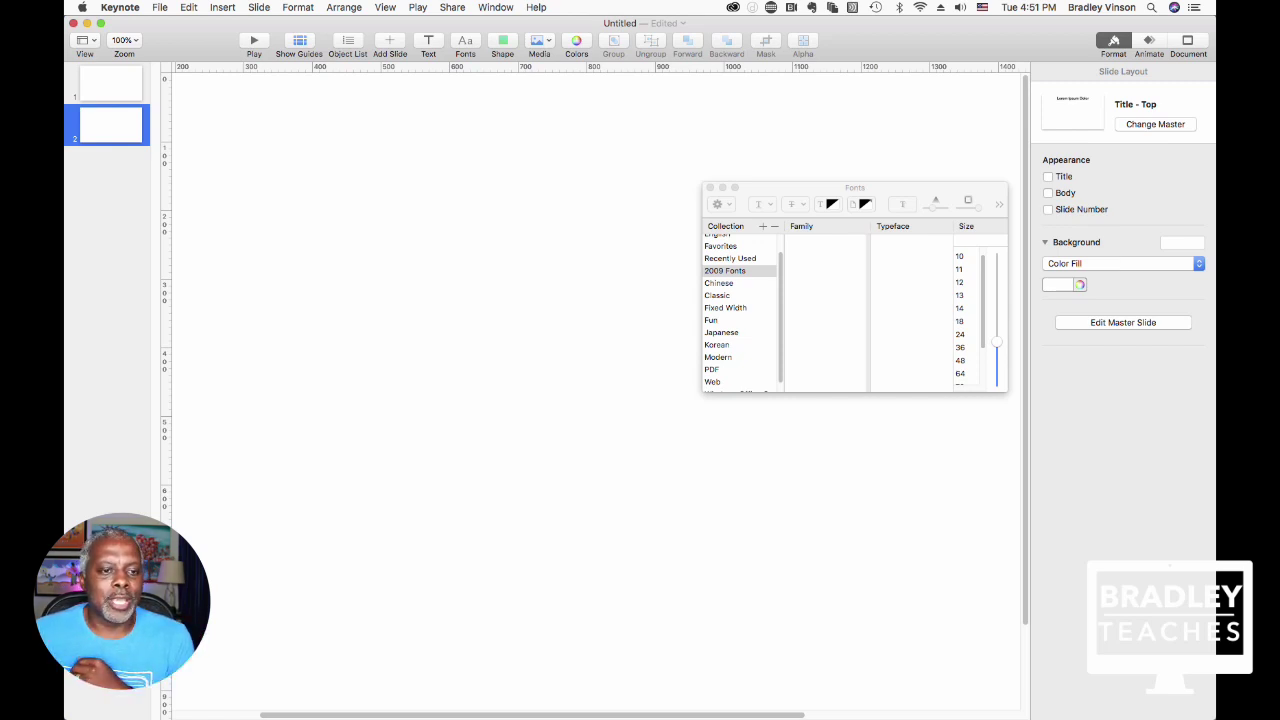
Close the Fonts window with its red close button.
{"action": "left_click", "coordinate": [710, 187]}
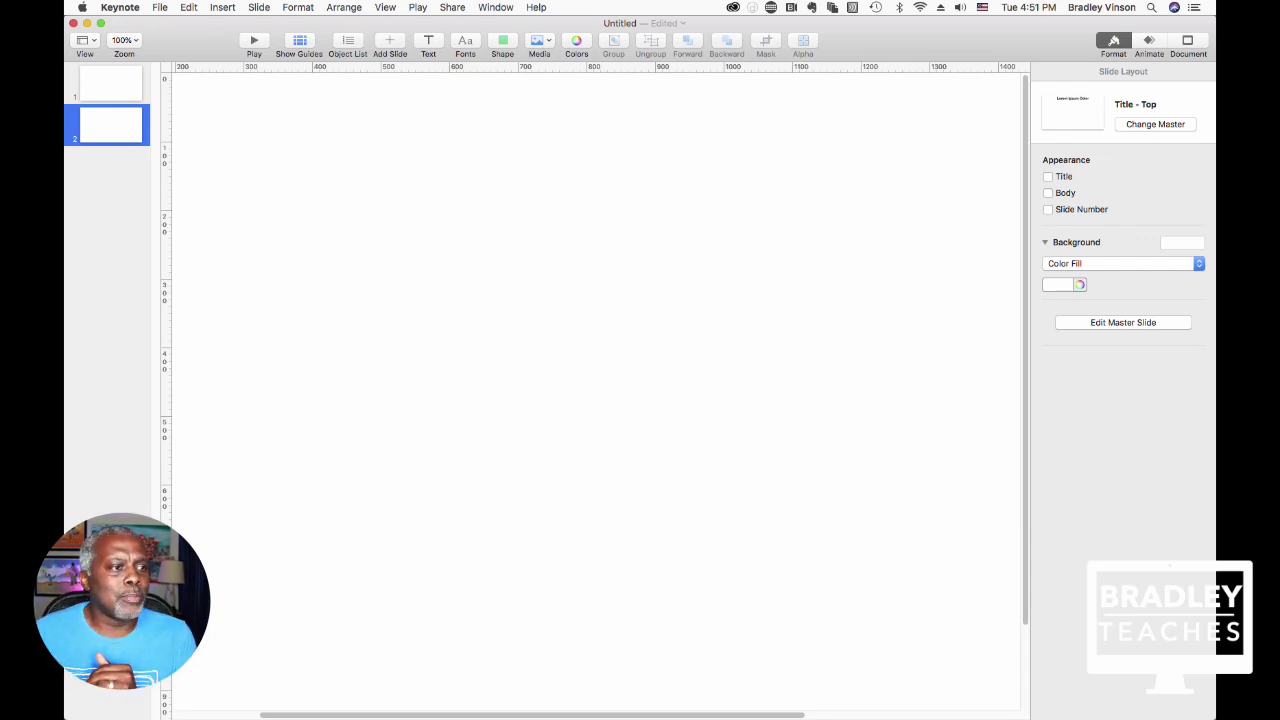
Zoom to 50% and stretch a blue square into a wide bar at the slide's lower-left.
{"action": "left_click", "coordinate": [124, 40]}
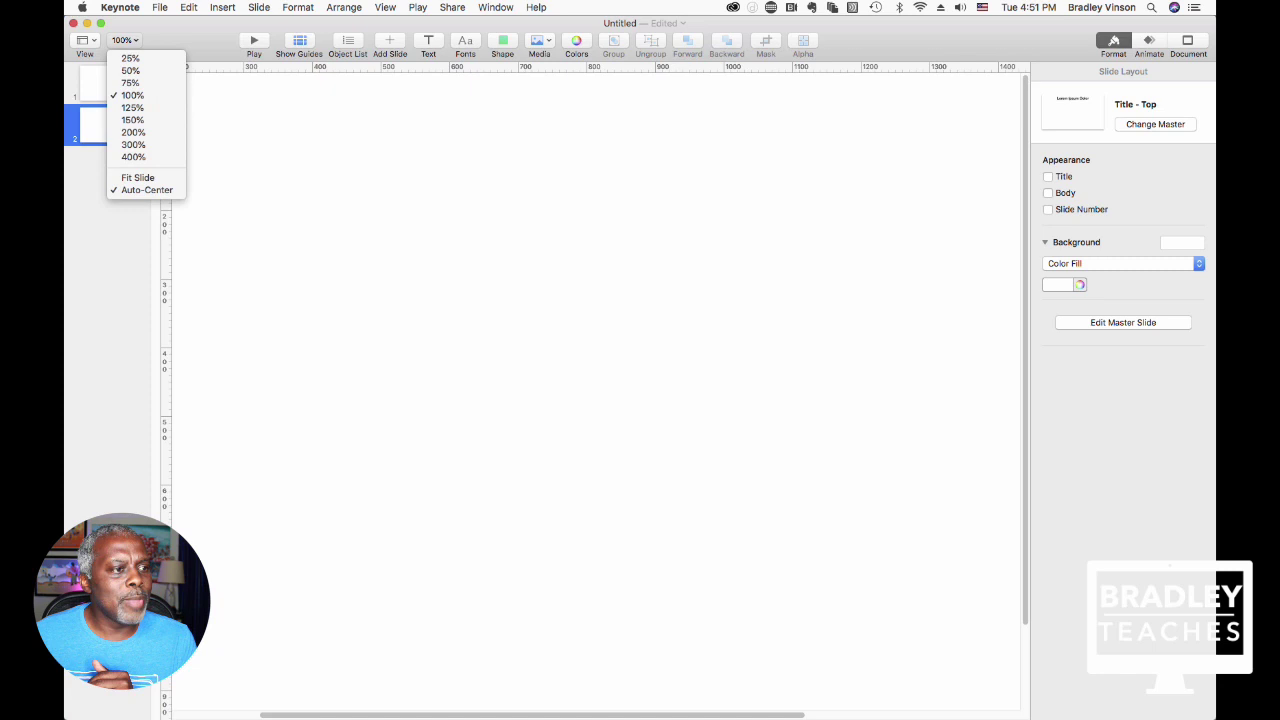
{"action": "left_click", "coordinate": [126, 70]}
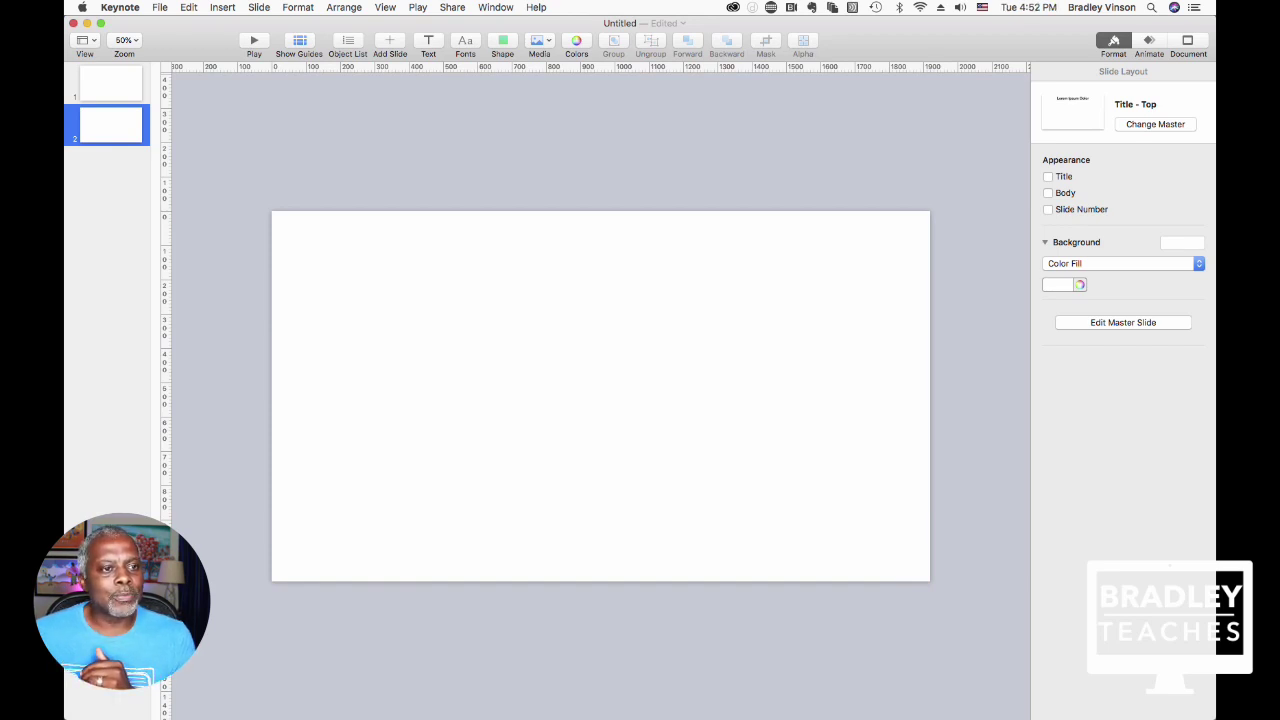
{"action": "left_click", "coordinate": [502, 44]}
{"action": "left_click", "coordinate": [488, 149]}
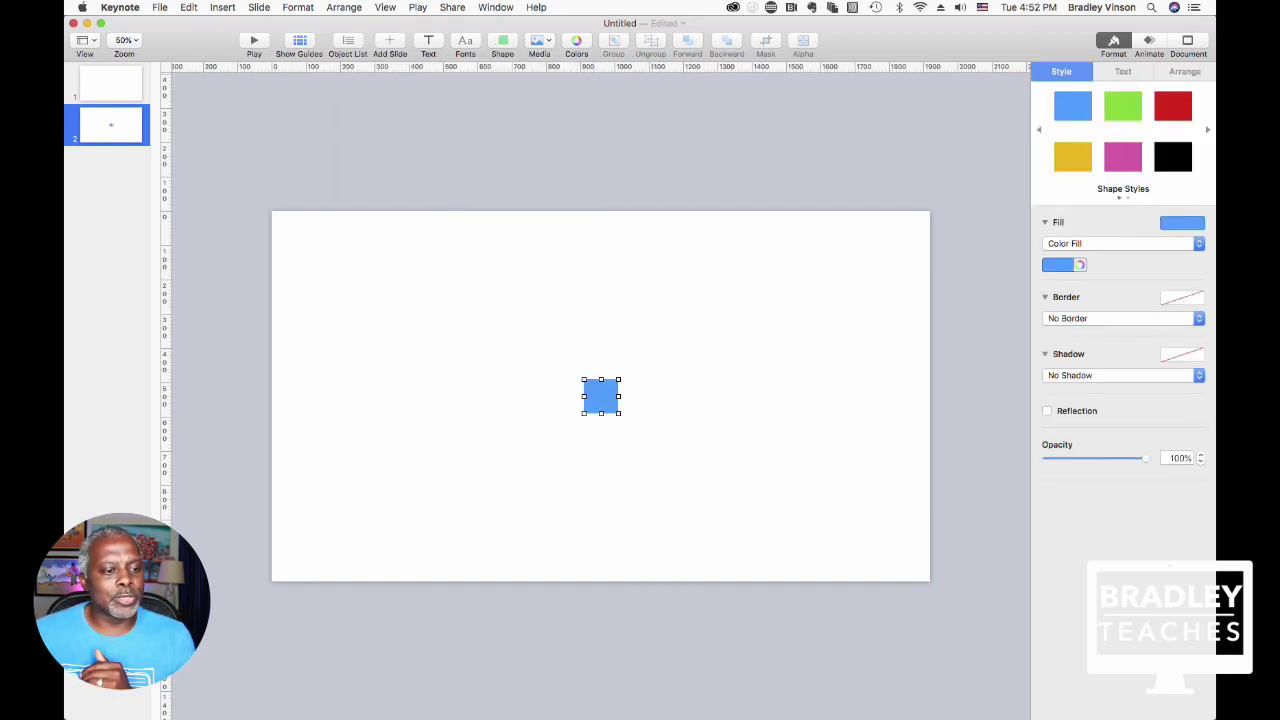
{"action": "left_click_drag", "start_coordinate": [601, 396], "coordinate": [306, 519]}
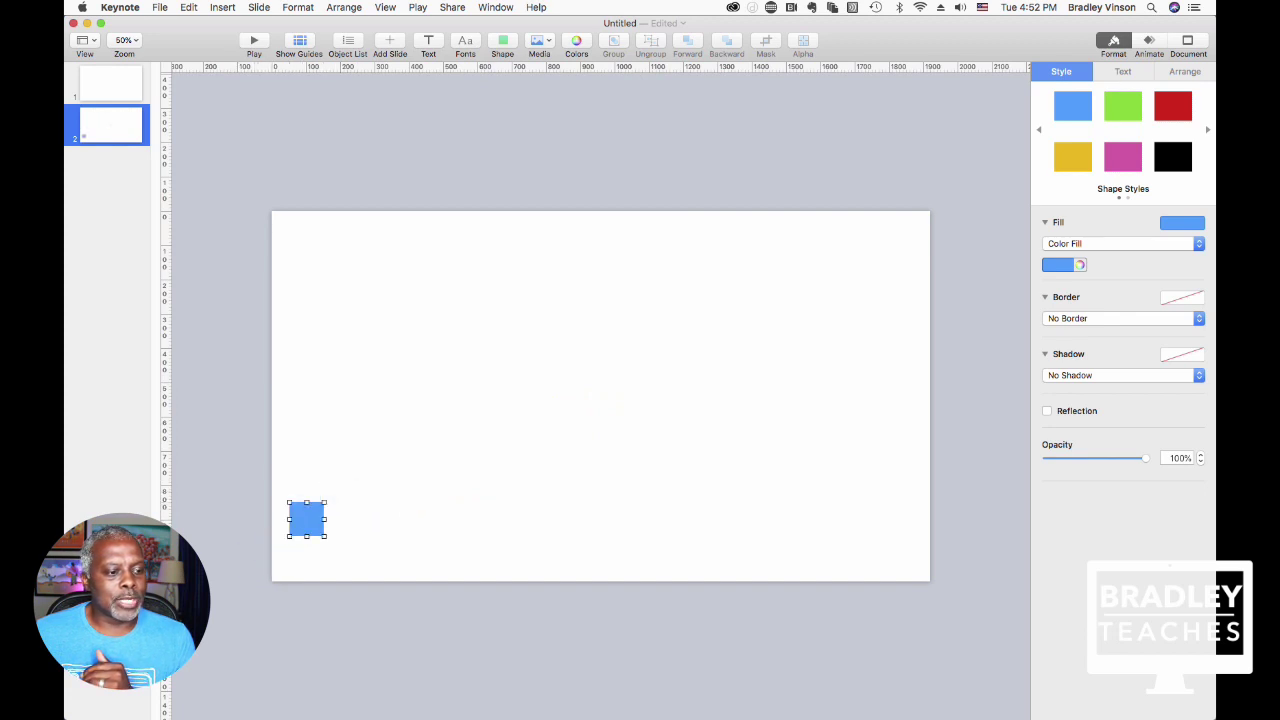
{"action": "left_click_drag", "start_coordinate": [382, 519], "coordinate": [471, 540]}
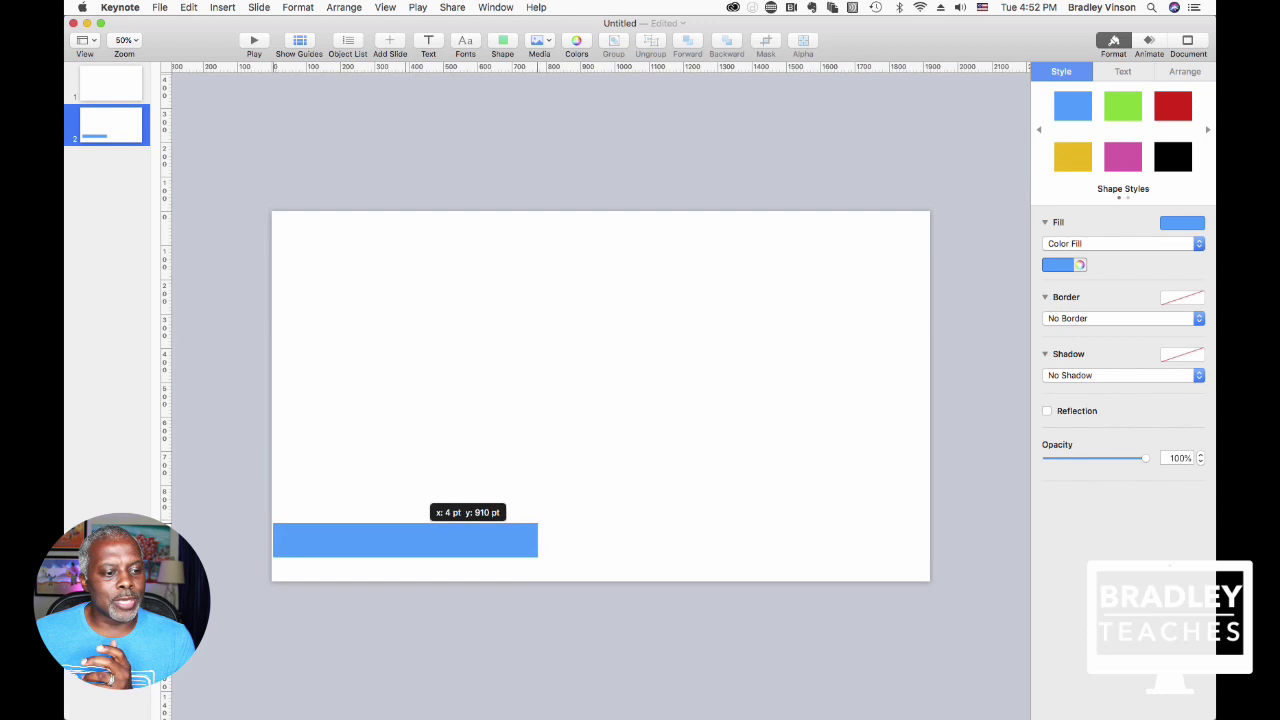
{"action": "key", "text": "Escape"}
Add a text box inside the bar reading 'BV'.
{"action": "left_click", "coordinate": [428, 45]}
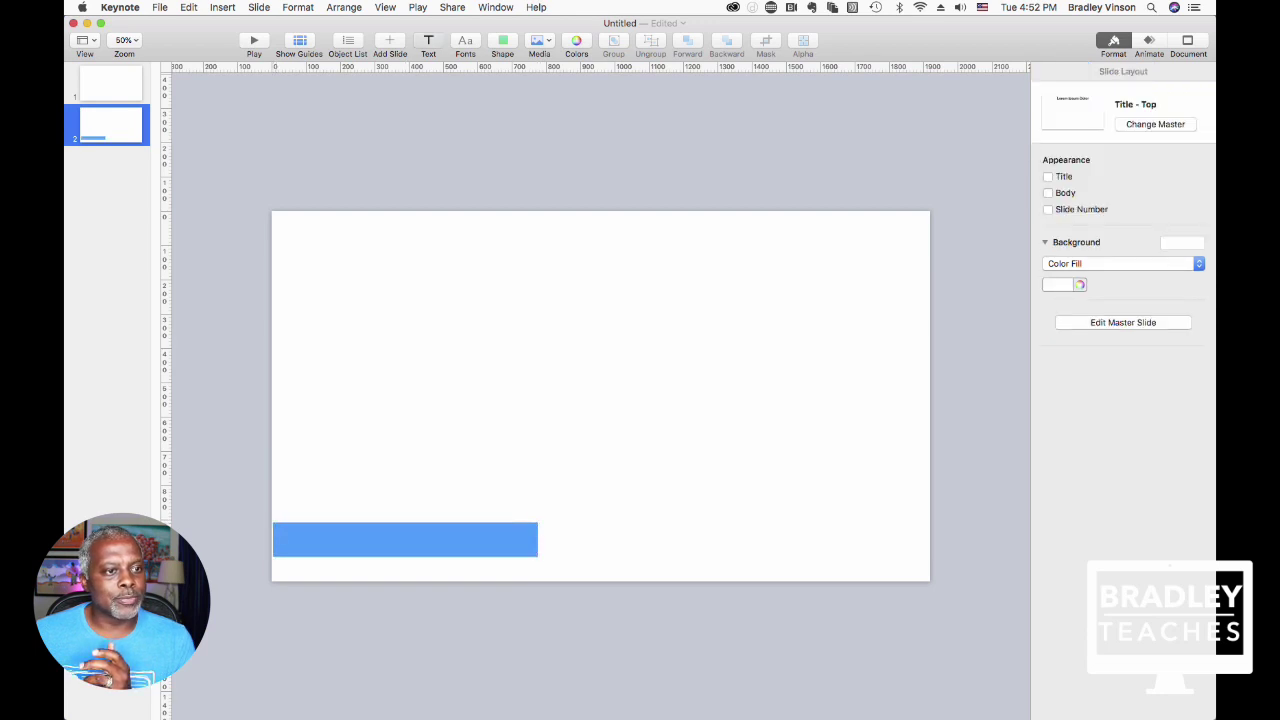
{"action": "left_click_drag", "start_coordinate": [600, 396], "coordinate": [290, 541]}
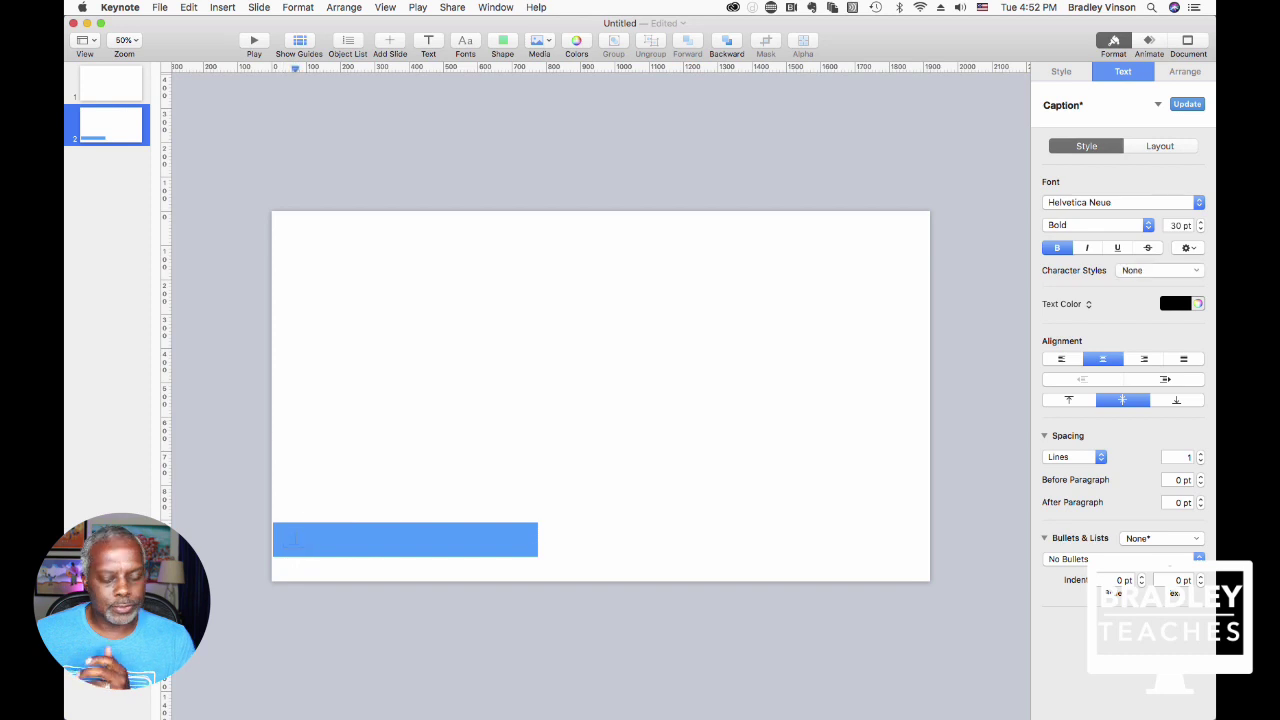
{"action": "type", "text": "BV"}
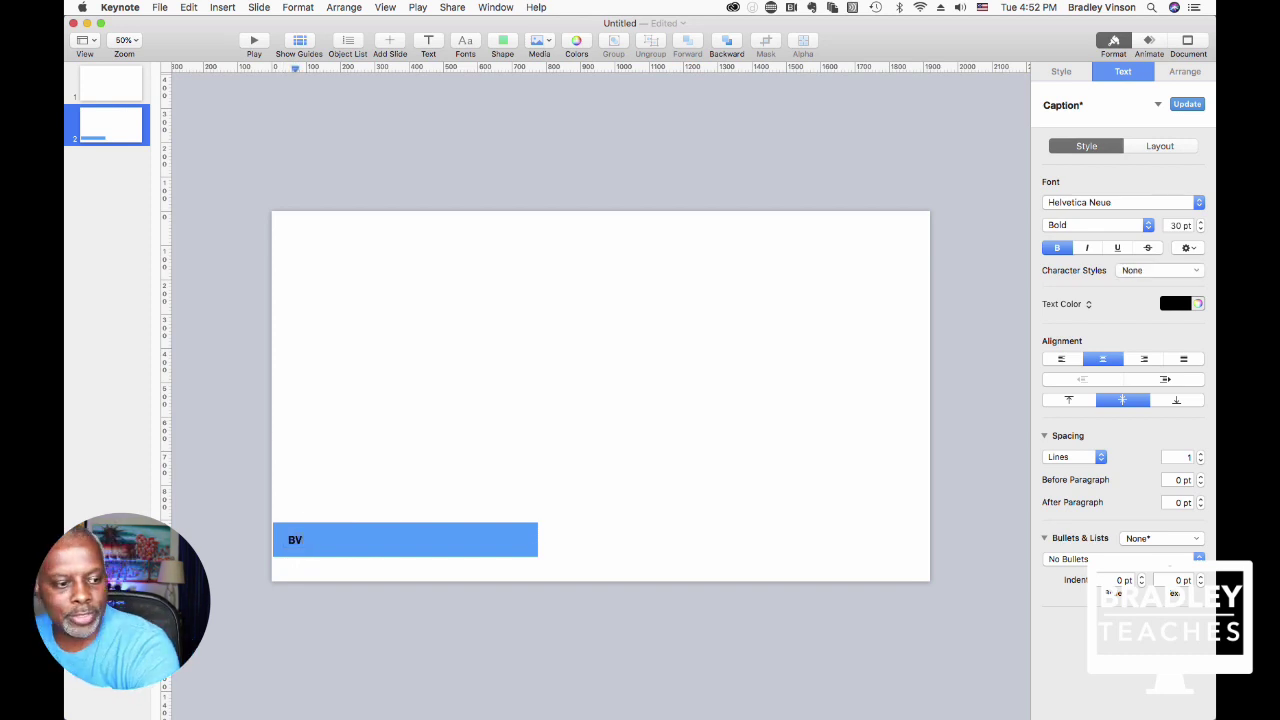
{"action": "key", "text": "Escape"}
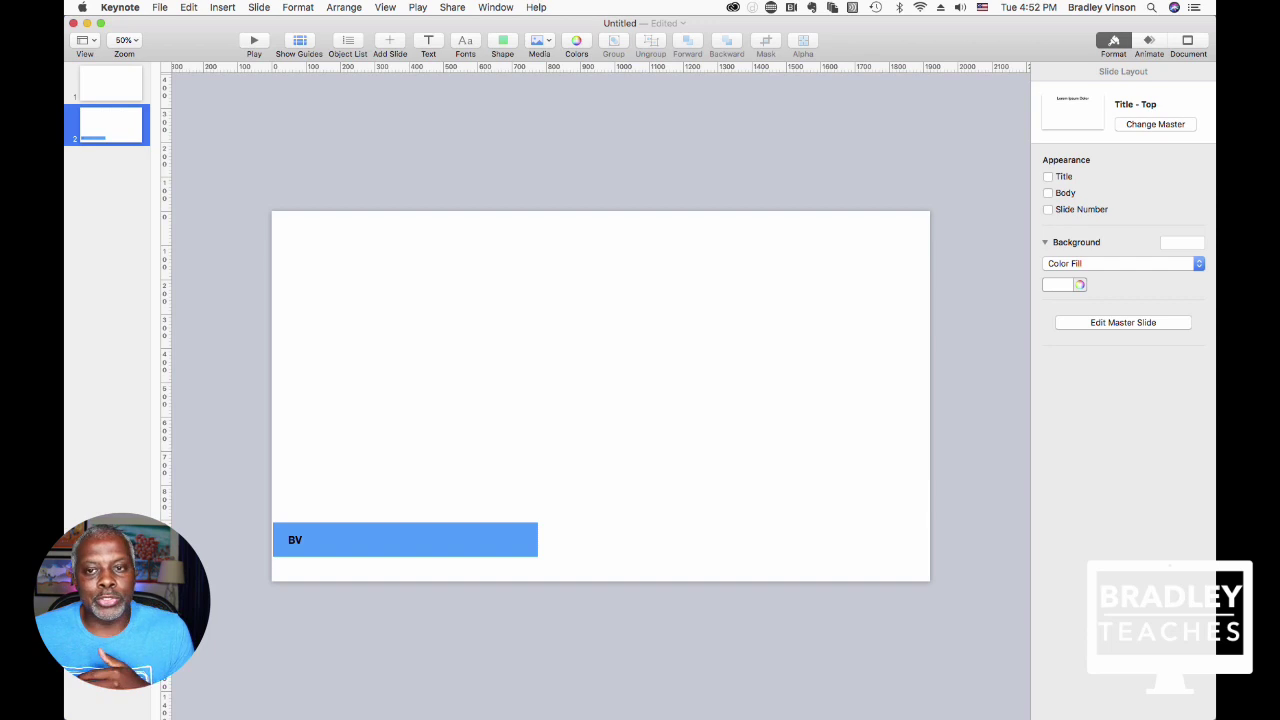
Set a custom slide size of 400 × 200 in the Document settings.
{"action": "left_click", "coordinate": [1188, 45]}
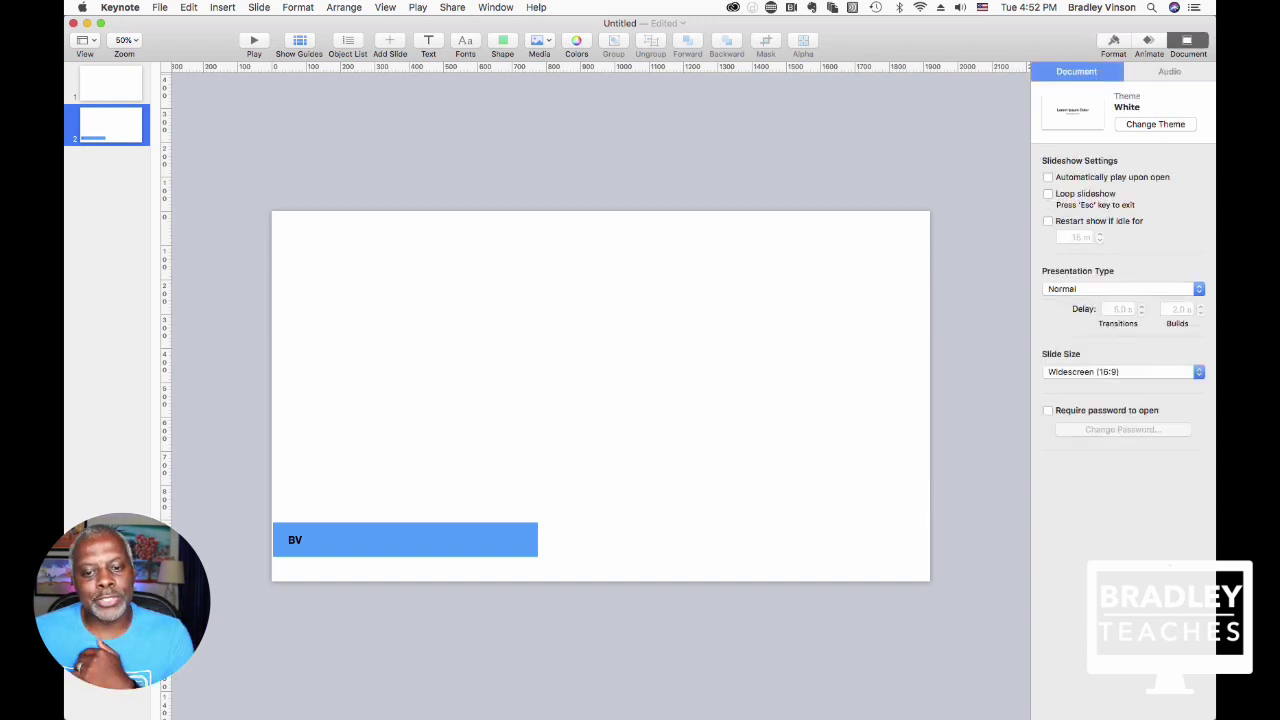
{"action": "left_click", "coordinate": [1122, 371]}
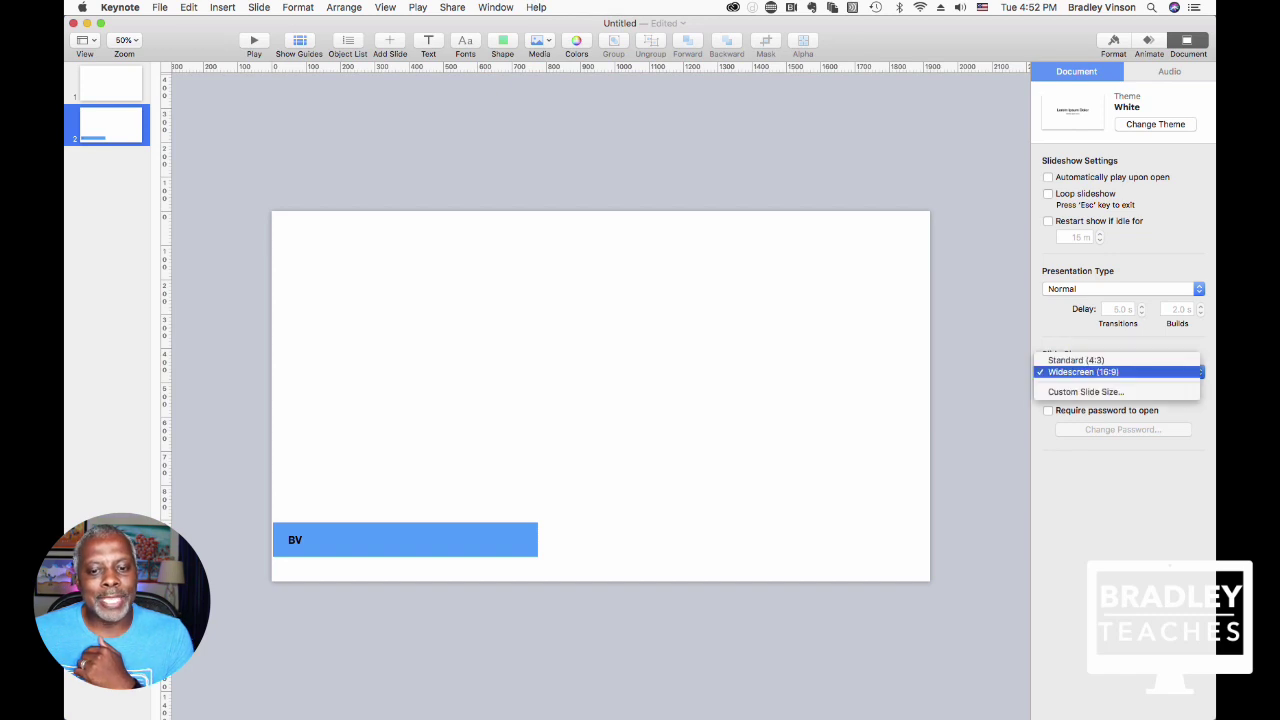
{"action": "left_click", "coordinate": [1085, 391]}
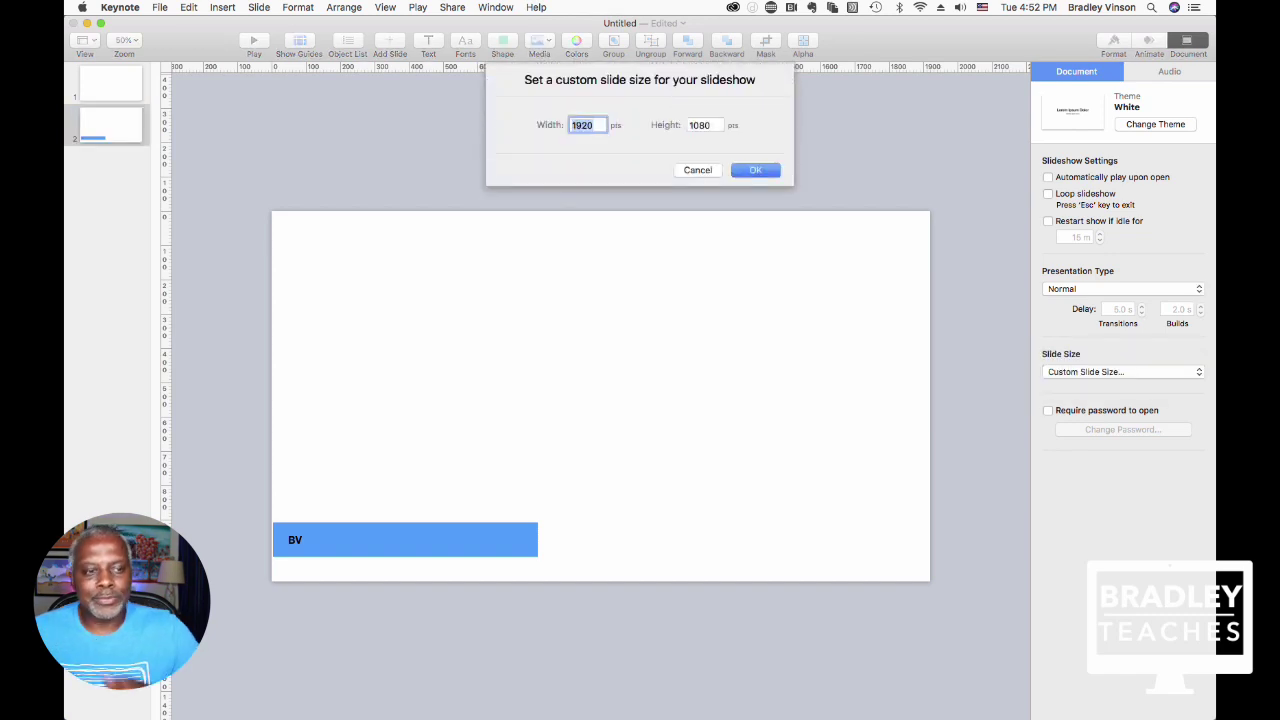
{"action": "type", "text": "400"}
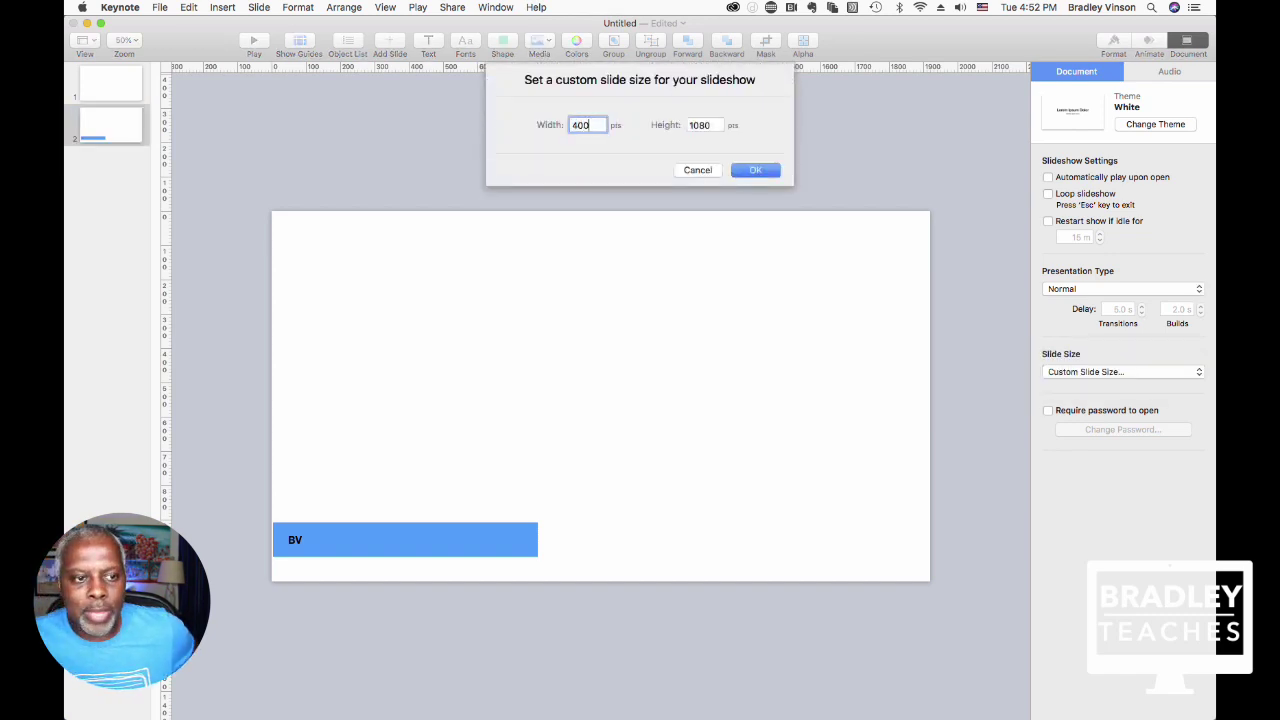
{"action": "key", "text": "Tab"}
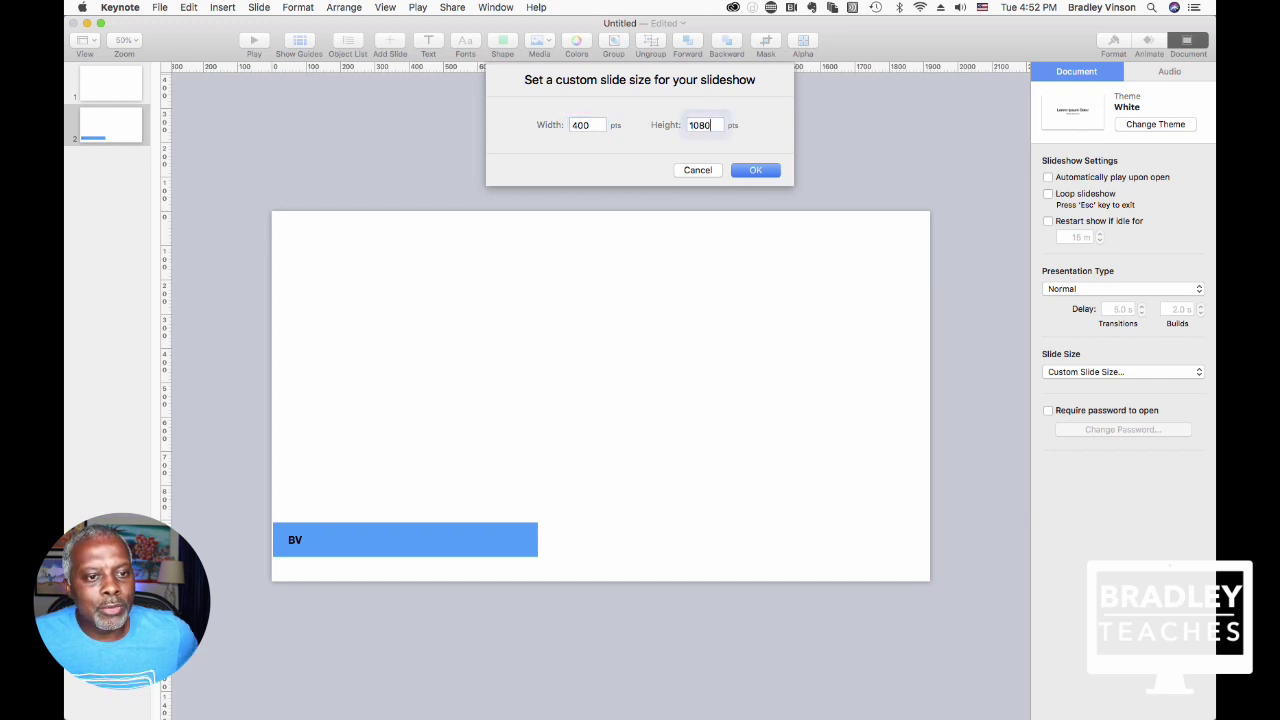
{"action": "type", "text": "2"}
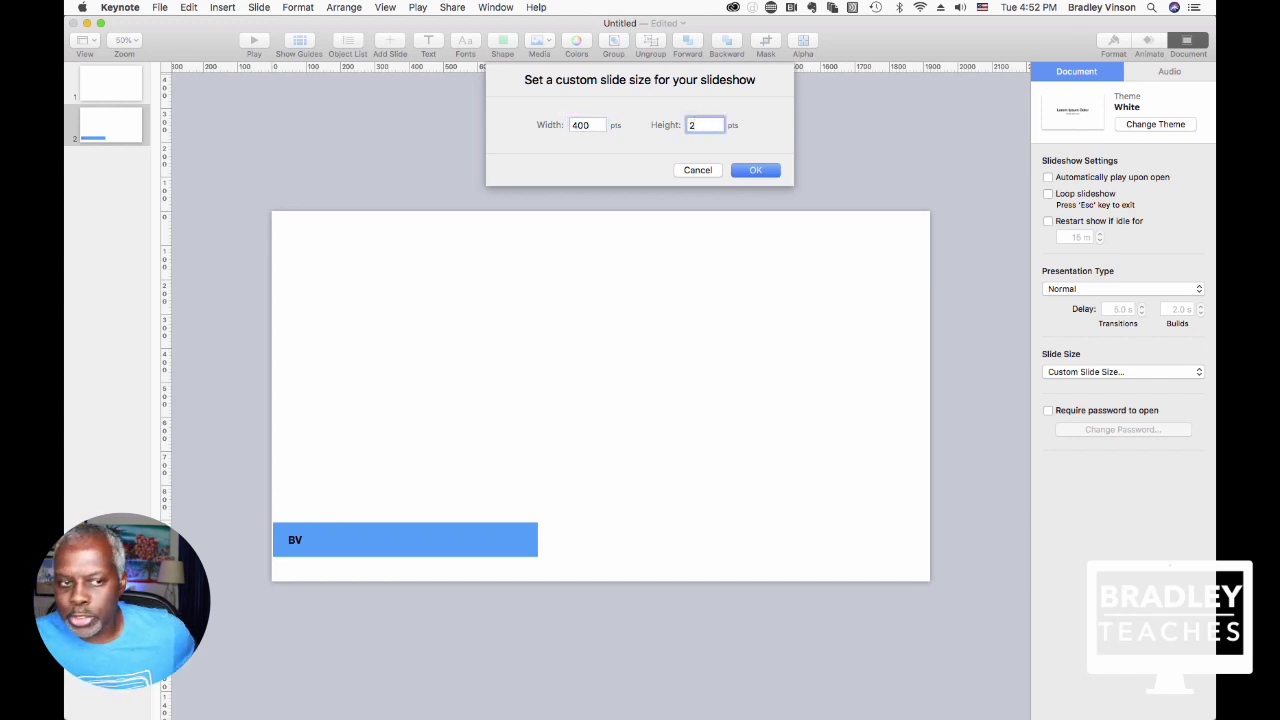
{"action": "type", "text": "00"}
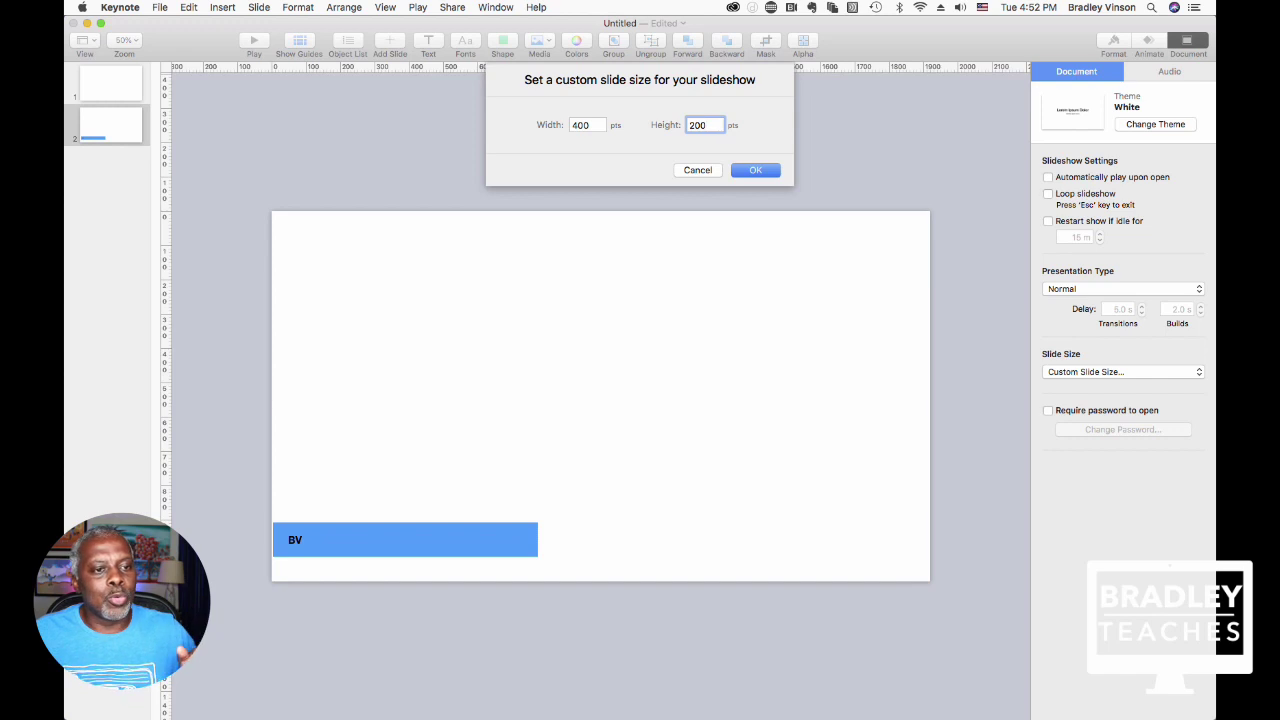
{"action": "key", "text": "Return"}
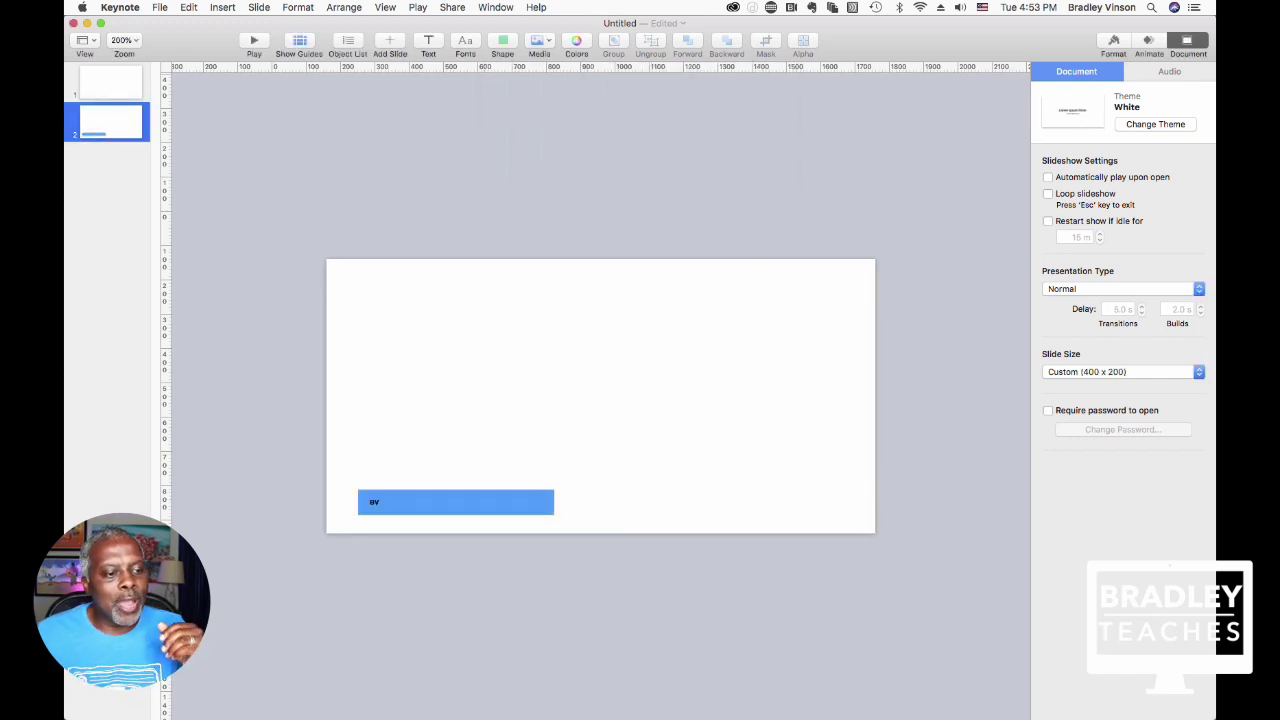
Adjust the blue bar's top and bottom edges to fit the smaller slide.
{"action": "left_click_drag", "start_coordinate": [343, 479], "coordinate": [740, 502]}
{"action": "left_click_drag", "start_coordinate": [549, 490], "coordinate": [549, 445]}
{"action": "left_click_drag", "start_coordinate": [549, 515], "coordinate": [549, 500]}
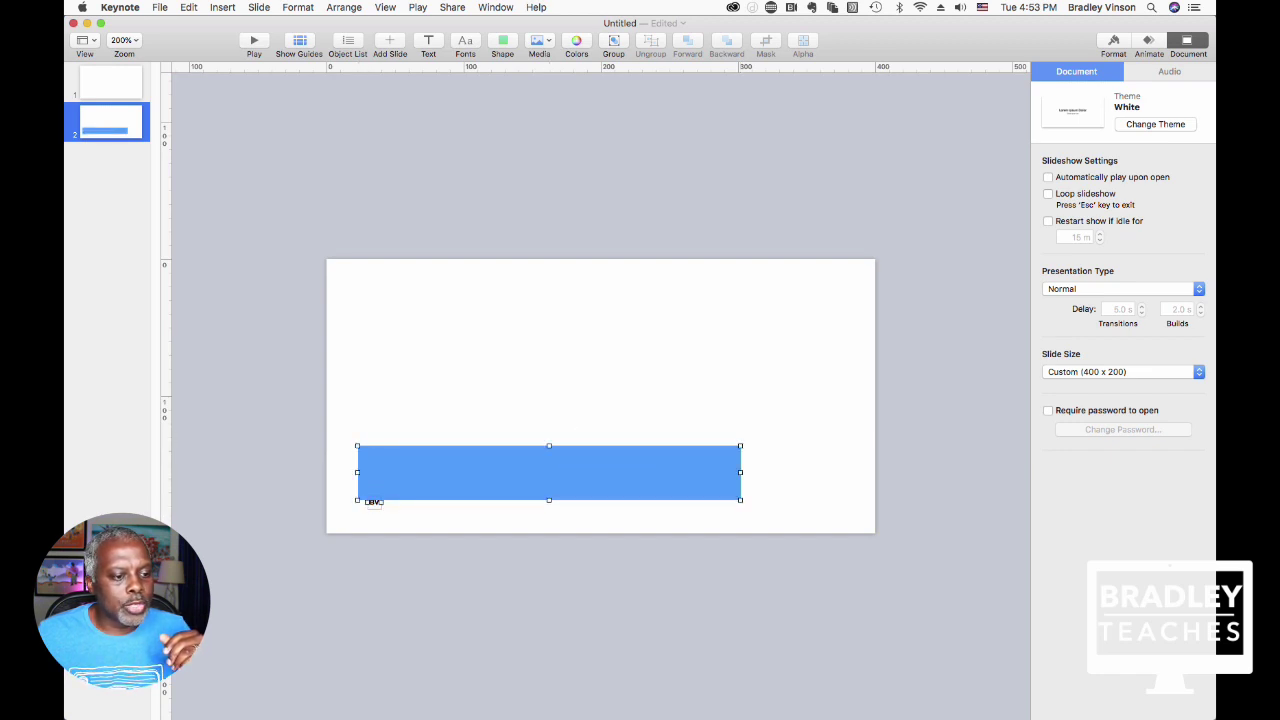
Move the BV text into the bar at 16 pt and place the bar at the lower-left edge.
{"action": "left_click", "coordinate": [374, 502]}
{"action": "left_click_drag", "start_coordinate": [374, 502], "coordinate": [381, 472]}
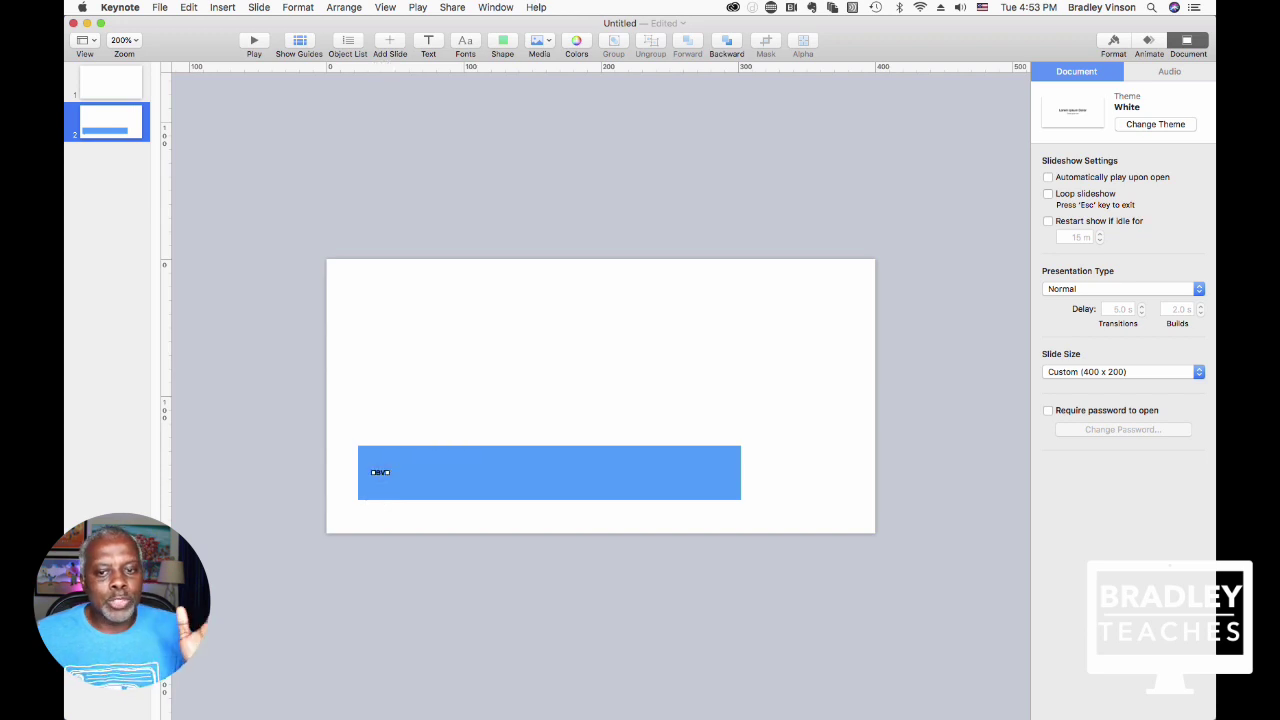
{"action": "double_click", "coordinate": [380, 472]}
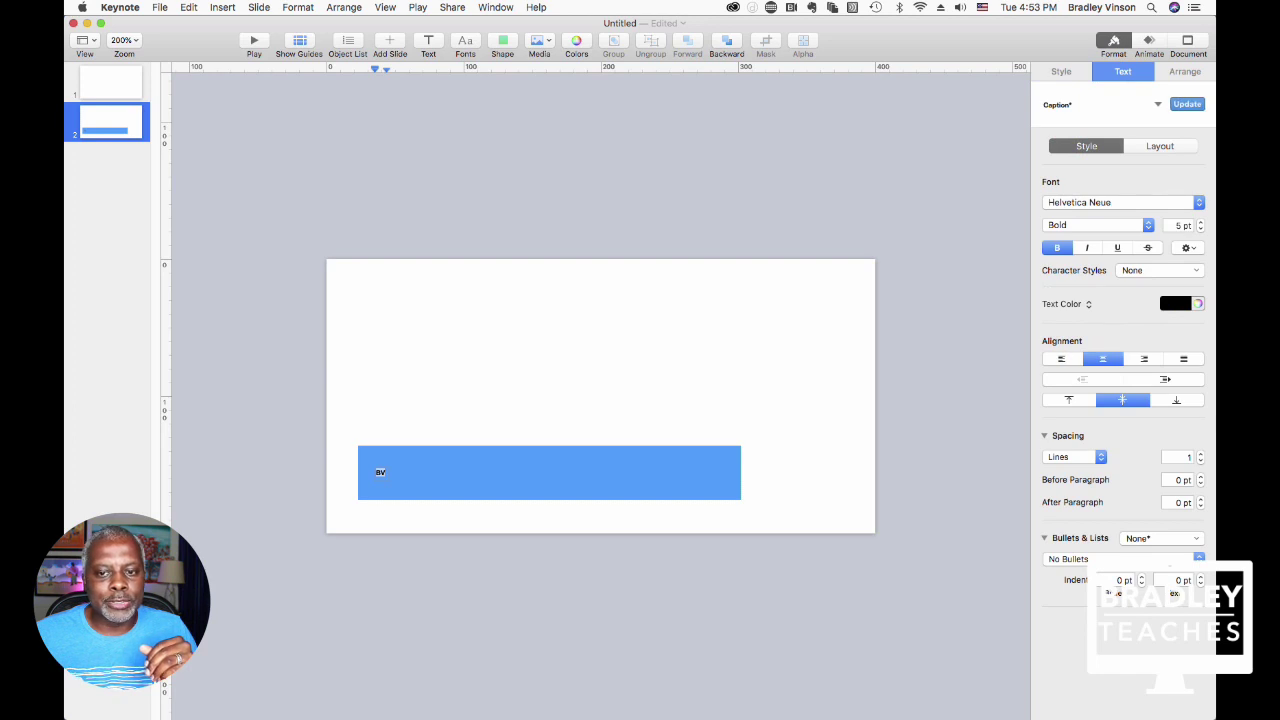
{"action": "left_click_drag", "start_coordinate": [1200, 222], "coordinate": [1200, 222]}
{"action": "key", "text": "Escape"}
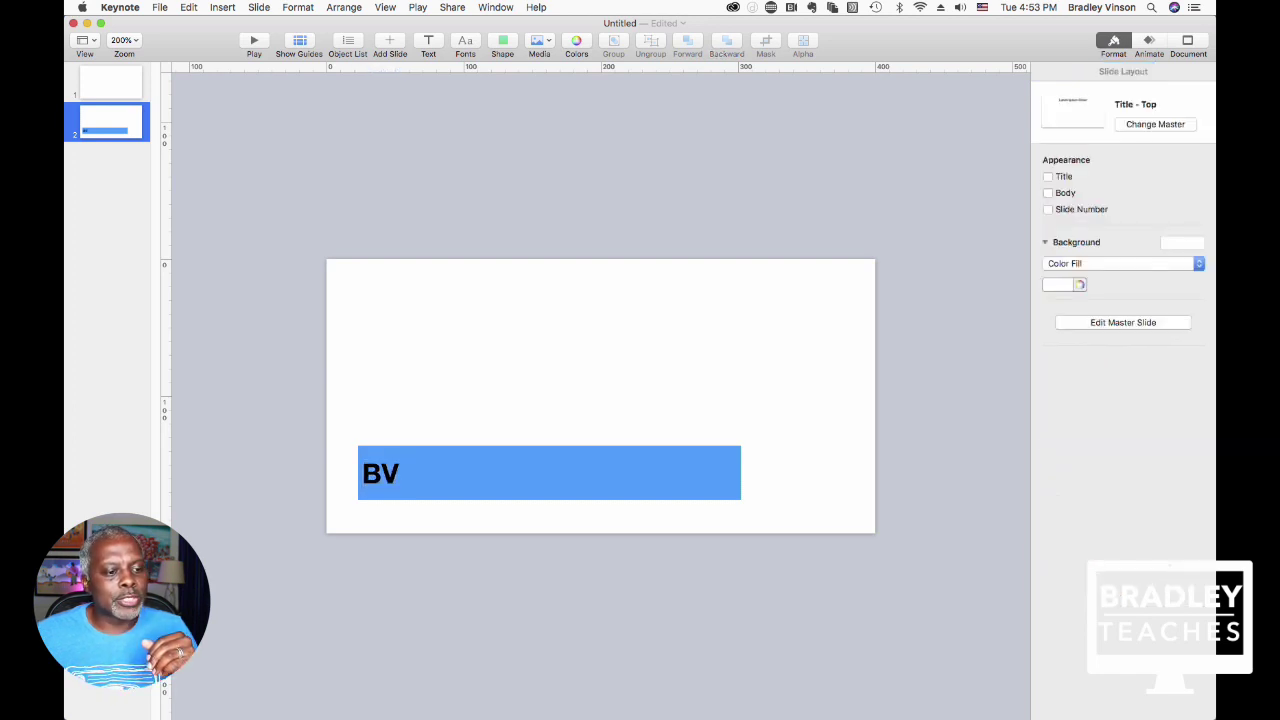
{"action": "left_click", "coordinate": [353, 441]}
{"action": "left_click_drag", "start_coordinate": [353, 441], "coordinate": [322, 468]}
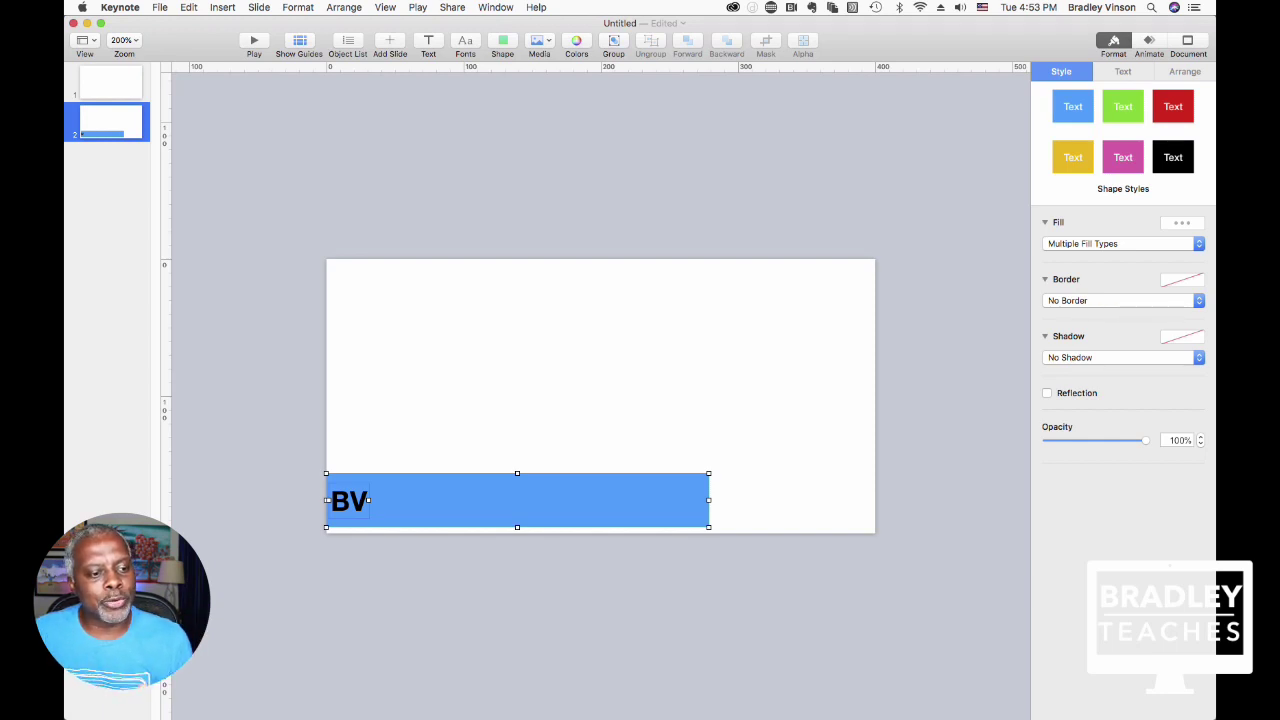
Move the BV bar up to the slide's vertical middle and show the Document settings.
{"action": "key", "text": "Escape"}
{"action": "left_click", "coordinate": [368, 500]}
{"action": "left_click_drag", "start_coordinate": [369, 500], "coordinate": [392, 369]}
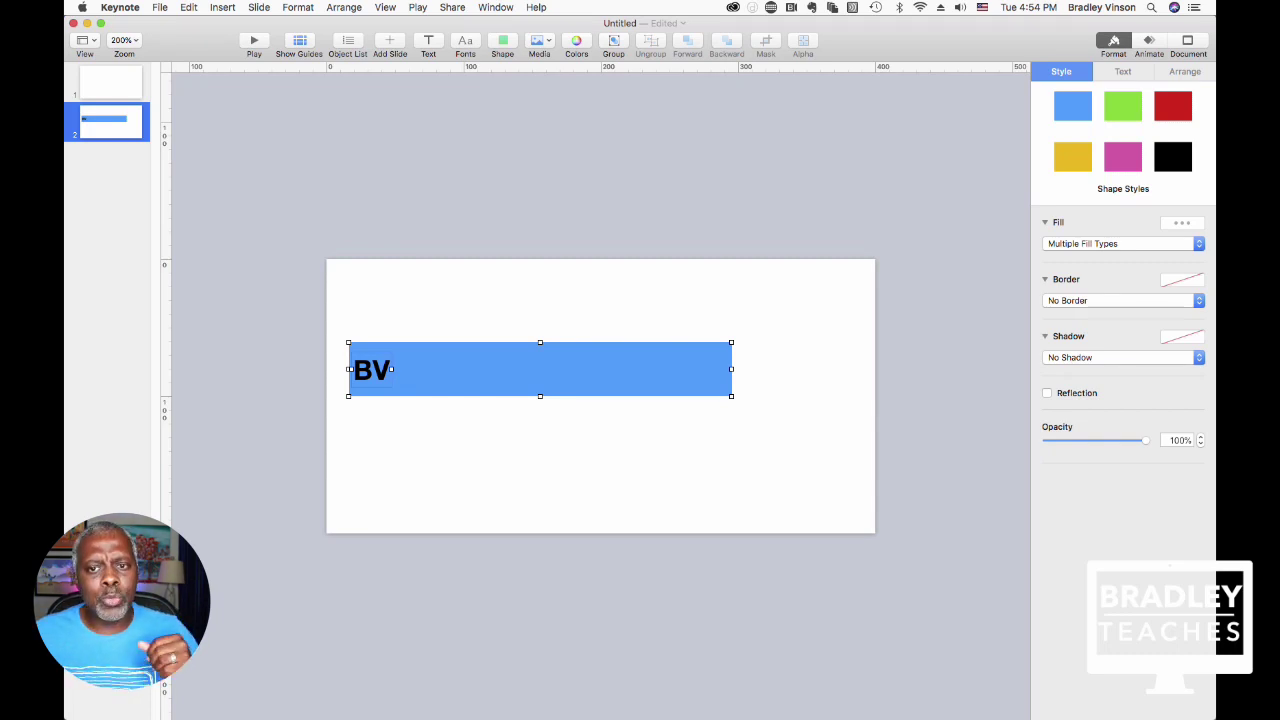
{"action": "left_click", "coordinate": [1188, 45]}
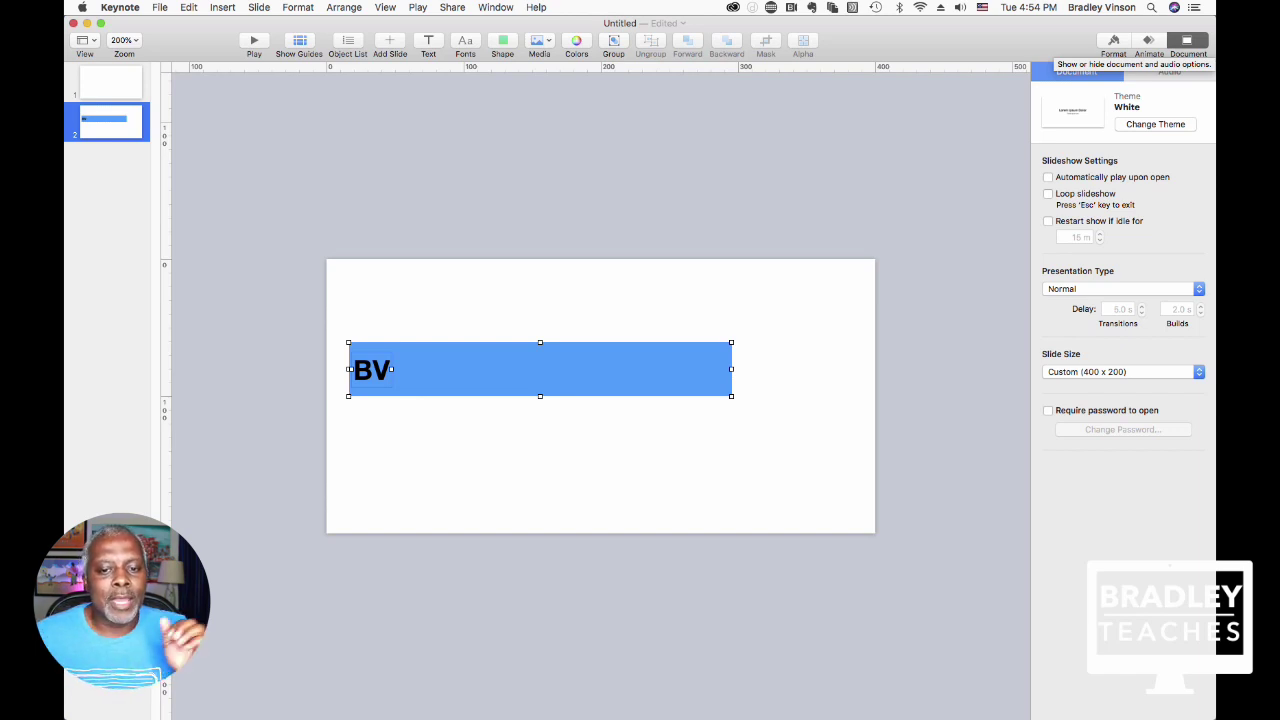
Change the custom slide width to 200 for a 200 × 200 slide and delete the BV bar and text.
{"action": "left_click", "coordinate": [1122, 371]}
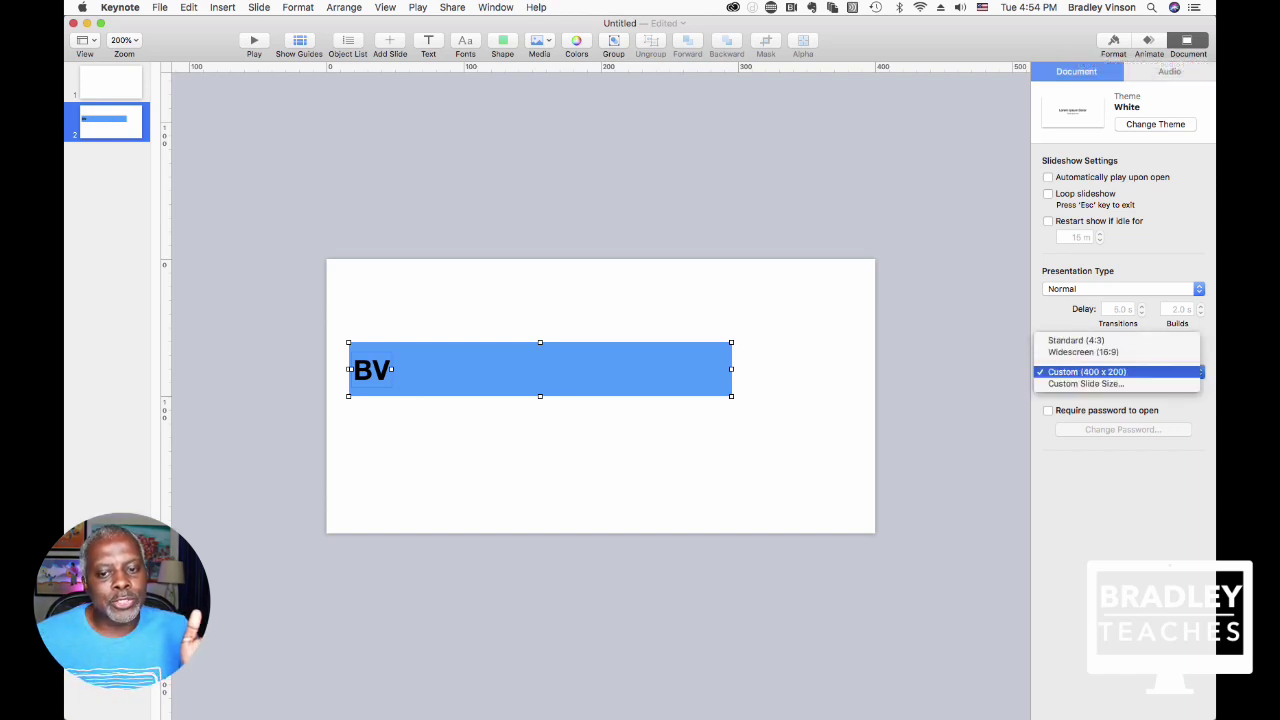
{"action": "left_click", "coordinate": [1085, 383]}
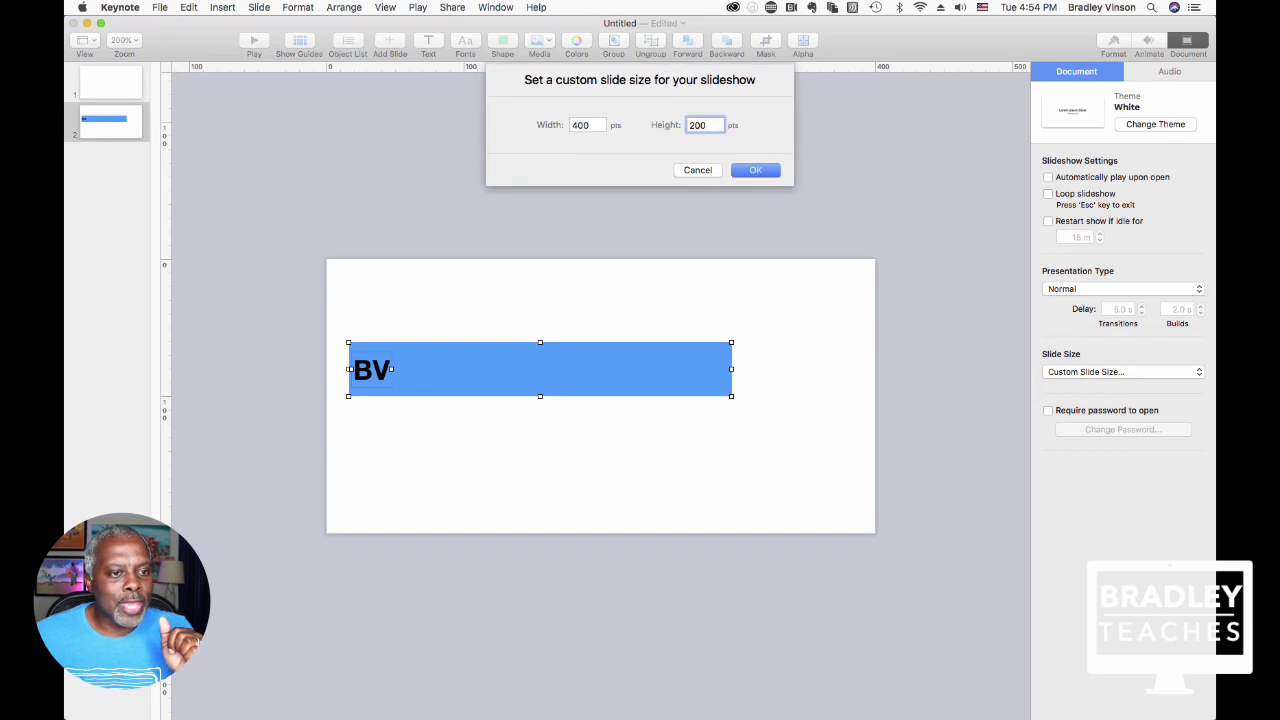
{"action": "key", "text": "Tab"}
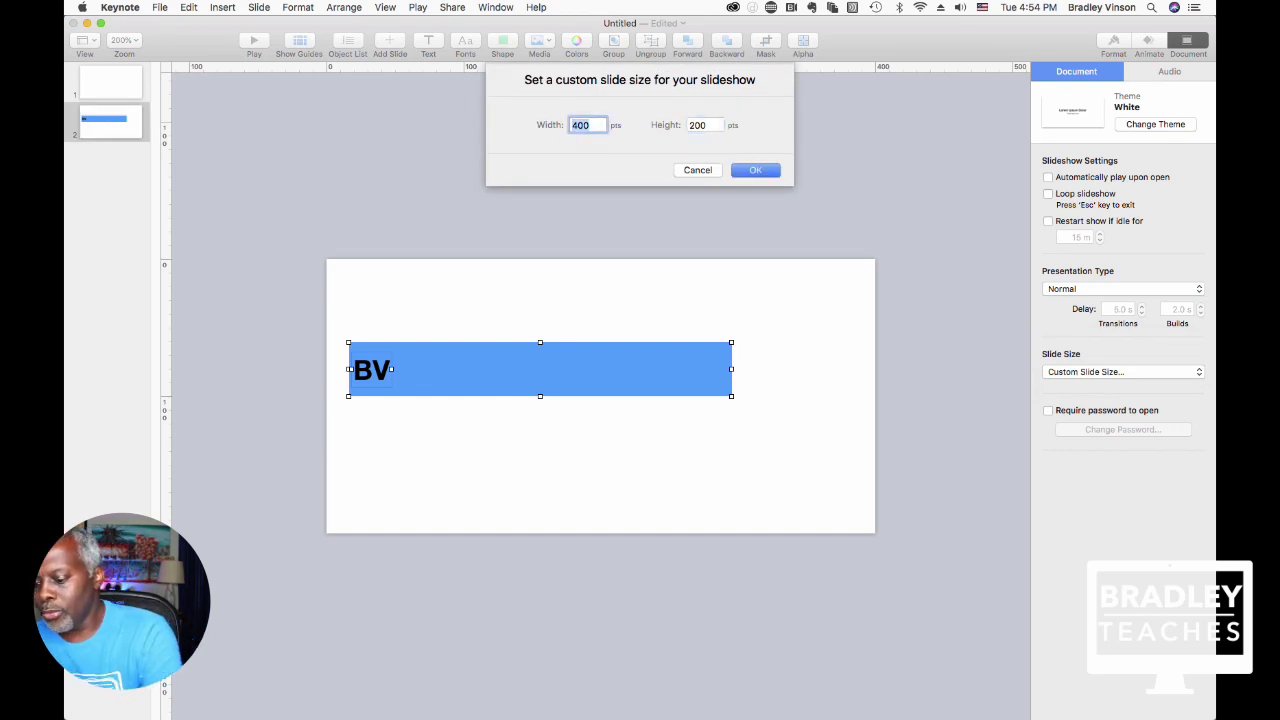
{"action": "type", "text": "200"}
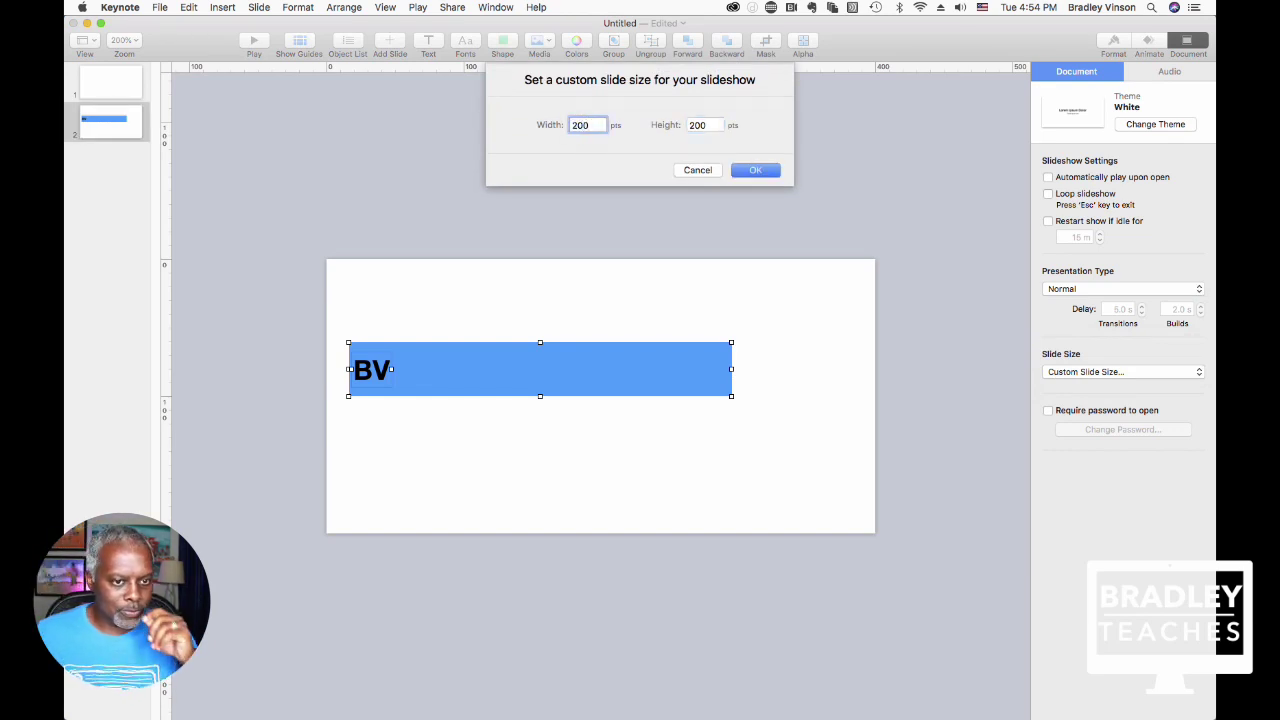
{"action": "key", "text": "Return"}
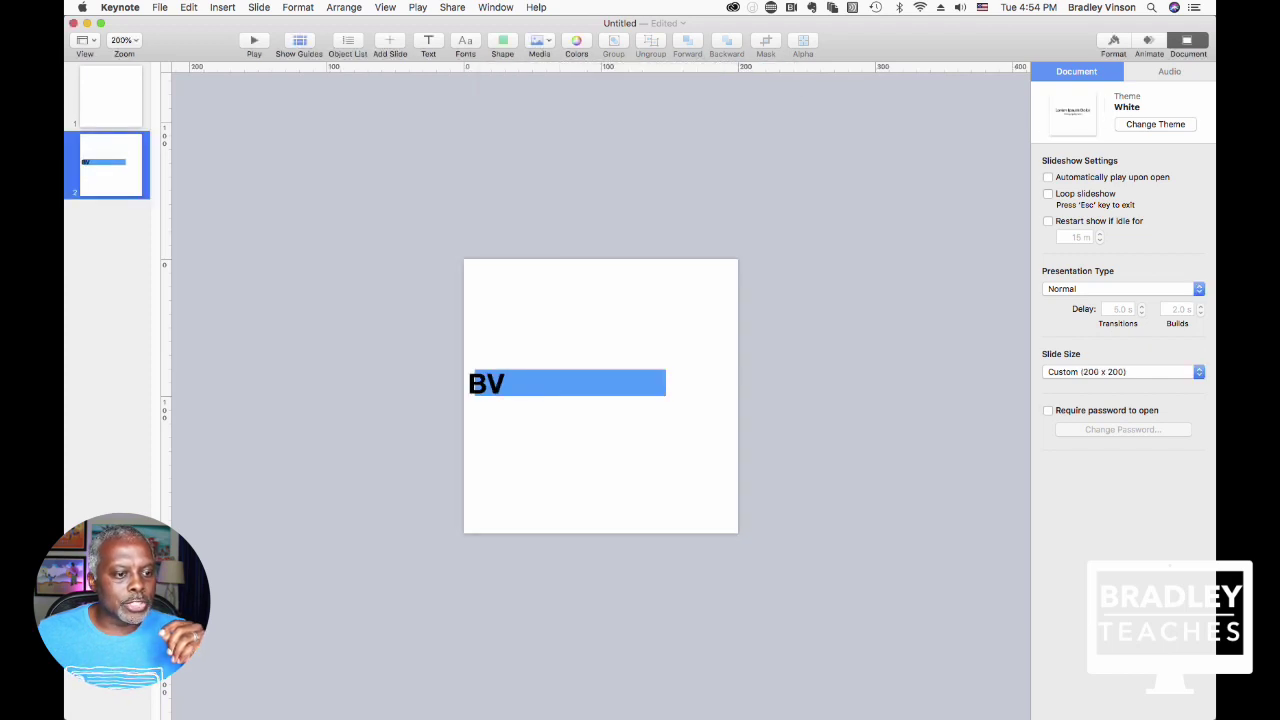
{"action": "left_click_drag", "start_coordinate": [424, 344], "coordinate": [556, 407]}
{"action": "key", "text": "Delete"}
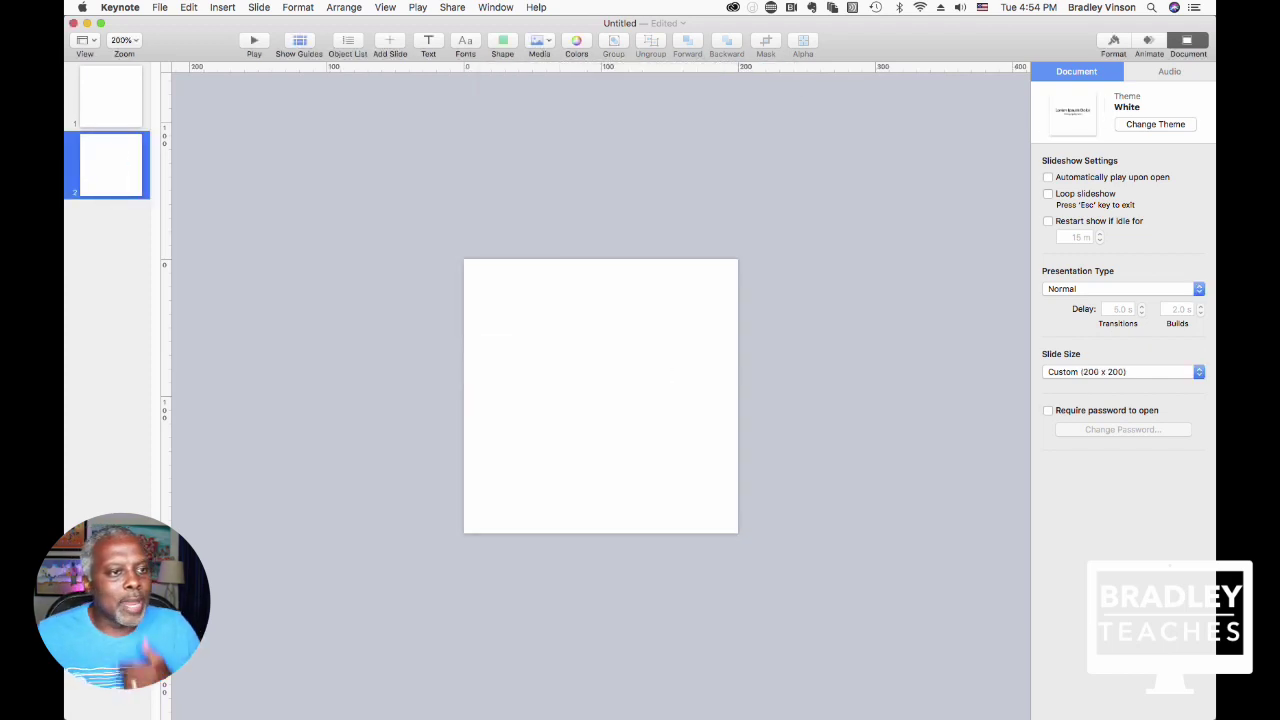
Insert the camera shape from the Arts category, enlarge it across the slide, and centre it.
{"action": "left_click", "coordinate": [502, 45]}
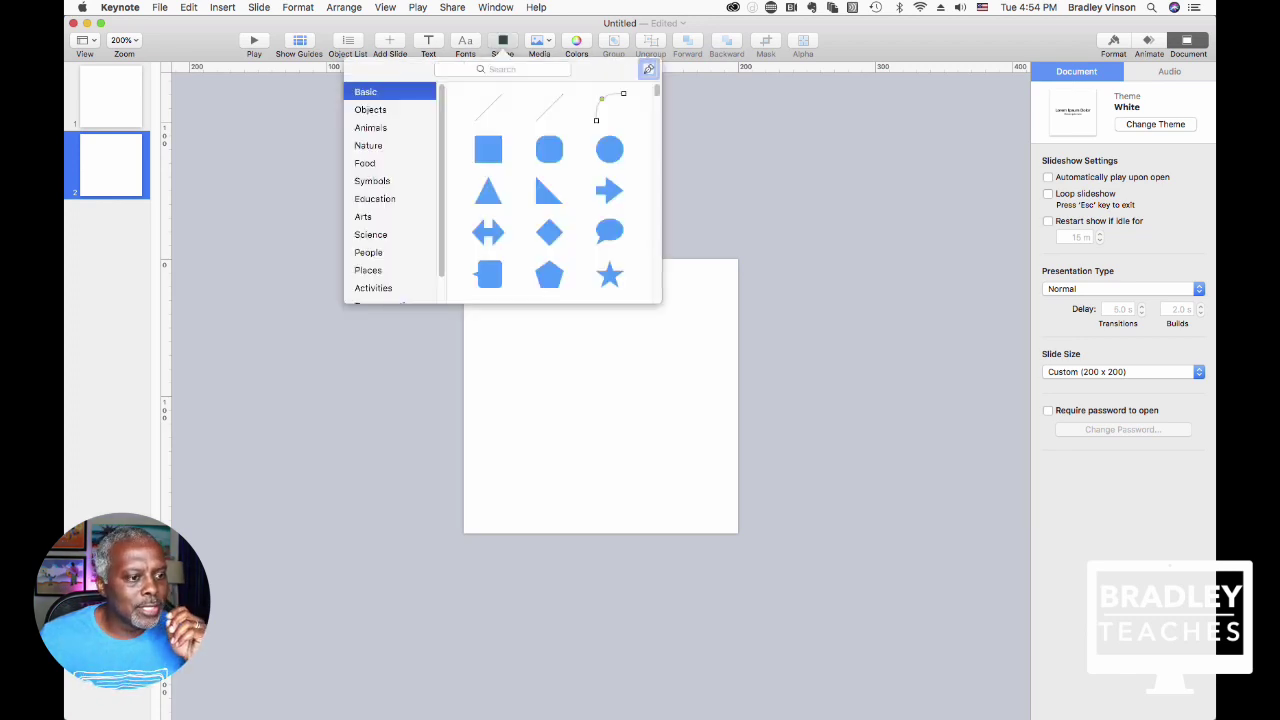
{"action": "scroll", "coordinate": [390, 190], "scroll_direction": "down", "scroll_amount": 1}
{"action": "left_click", "coordinate": [375, 212]}
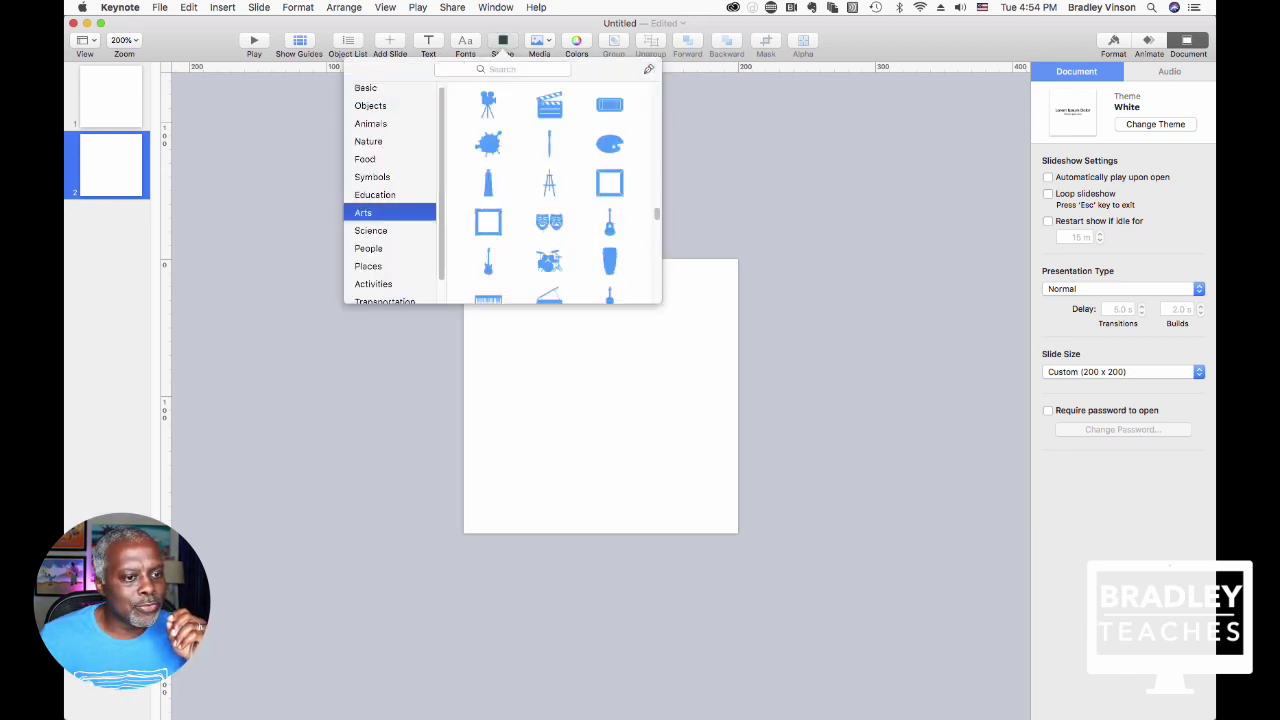
{"action": "scroll", "coordinate": [549, 190], "scroll_direction": "down", "scroll_amount": 5}
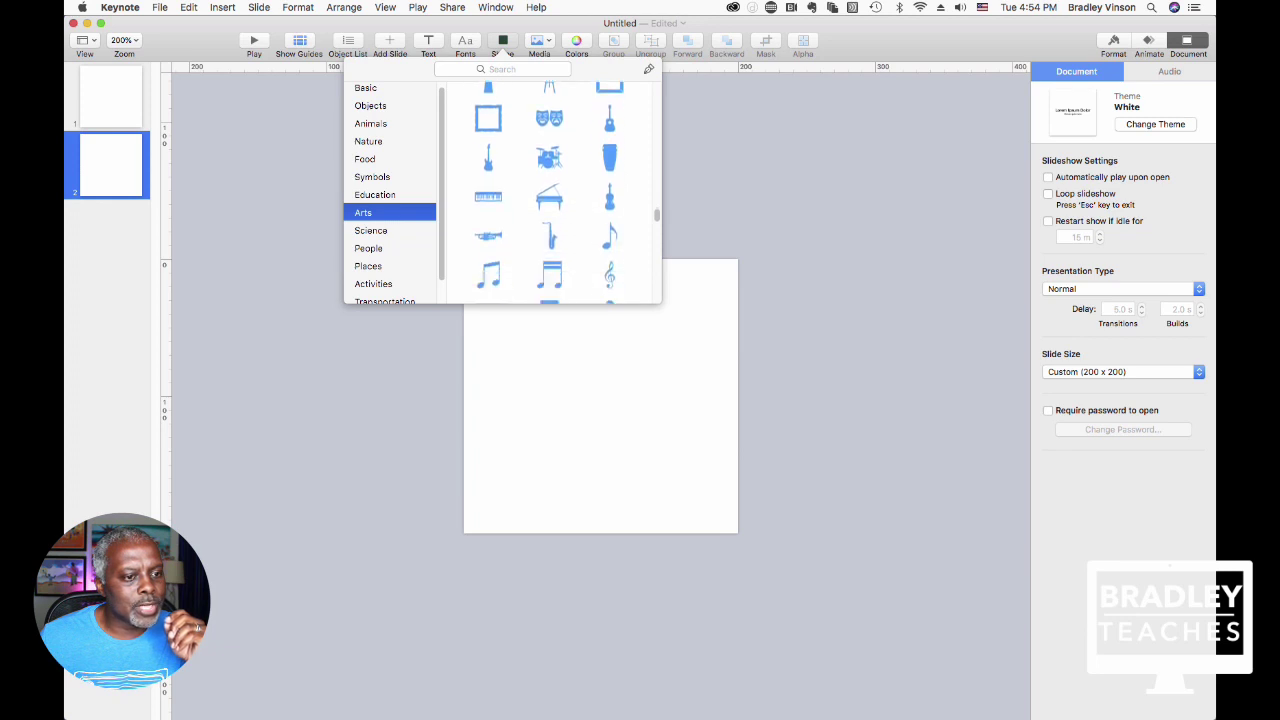
{"action": "scroll", "coordinate": [549, 190], "scroll_direction": "down", "scroll_amount": 5}
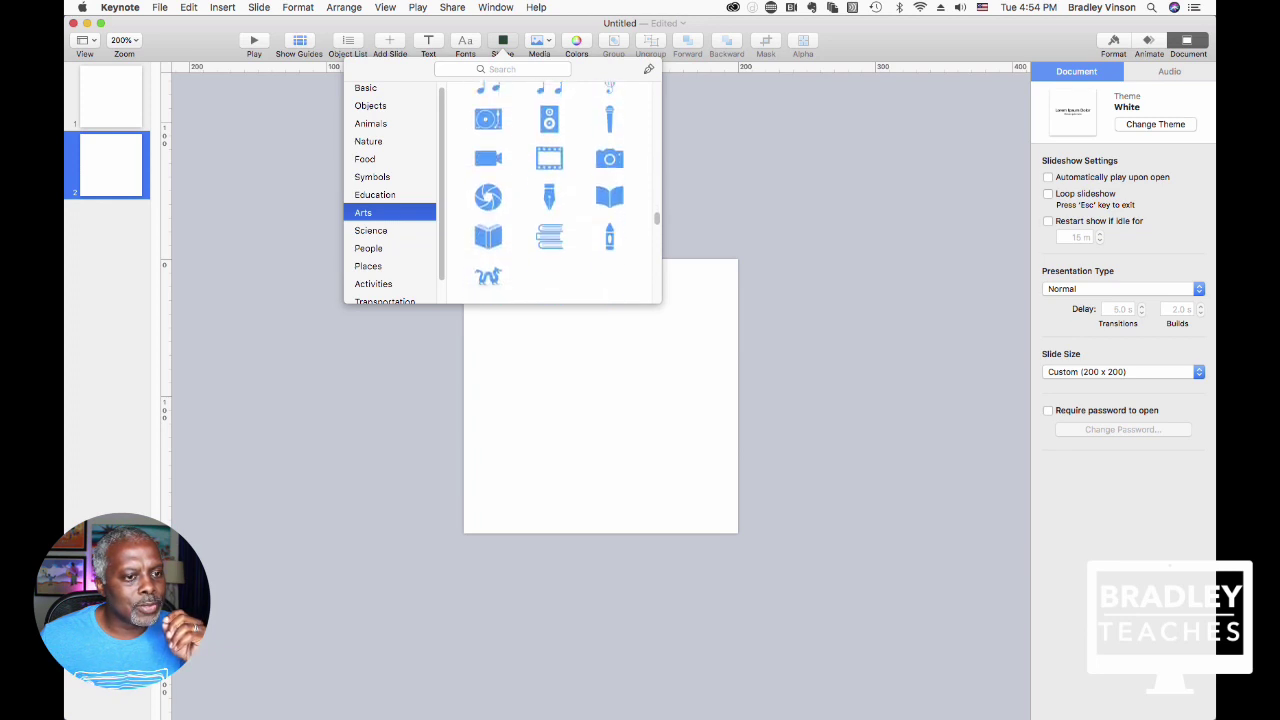
{"action": "left_click", "coordinate": [609, 145]}
{"action": "left_click_drag", "start_coordinate": [602, 396], "coordinate": [546, 318]}
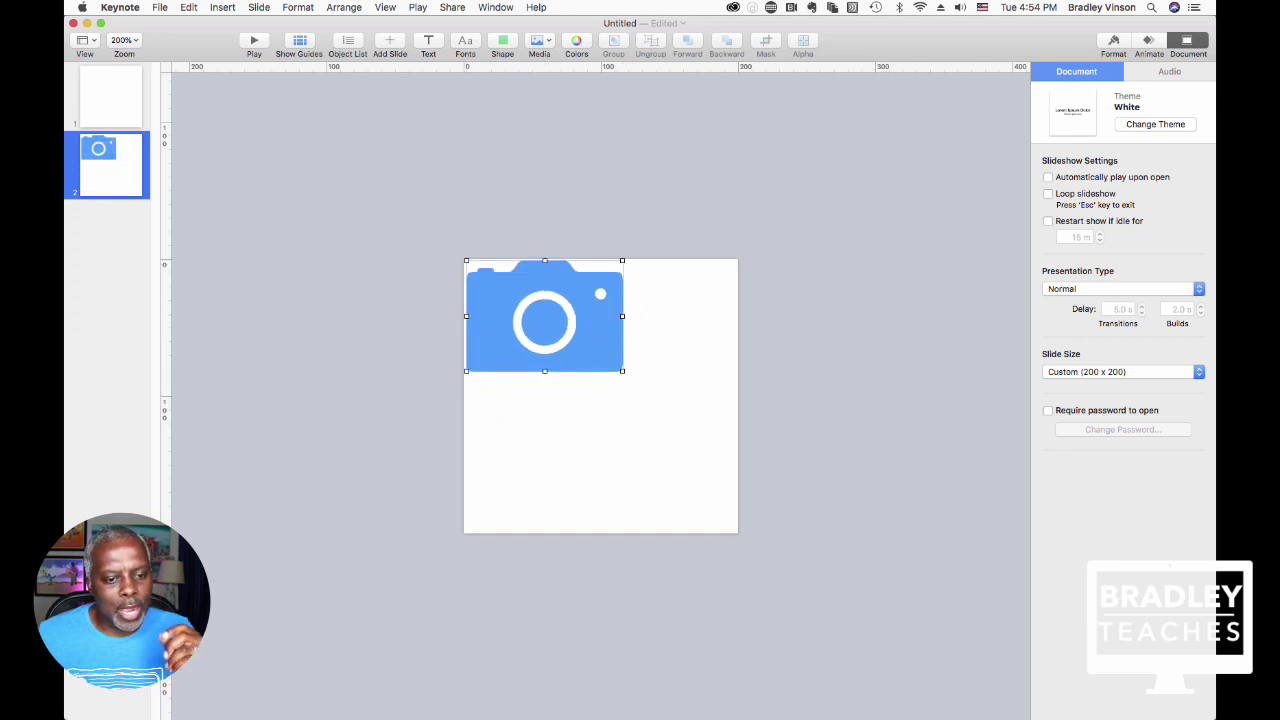
{"action": "left_click_drag", "start_coordinate": [622, 371], "coordinate": [735, 451]}
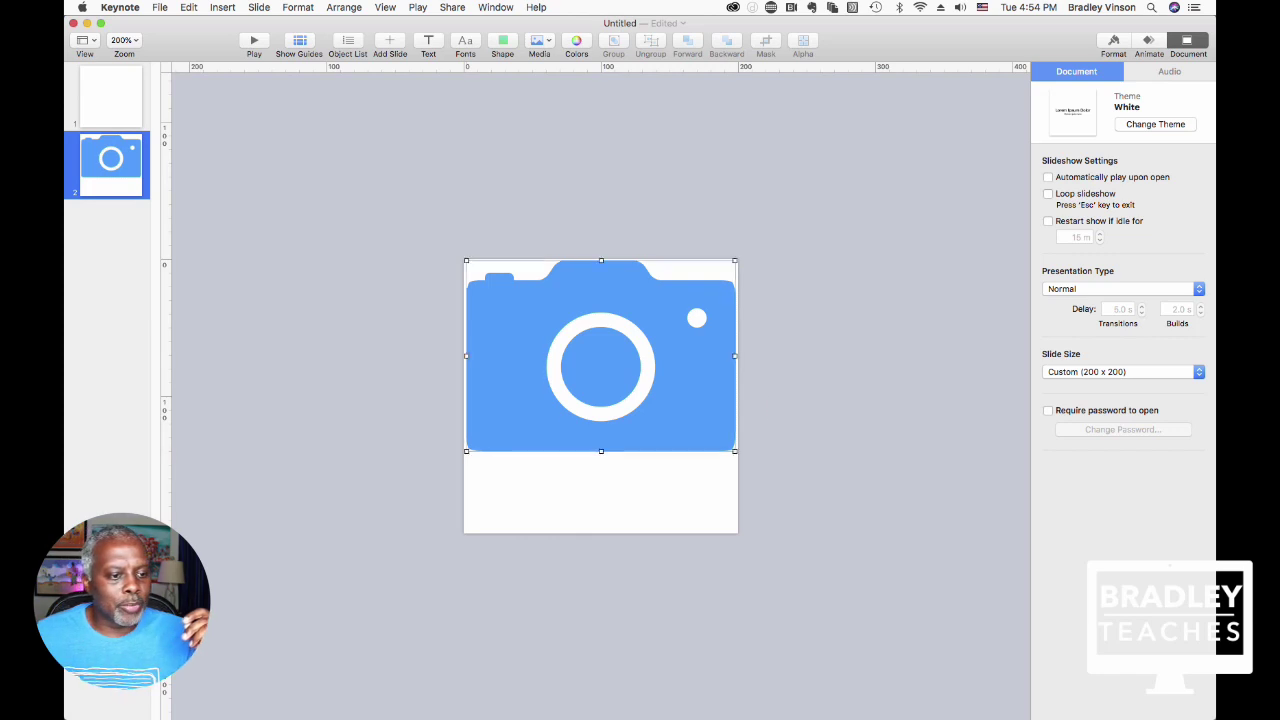
{"action": "left_click_drag", "start_coordinate": [720, 395], "coordinate": [720, 420]}
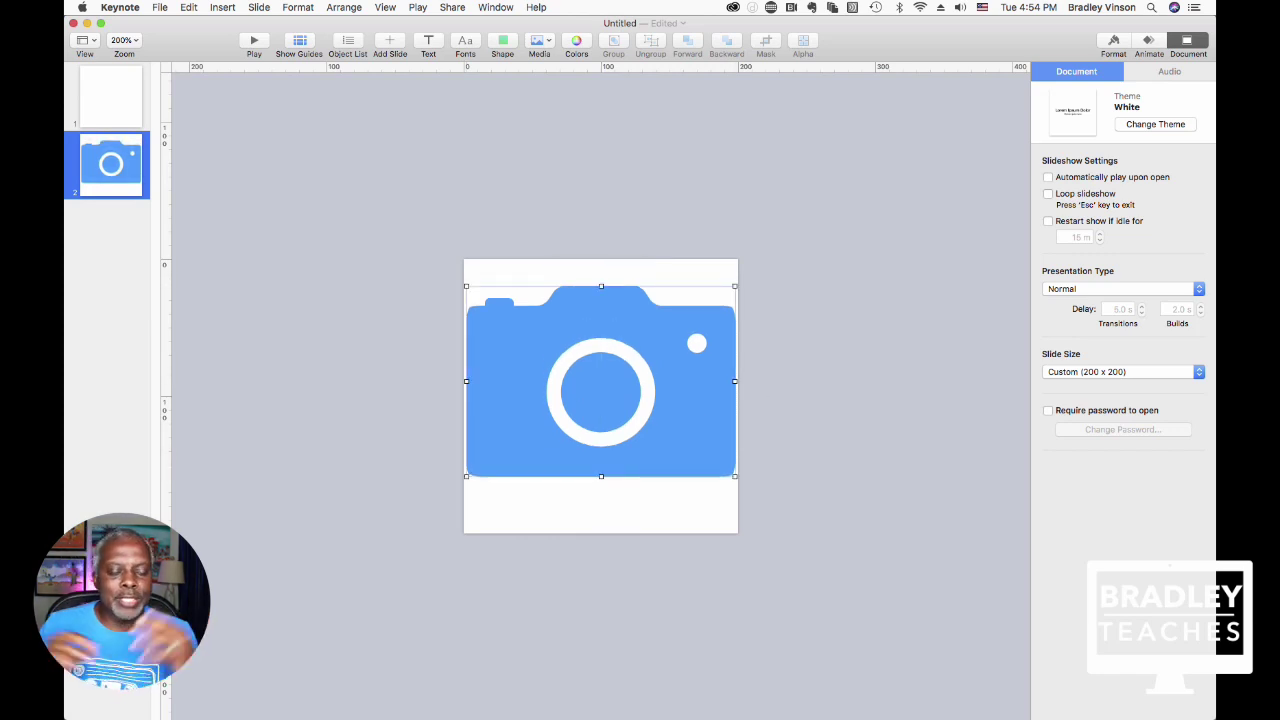